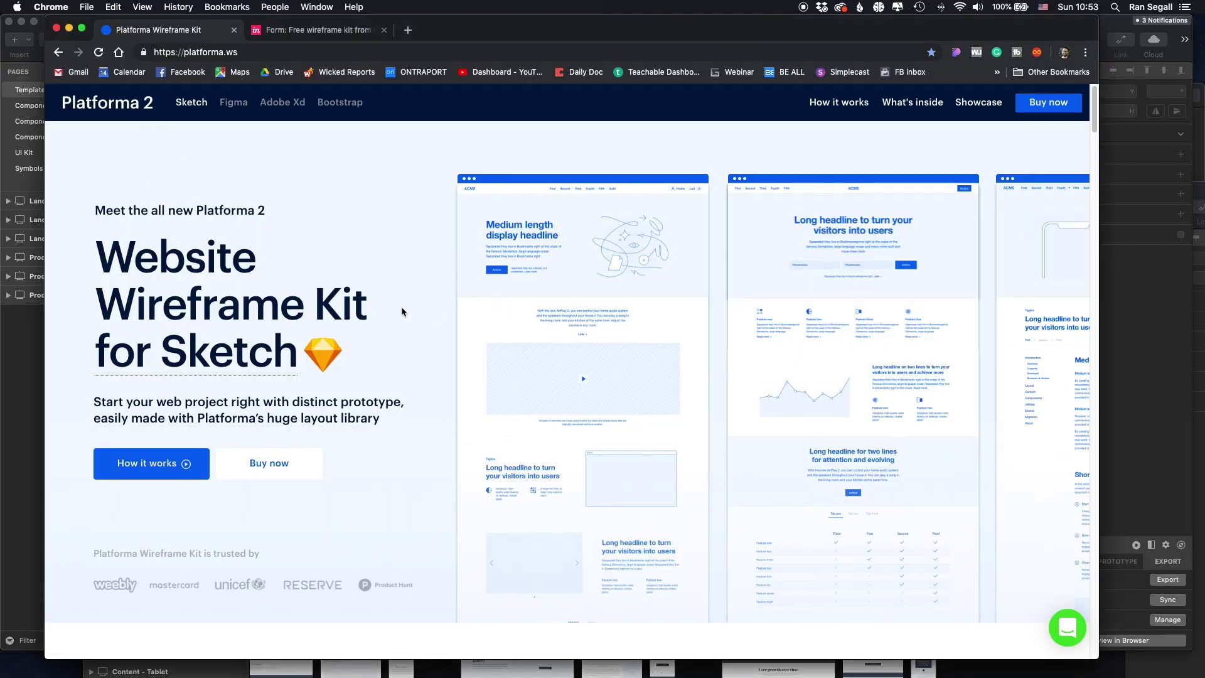
Step: Scroll through the Platforma kit page in the browser, then bring Sketch back to the front
left_click_drag(570, 27, 555, 28)
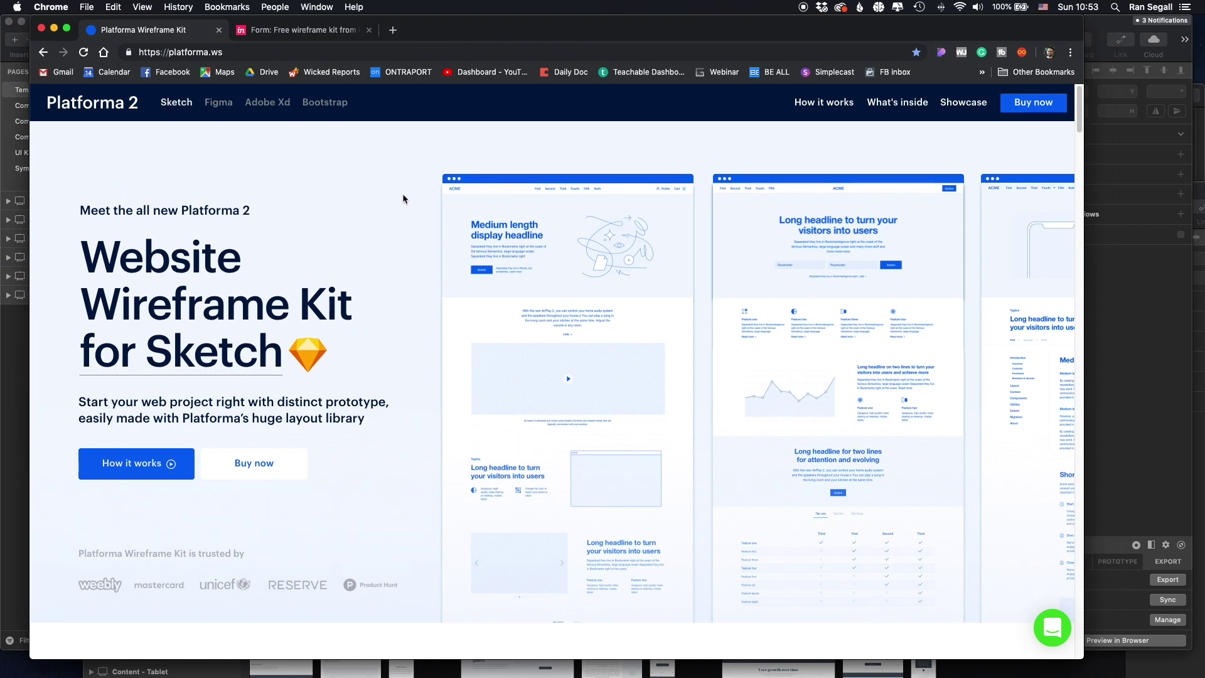
scroll(435, 197, "down", 20)
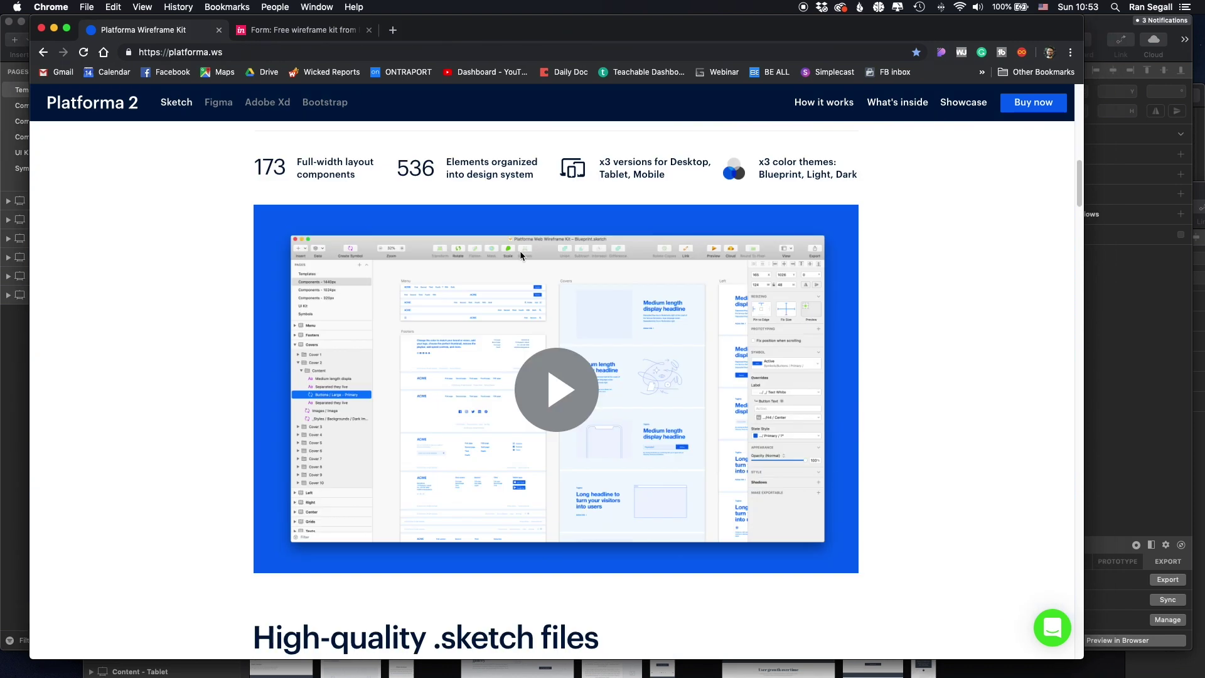
scroll(516, 339, "down", 15)
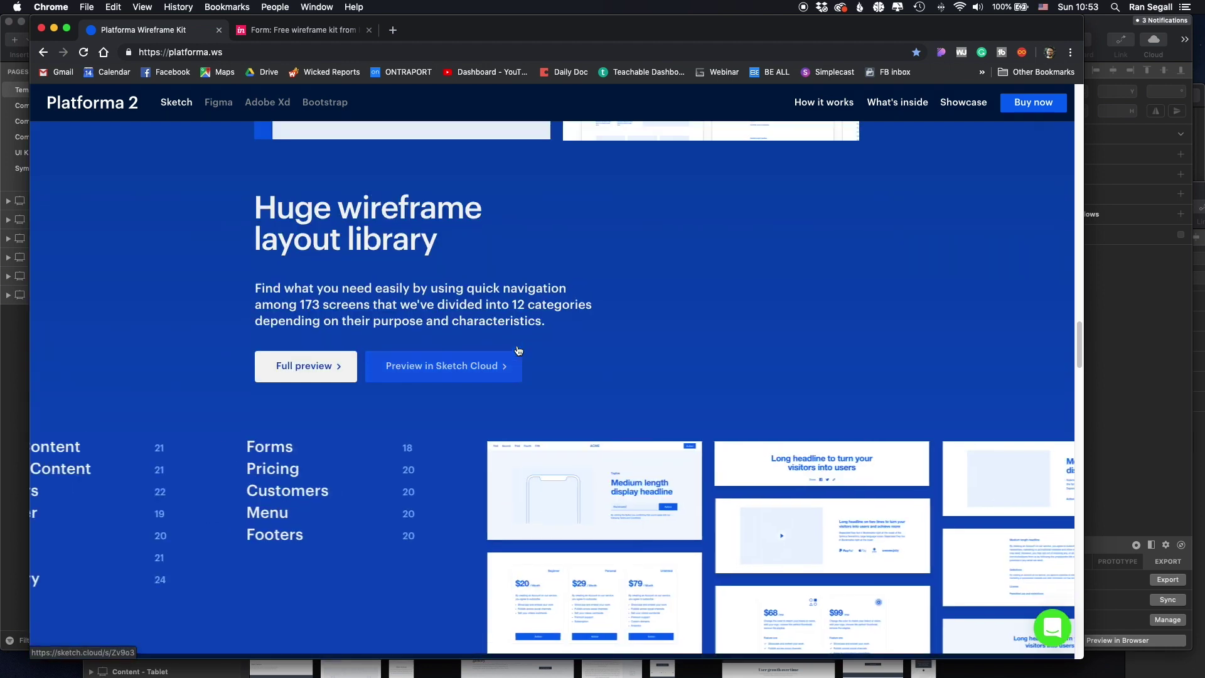
scroll(517, 345, "up", 20)
key("super+Tab")
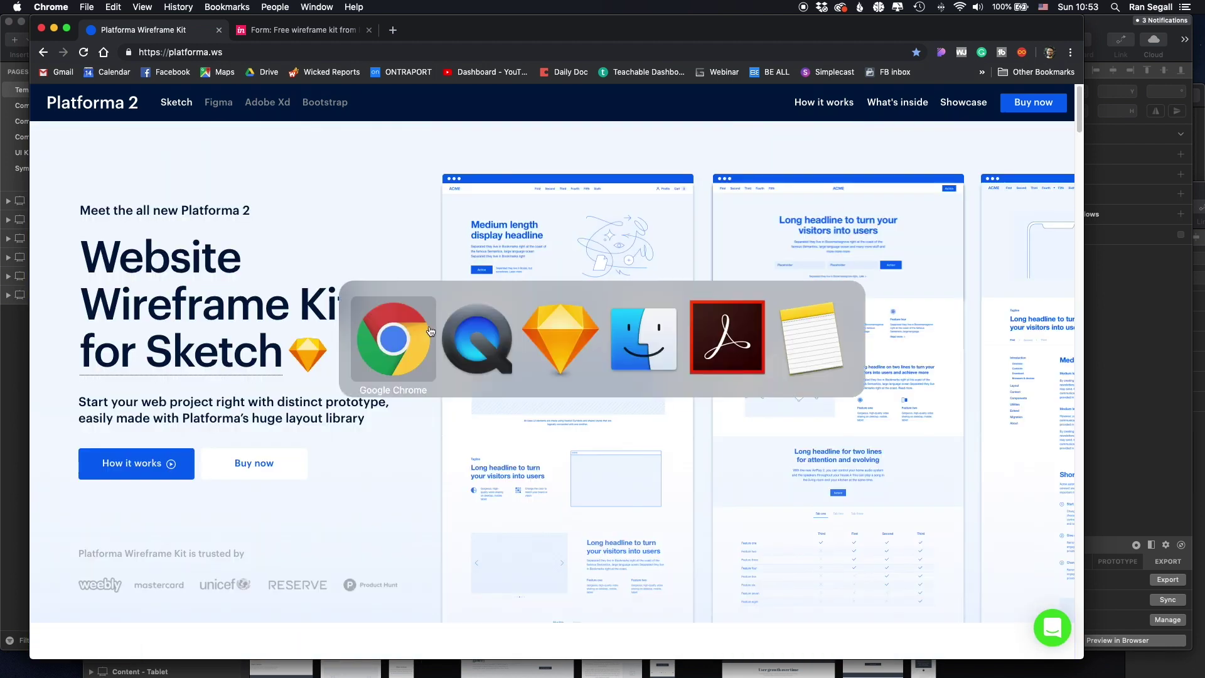
left_click(584, 339)
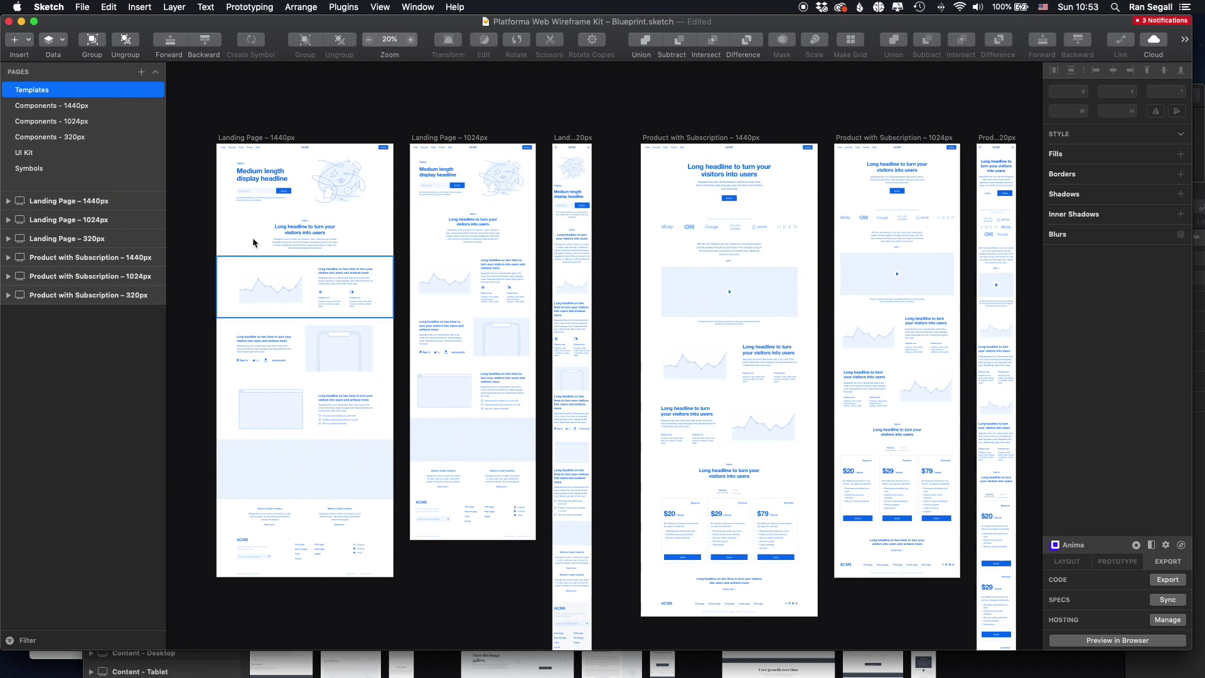
left_click(68, 107)
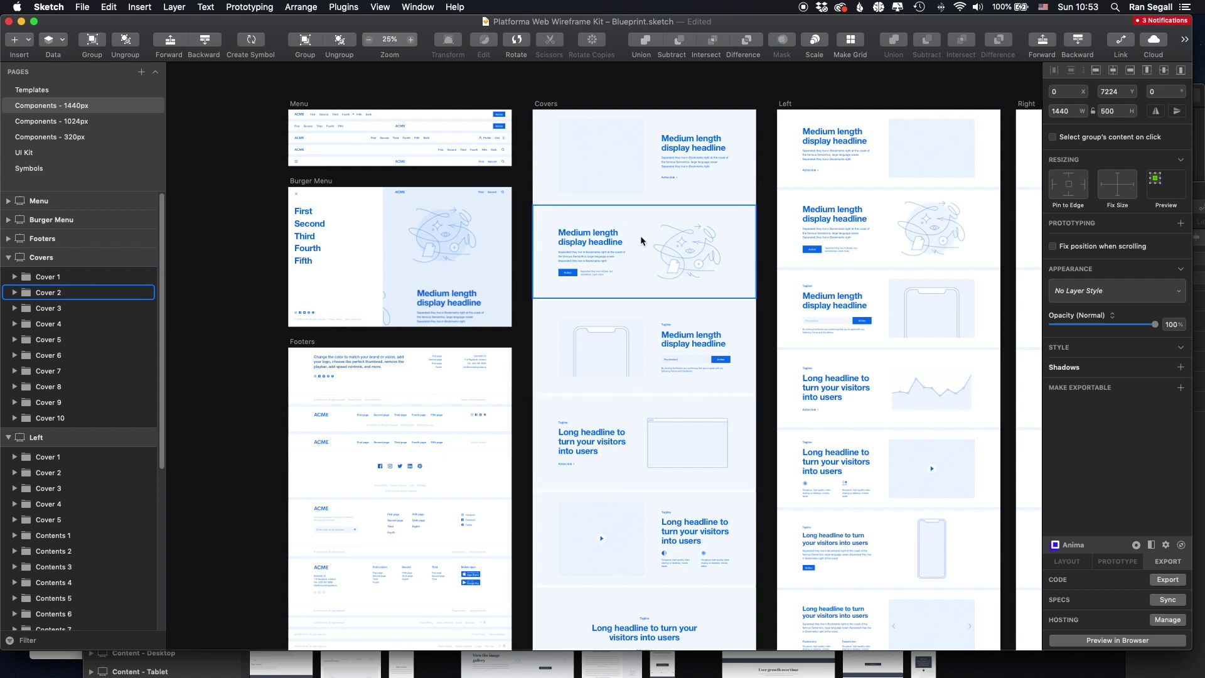
left_click(659, 242)
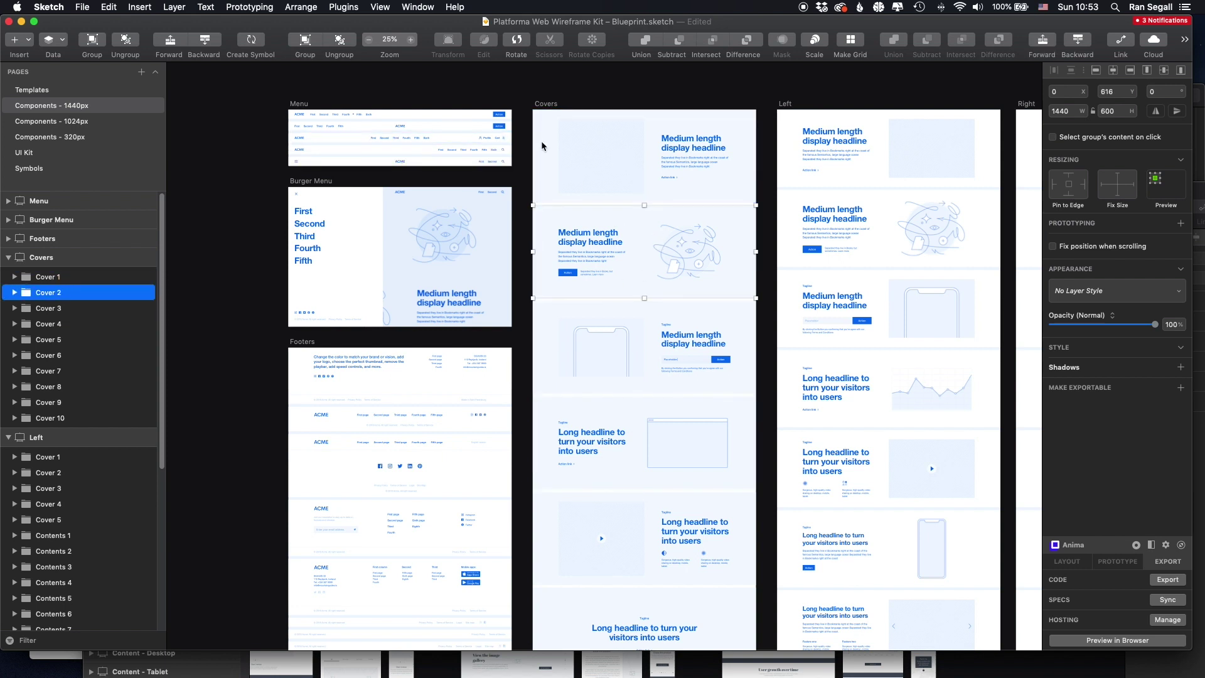
scroll(678, 156, "right", 4)
scroll(678, 155, "up", 3)
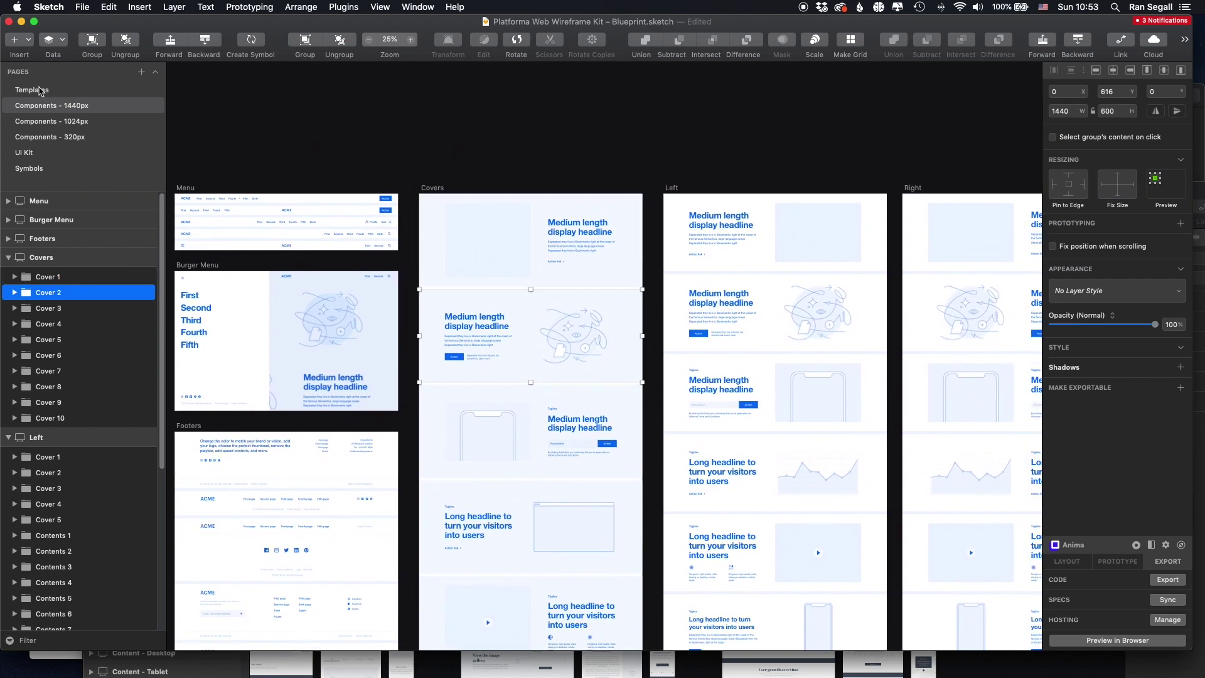
scroll(377, 163, "left", 3)
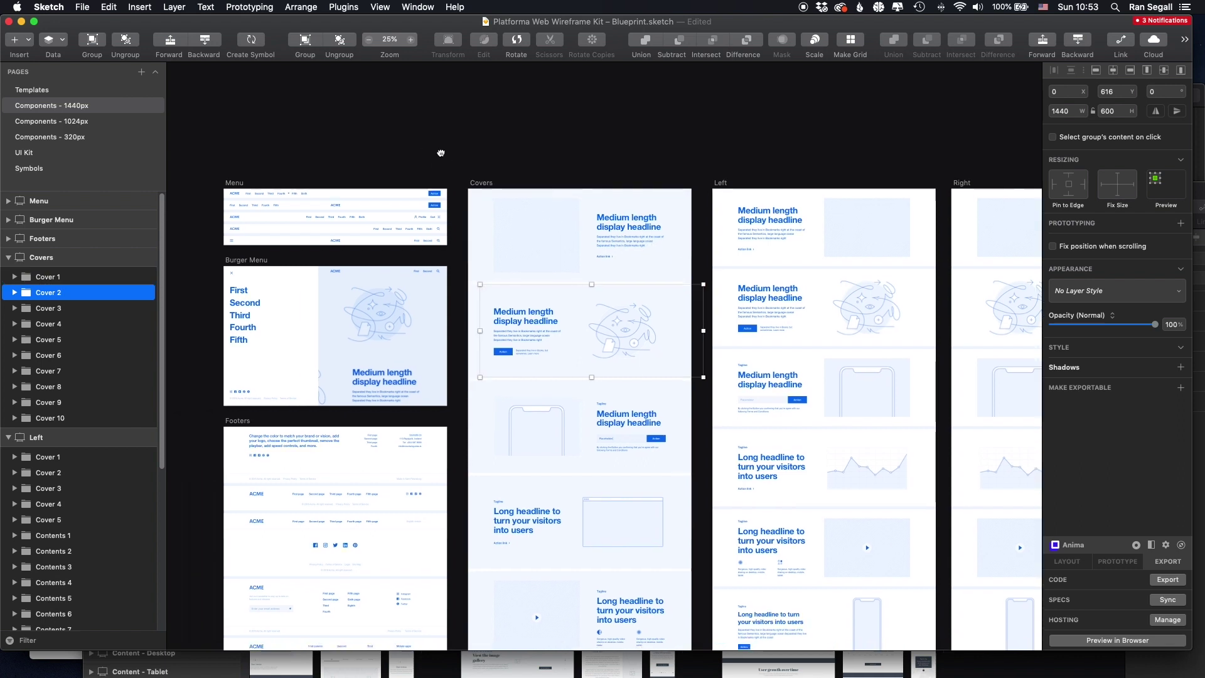
scroll(295, 175, "up", 5)
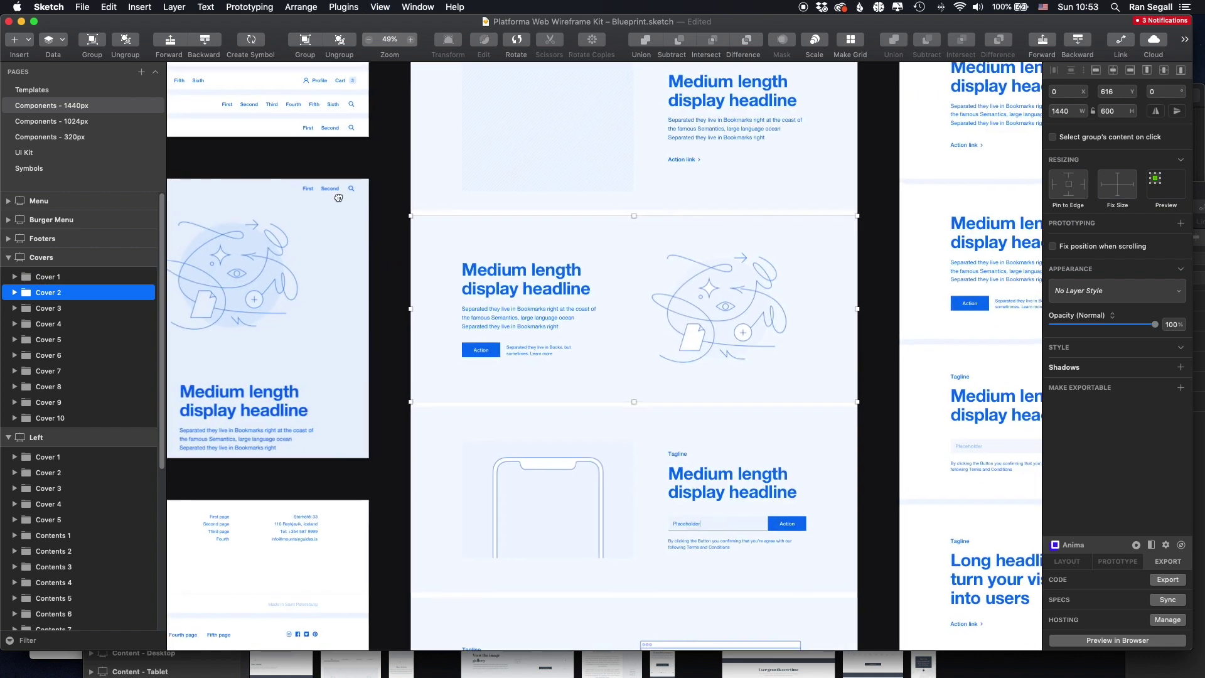
scroll(814, 349, "right", 10)
scroll(815, 350, "down", 3)
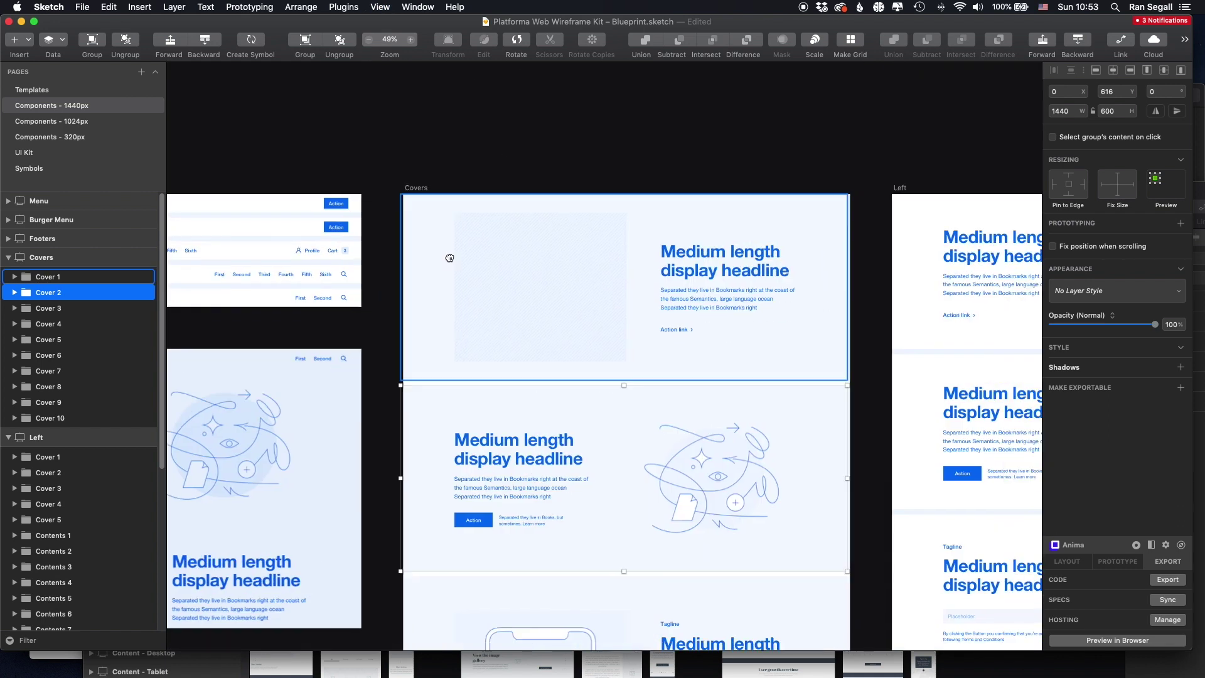
scroll(554, 291, "down", 3)
scroll(577, 371, "down", 3)
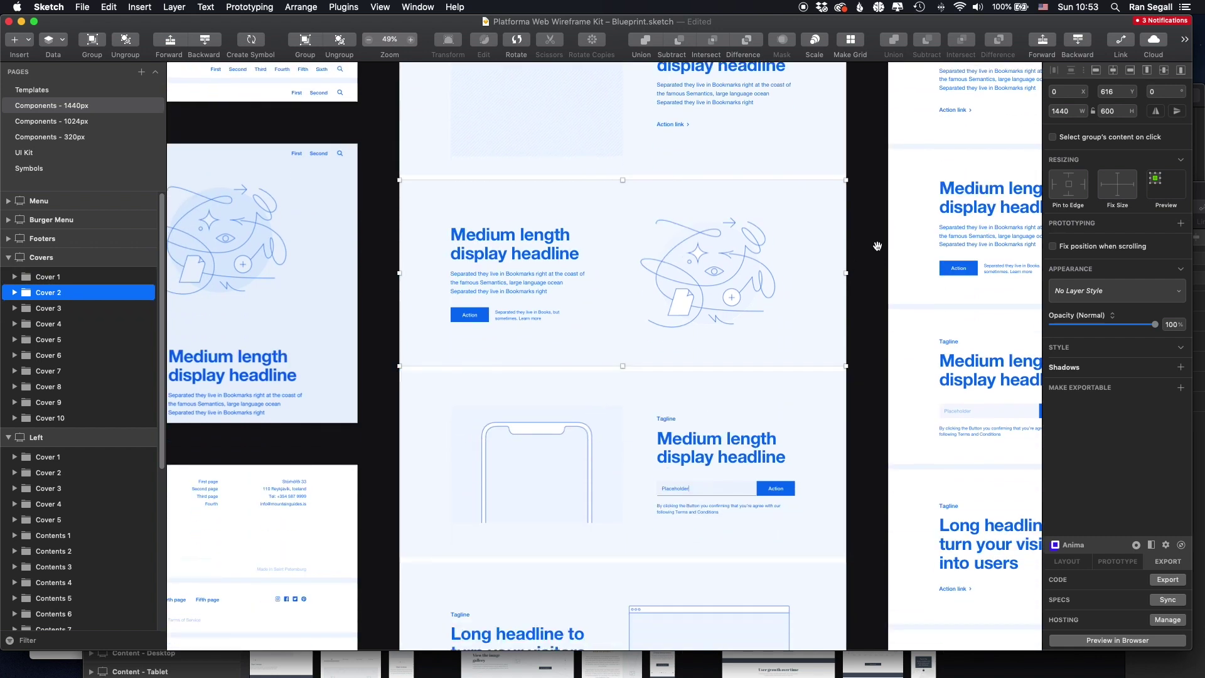
scroll(402, 458, "right", 15)
scroll(402, 459, "up", 6)
scroll(511, 484, "down", 10)
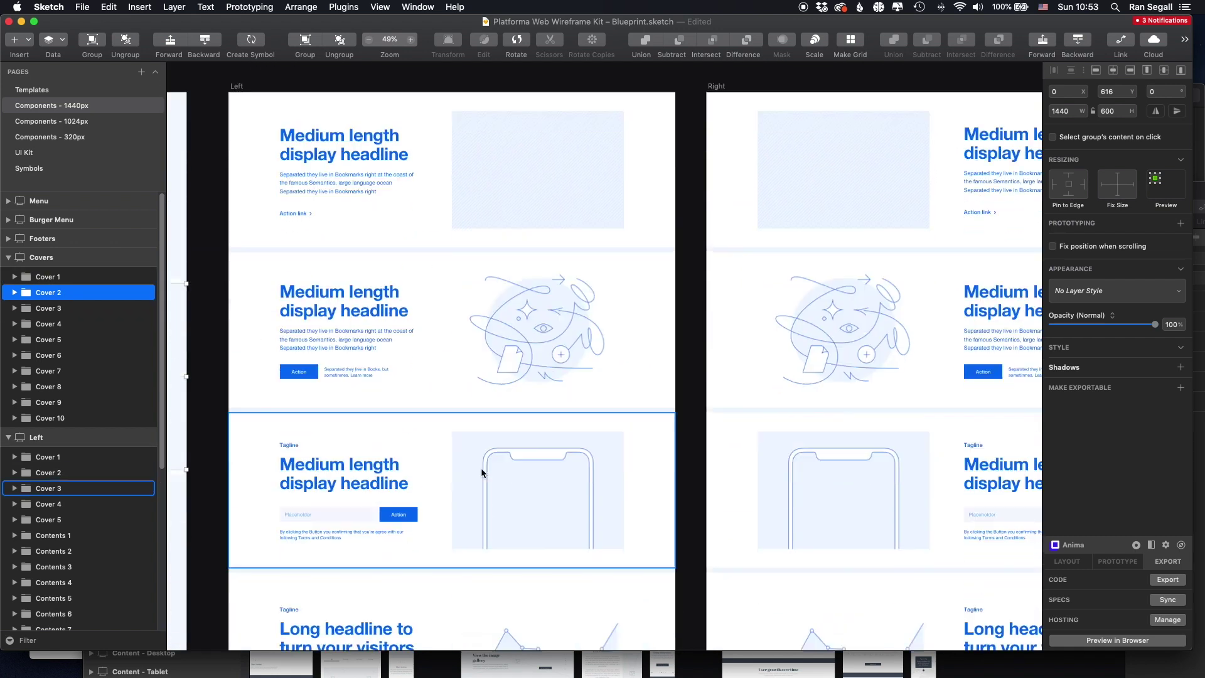
scroll(722, 180, "right", 7)
scroll(462, 296, "up", 7)
scroll(463, 269, "down", 4)
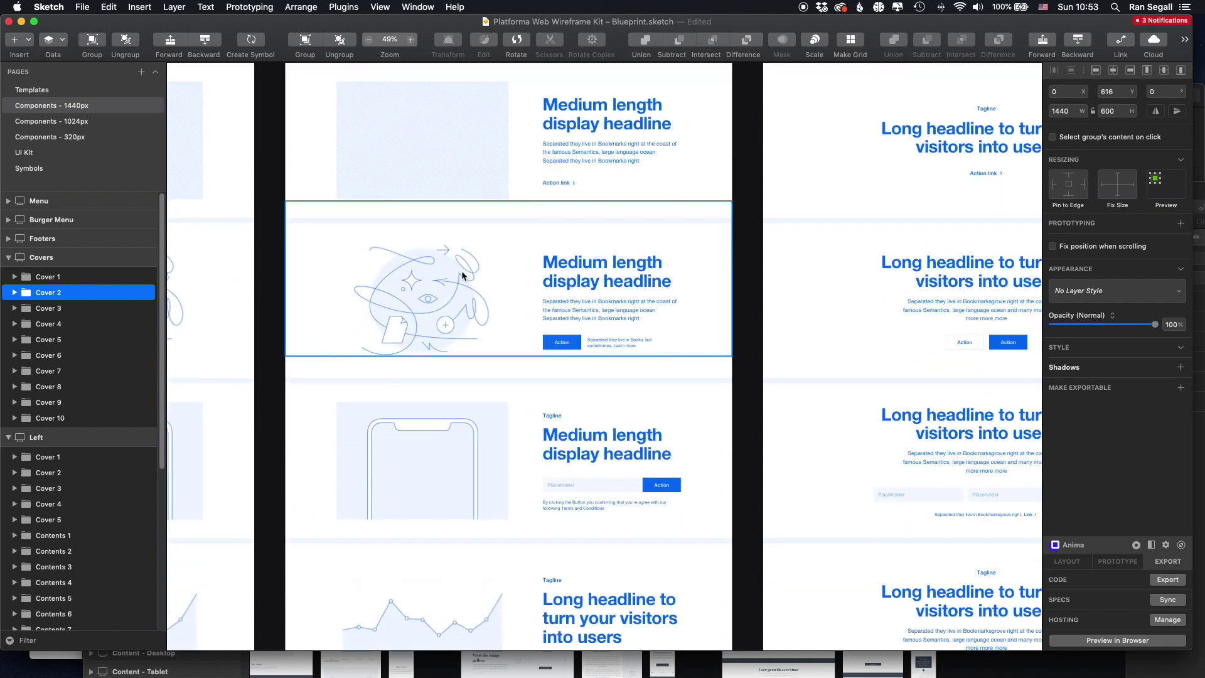
scroll(691, 226, "right", 6)
scroll(691, 226, "up", 4)
scroll(444, 301, "right", 2)
scroll(444, 301, "up", 1)
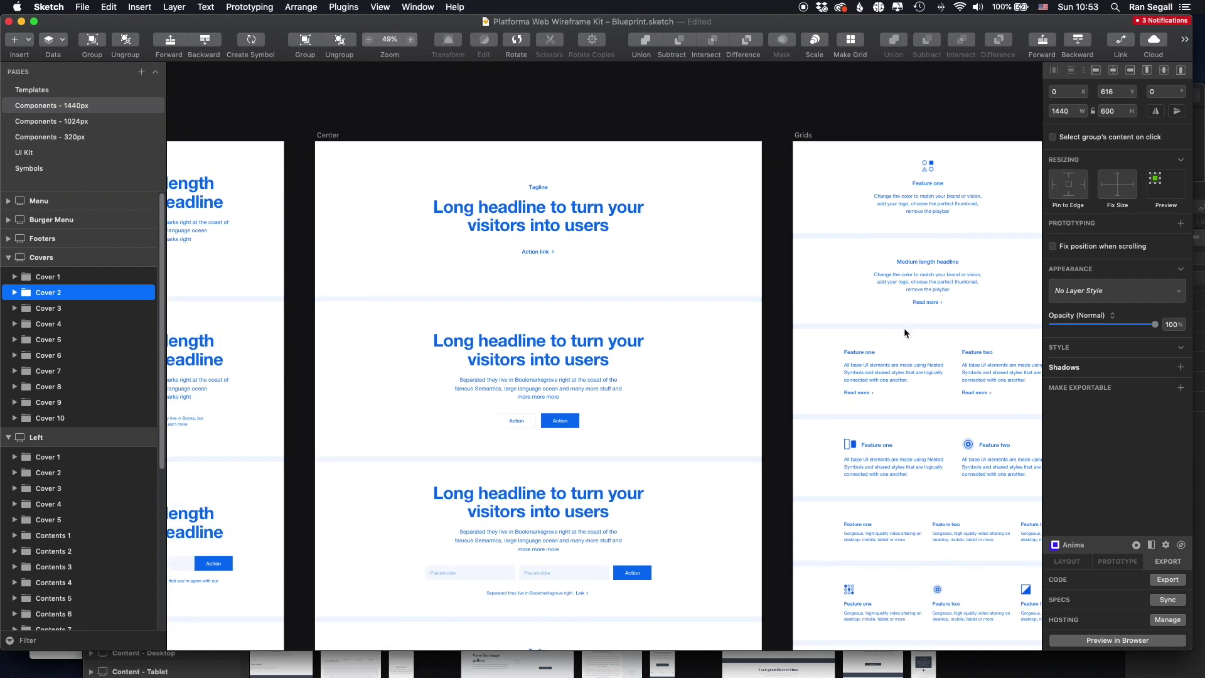
scroll(422, 347, "right", 15)
scroll(578, 463, "right", 1)
scroll(487, 324, "right", 10)
scroll(487, 324, "down", 1)
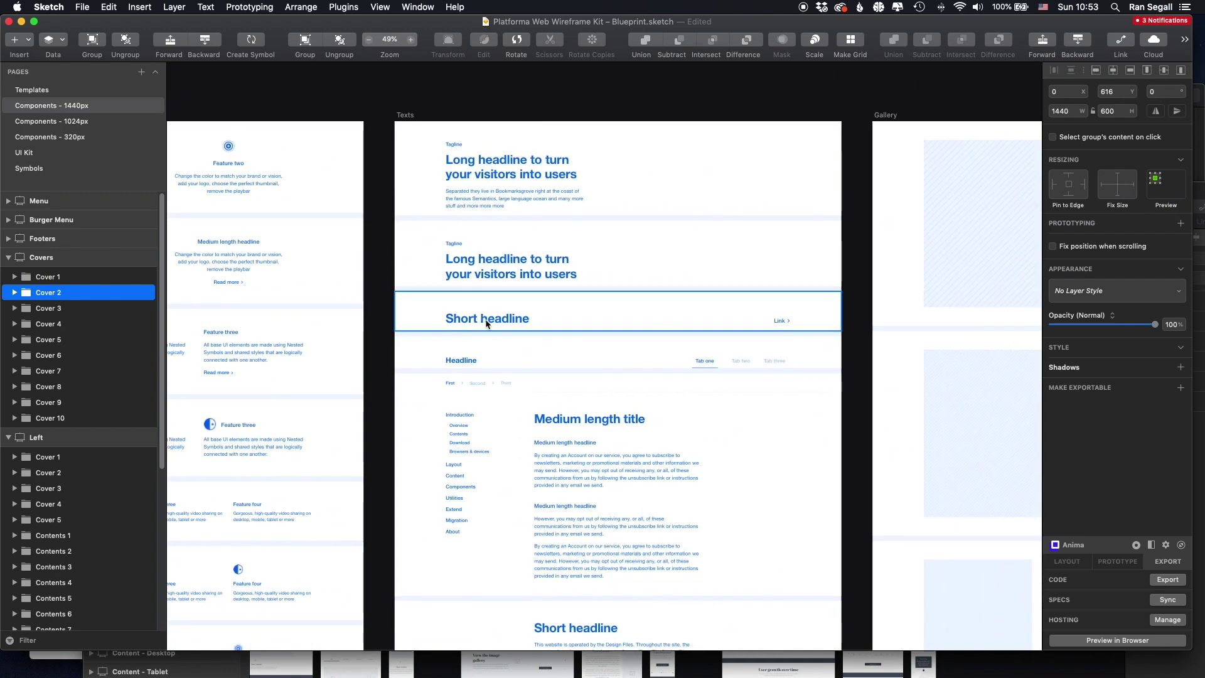
key("super+minus")
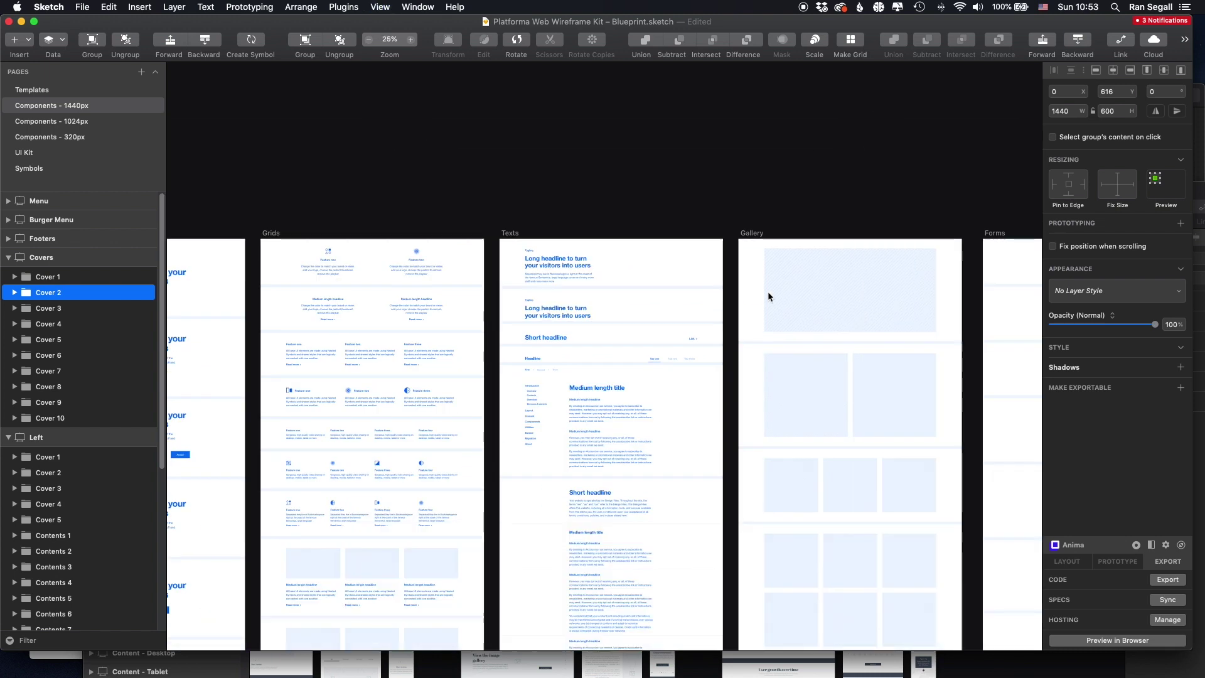
left_click(866, 396)
left_click(844, 484)
scroll(844, 483, "down", 3)
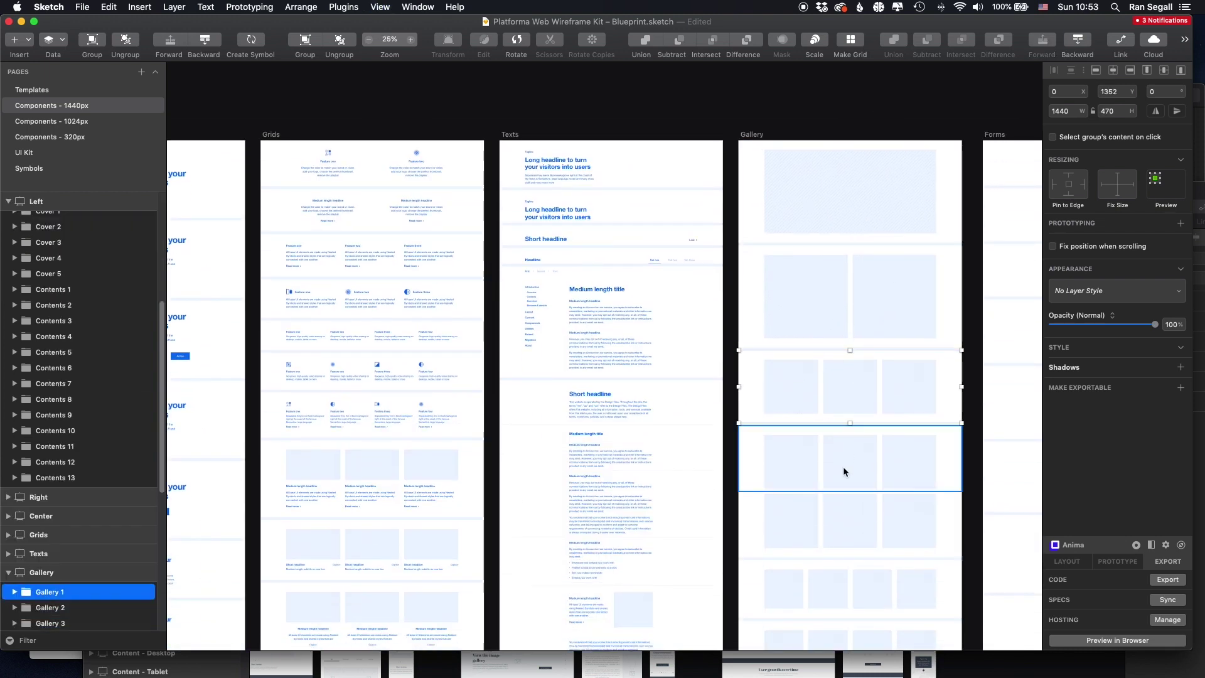
left_click(71, 93)
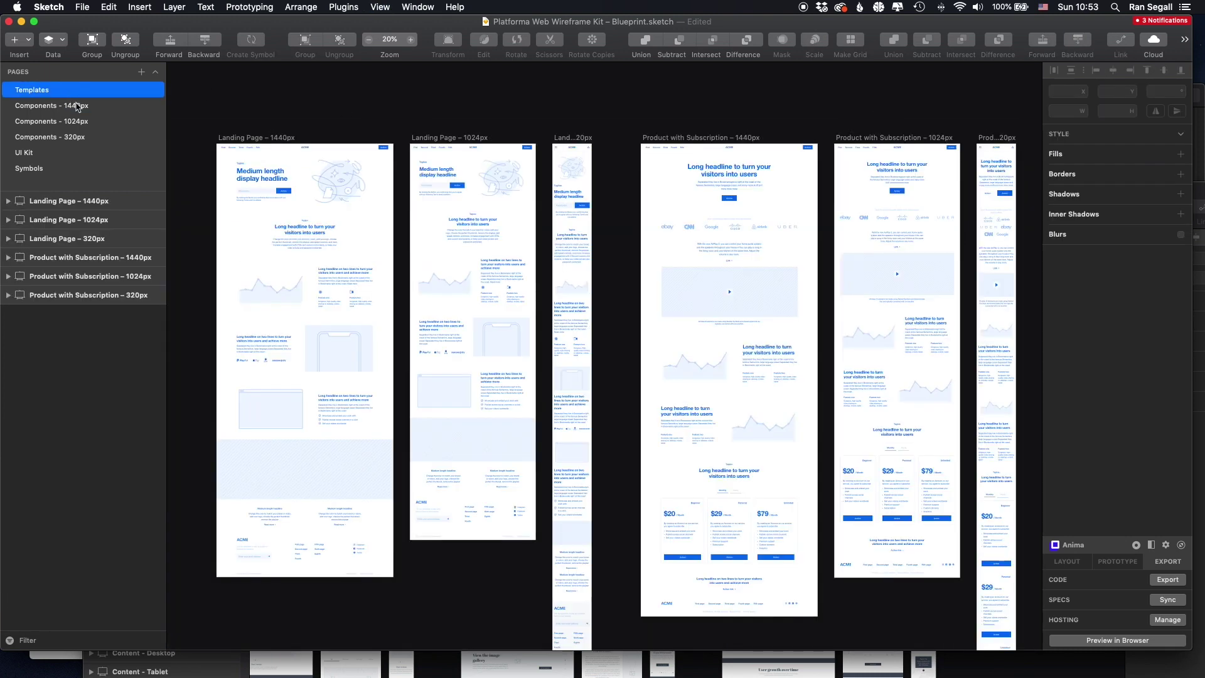
Step: Centre the Landing Page – 1440px artboard in view on the Templates page
scroll(252, 157, "up", 5)
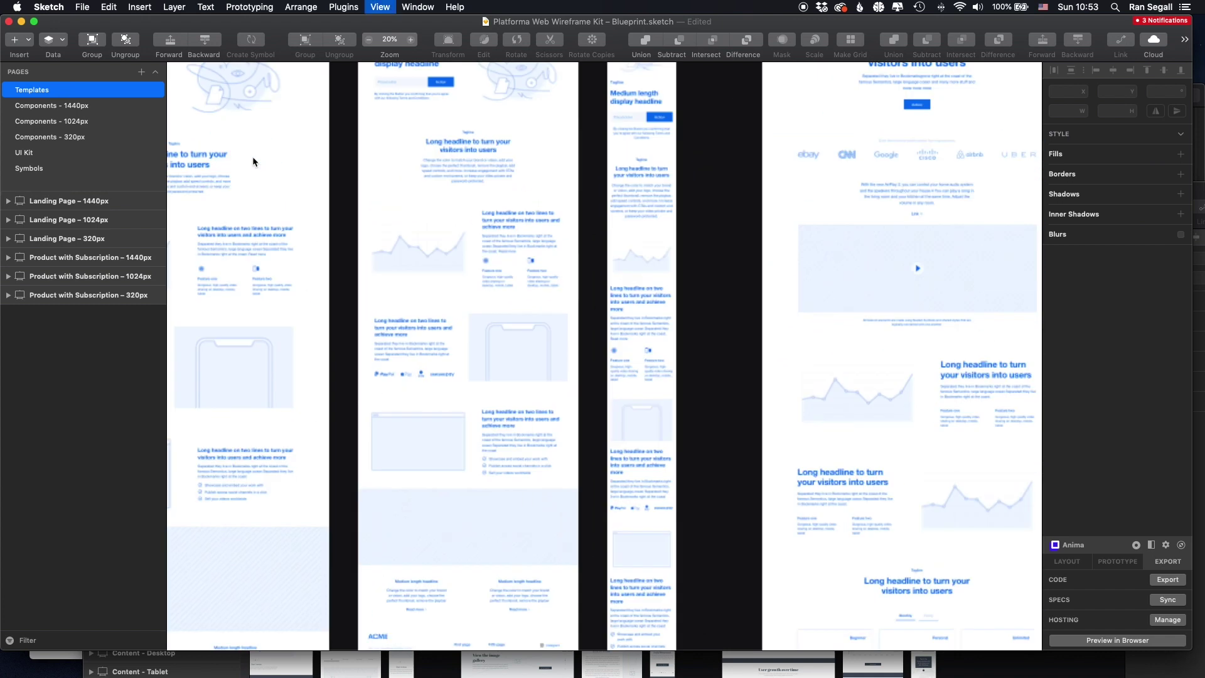
left_click_drag(252, 156, 708, 275)
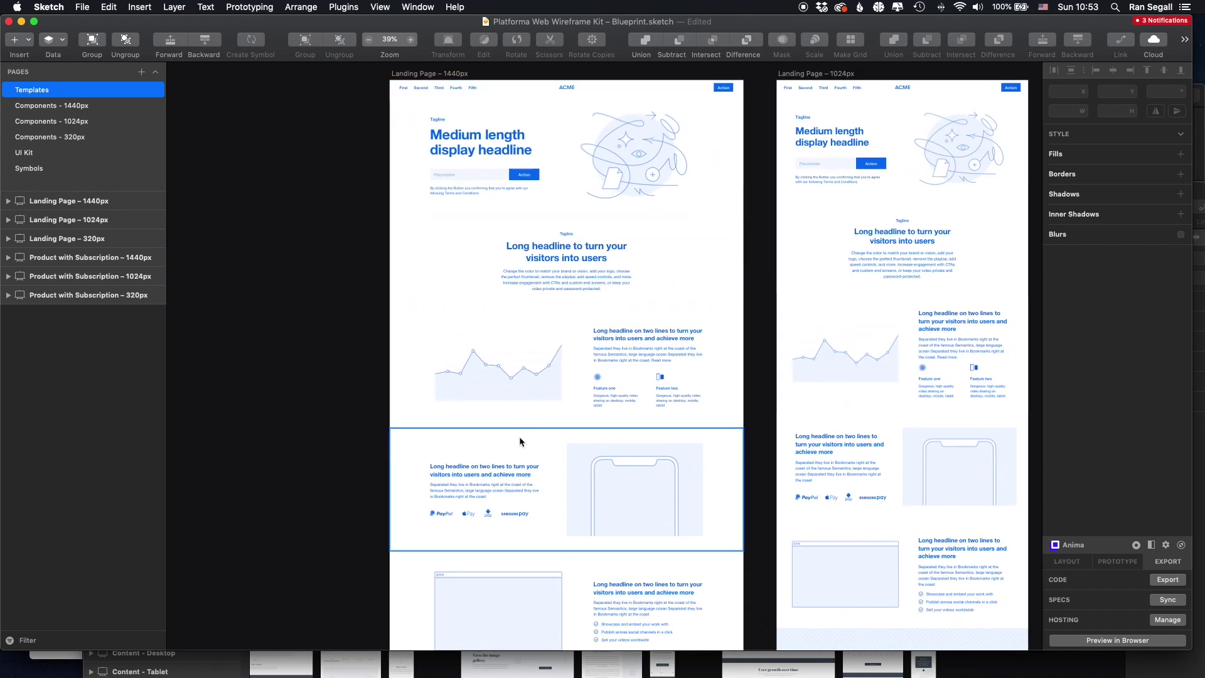
scroll(516, 452, "down", 5)
scroll(519, 471, "up", 7)
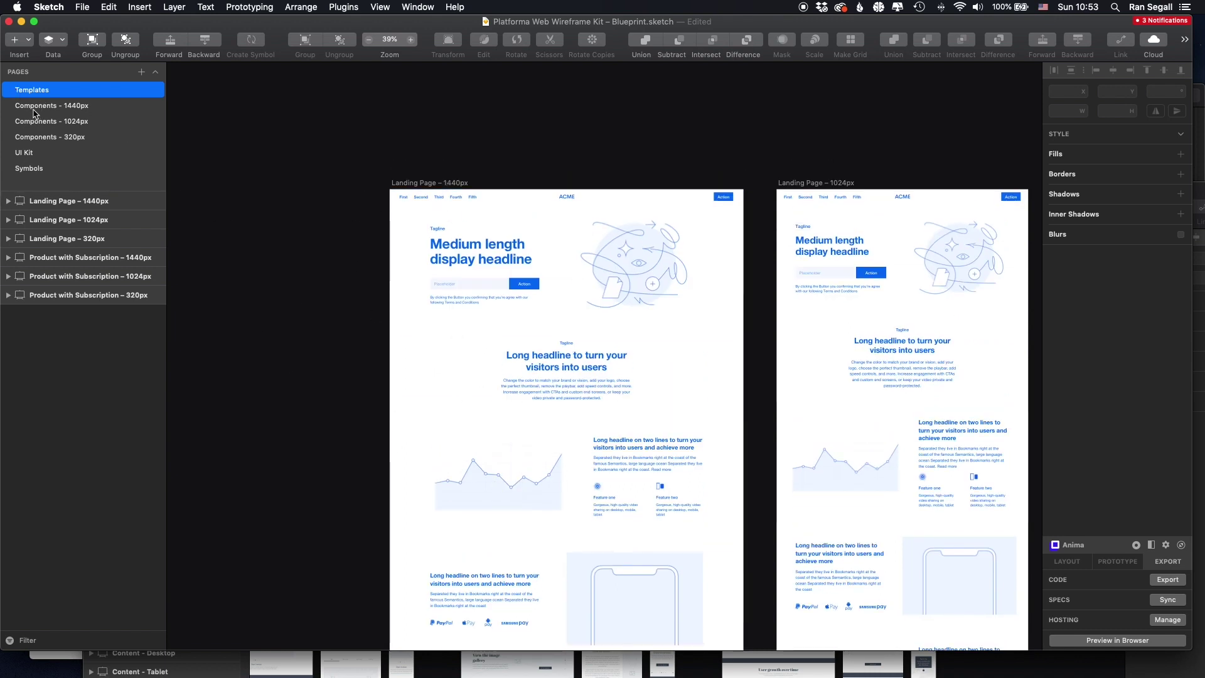
Step: Browse the Components 1440px, 320px and 1024px pages, ending on UI Kit
left_click(36, 108)
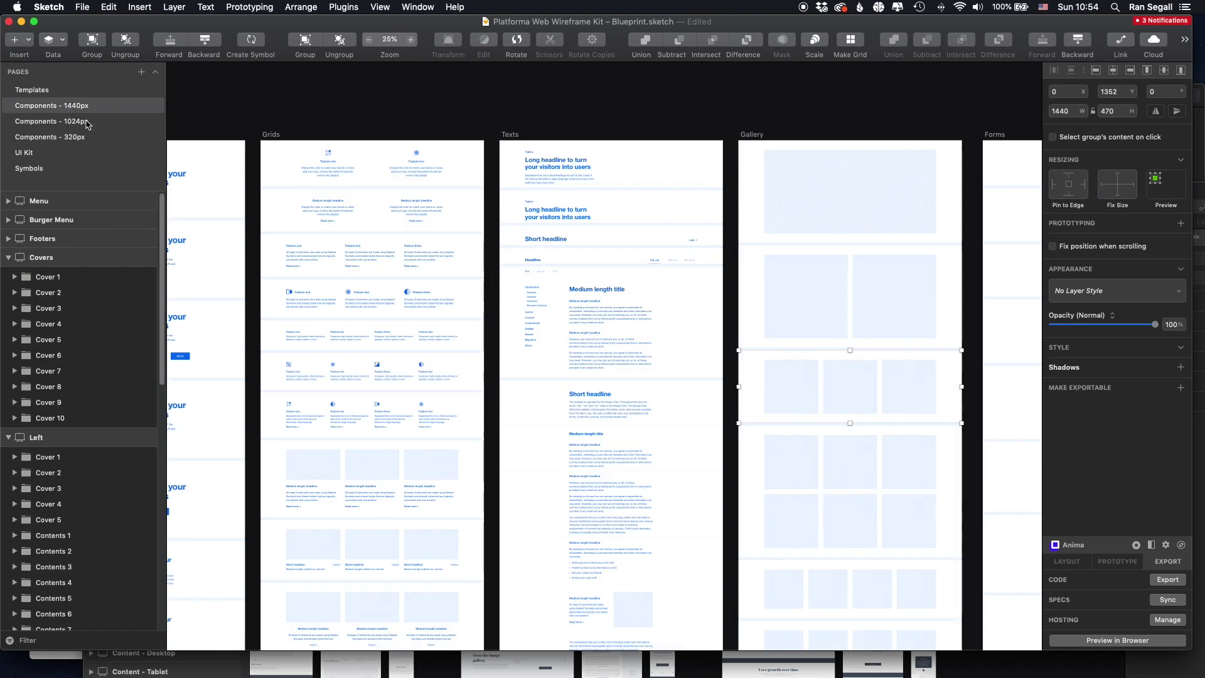
left_click(75, 138)
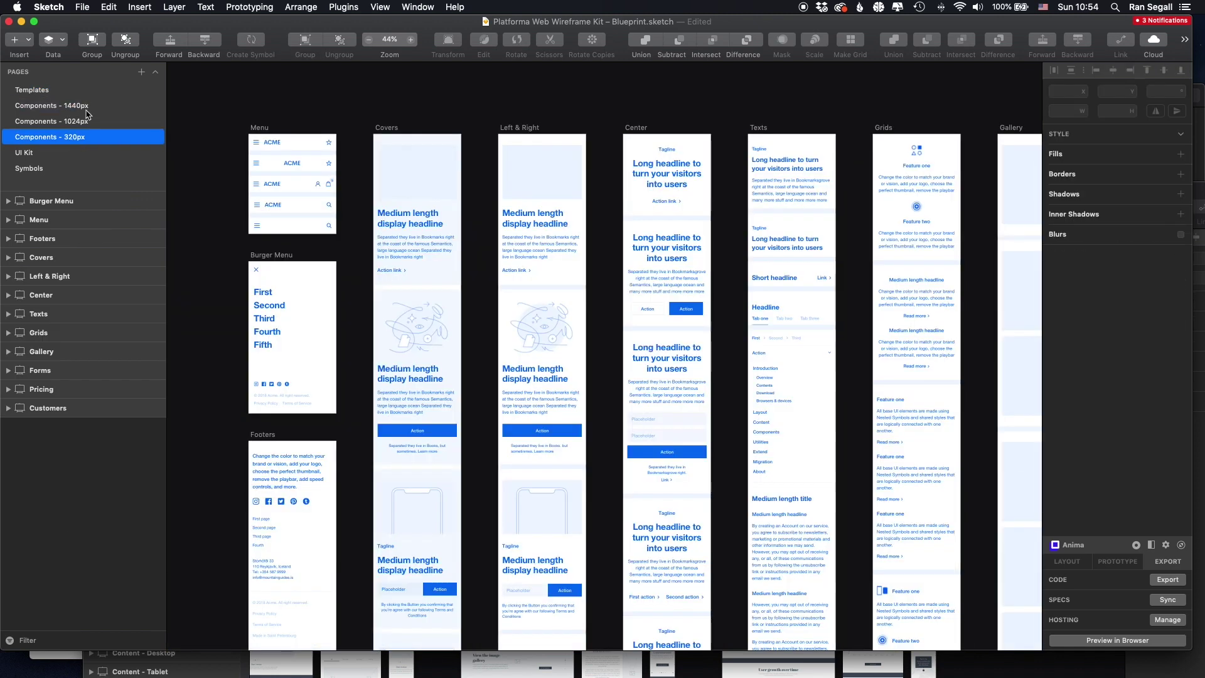
left_click(75, 125)
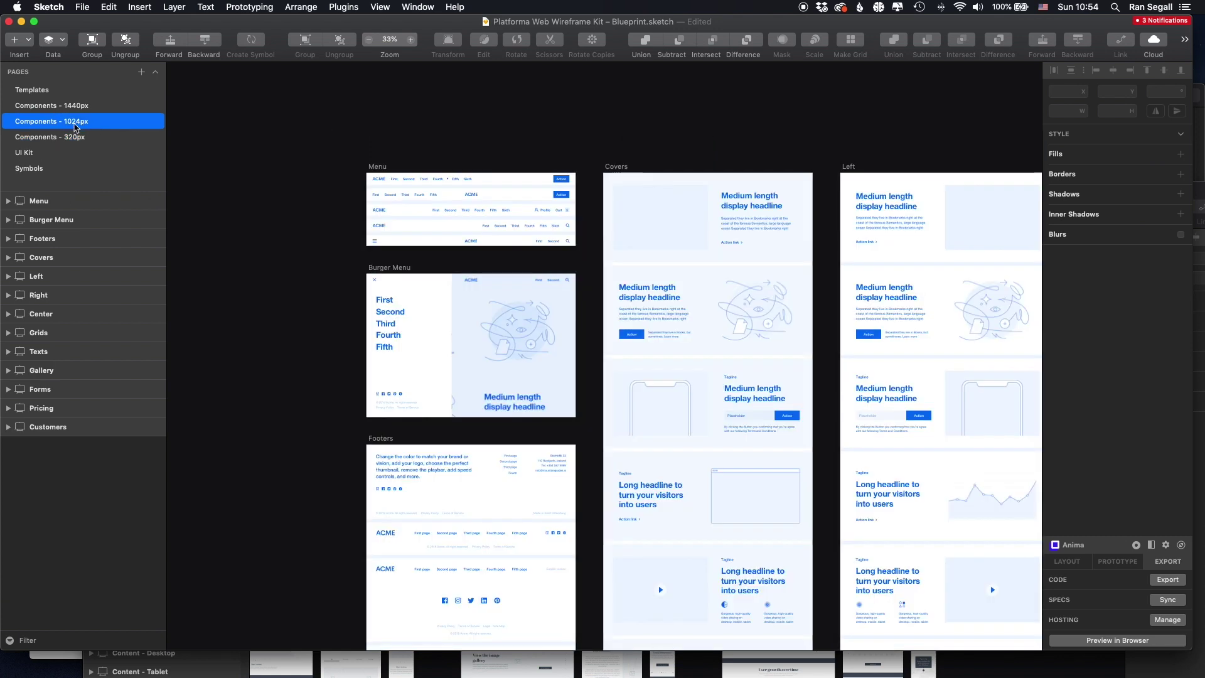
left_click(41, 155)
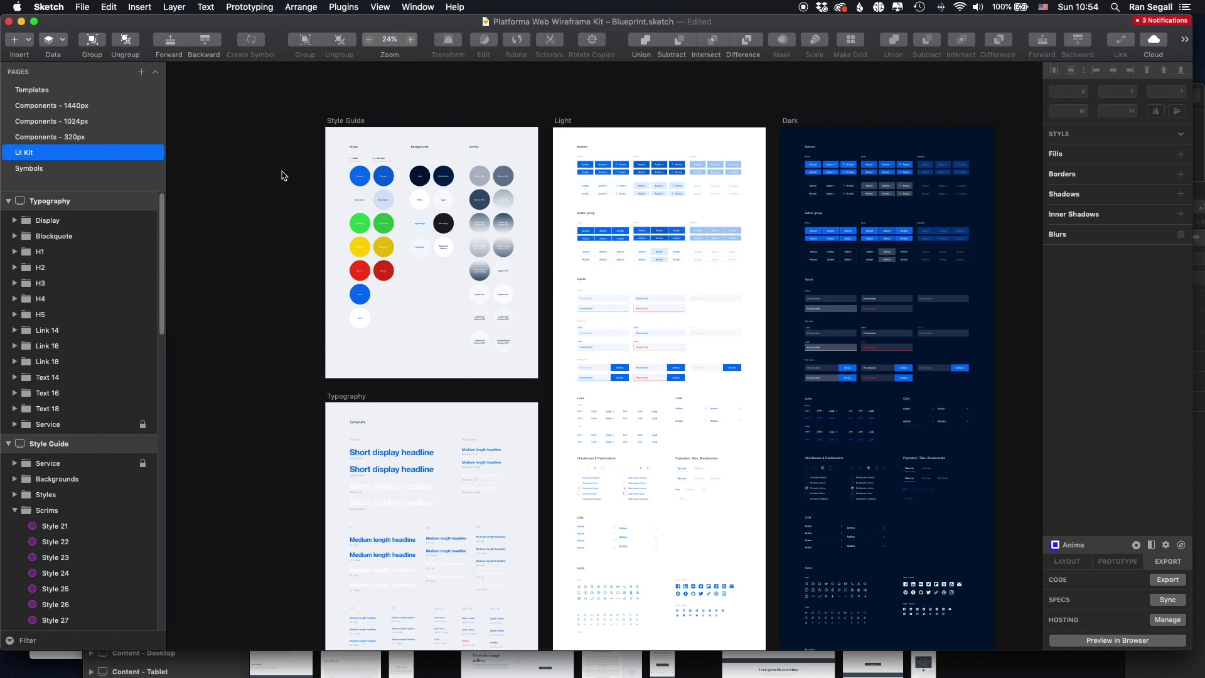
Step: Zoom in on the UI Kit's Typography artboard, showing its top
left_click_drag(253, 165, 481, 409)
key("super+plus")
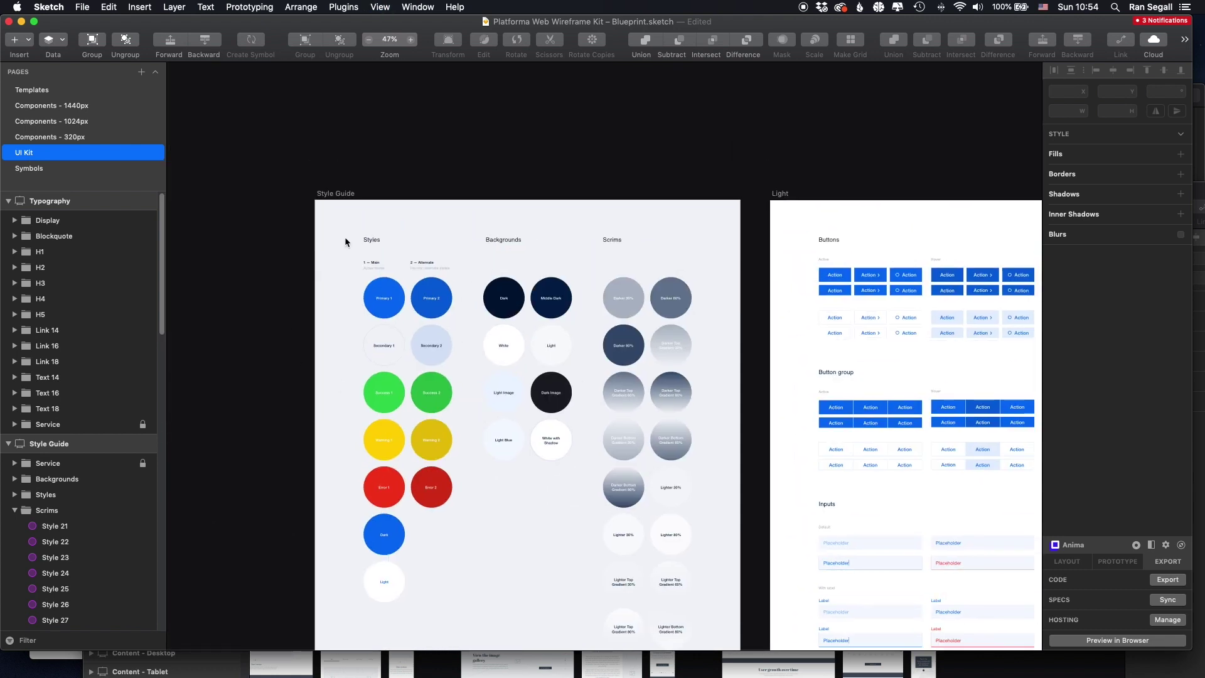
scroll(498, 338, "down", 10)
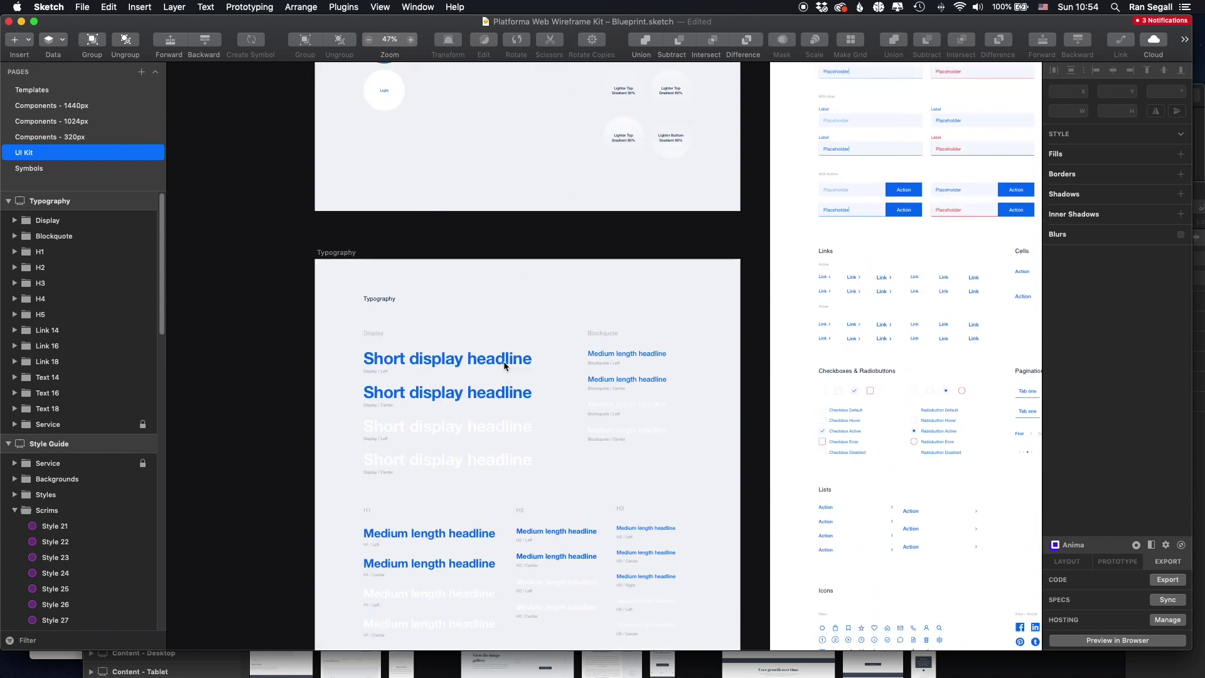
scroll(504, 366, "down", 3)
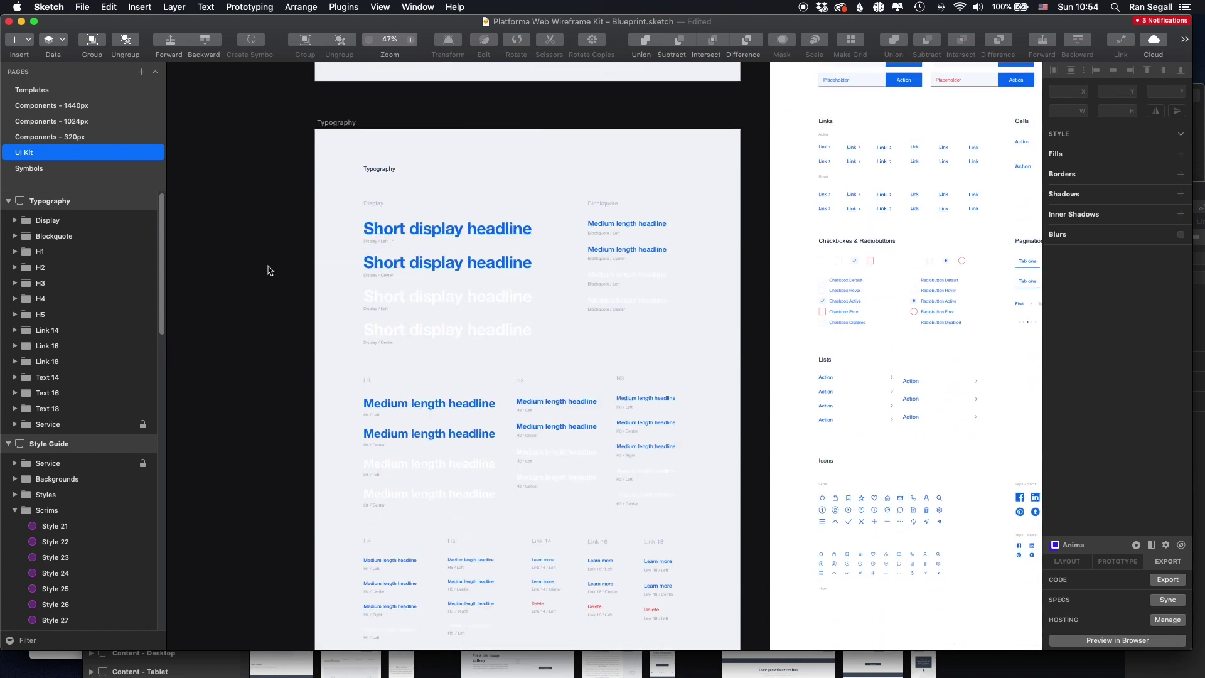
key("super+plus")
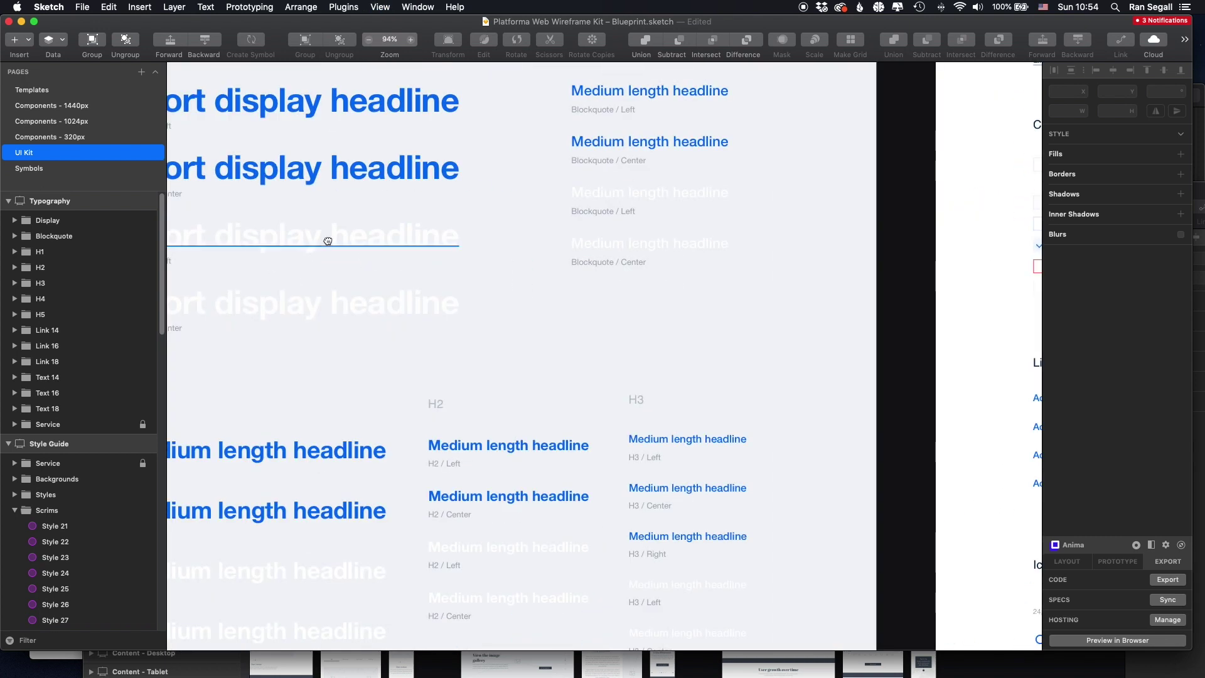
left_click_drag(328, 241, 511, 412)
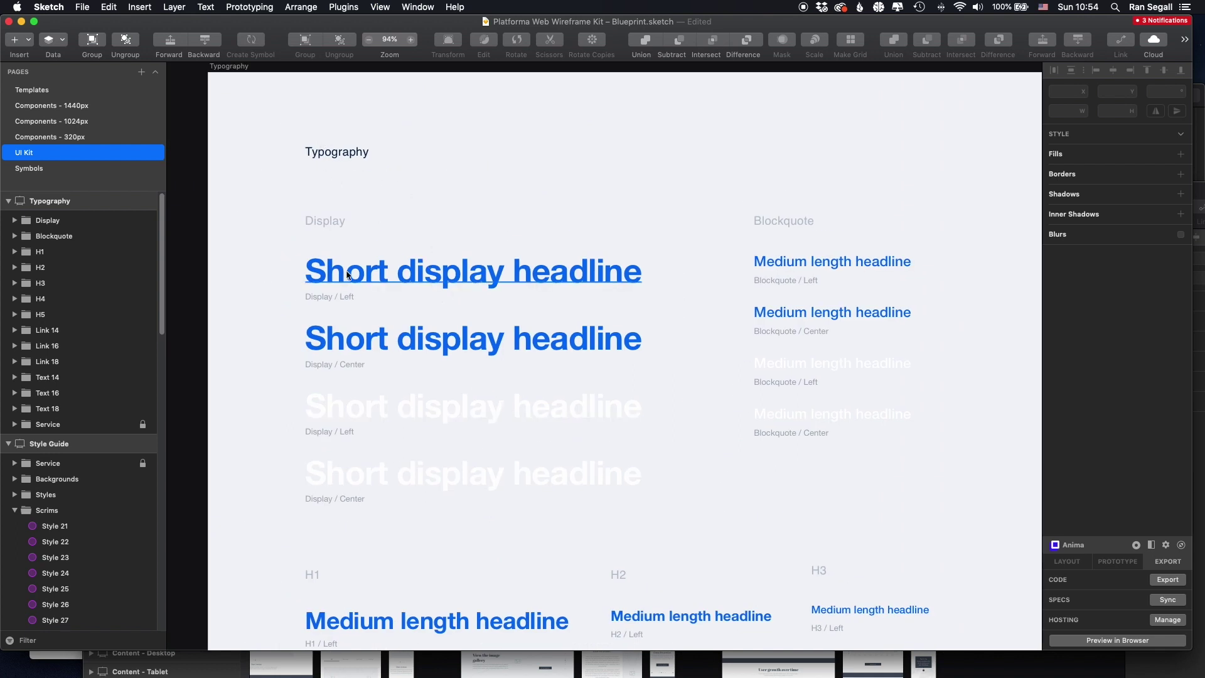
Step: Inspect the text styles of the three Display / Center headlines
left_click(352, 345)
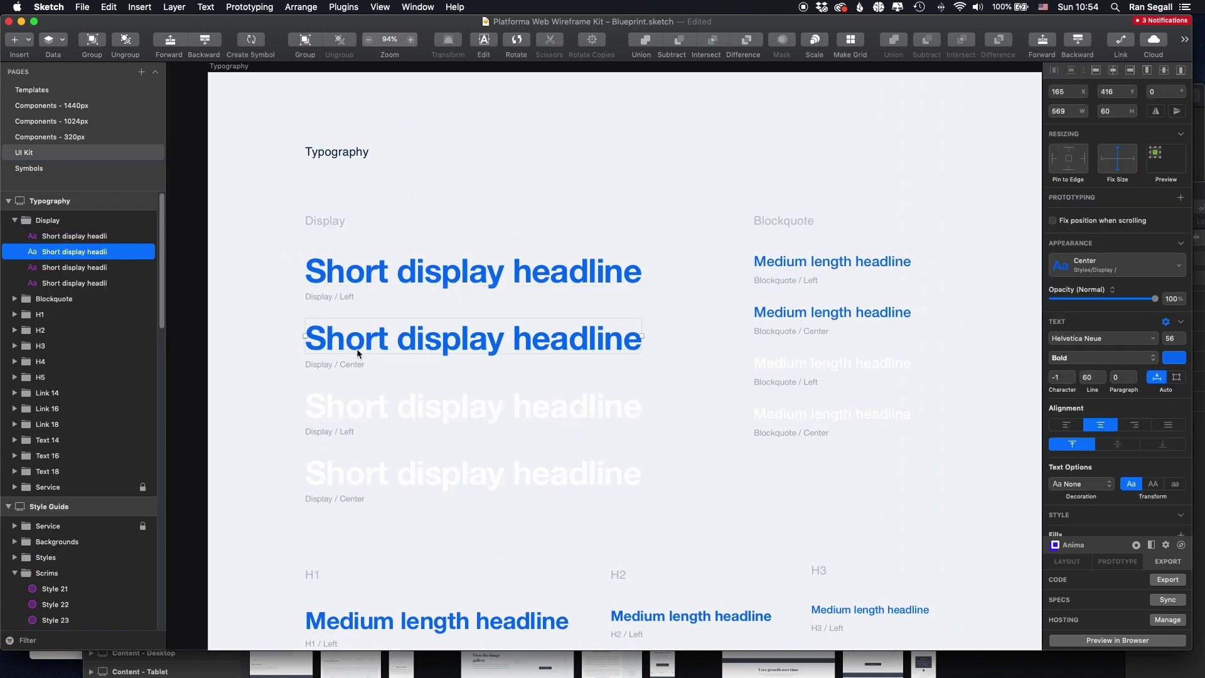
left_click(401, 413)
left_click(409, 466)
scroll(413, 470, "down", 3)
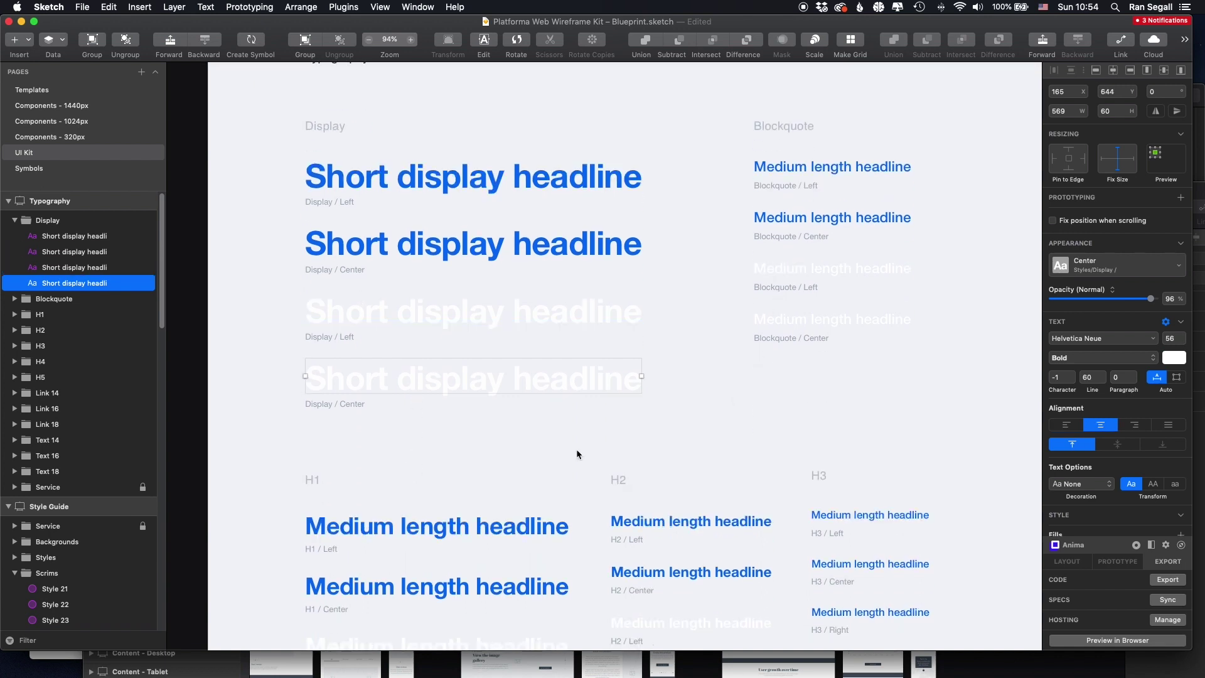
scroll(270, 435, "down", 3)
scroll(690, 404, "down", 10)
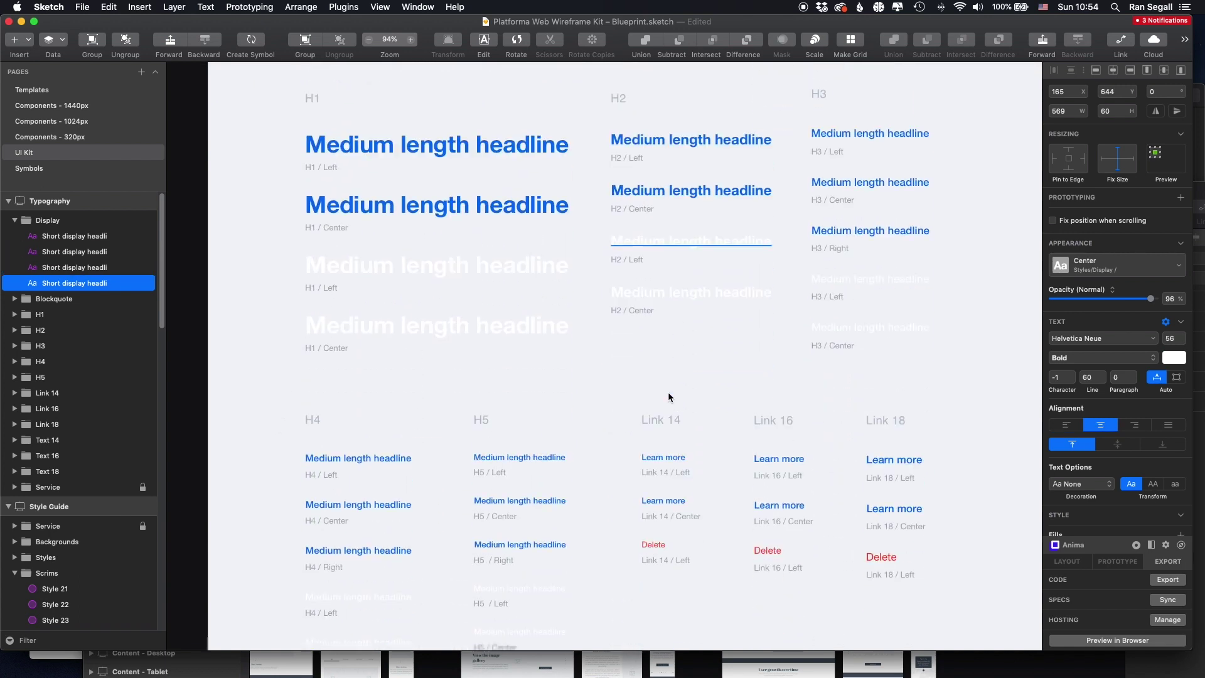
Step: Zoom back out and return to the Templates page
key("super+minus")
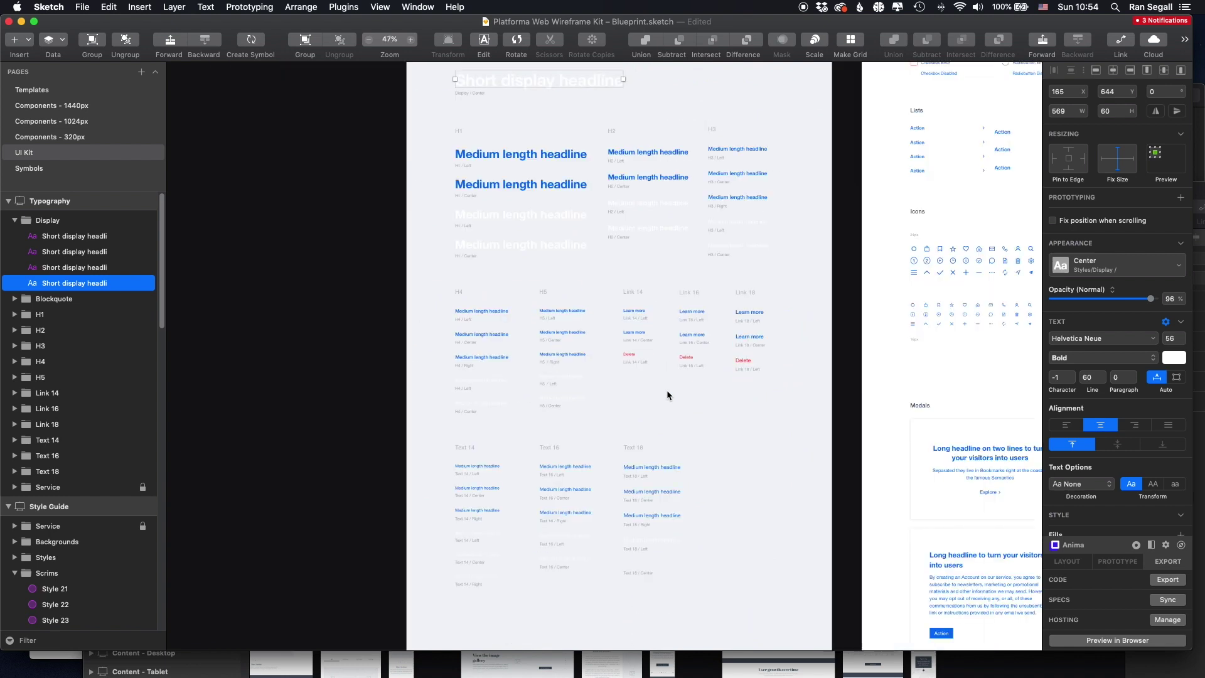
scroll(626, 285, "up", 10)
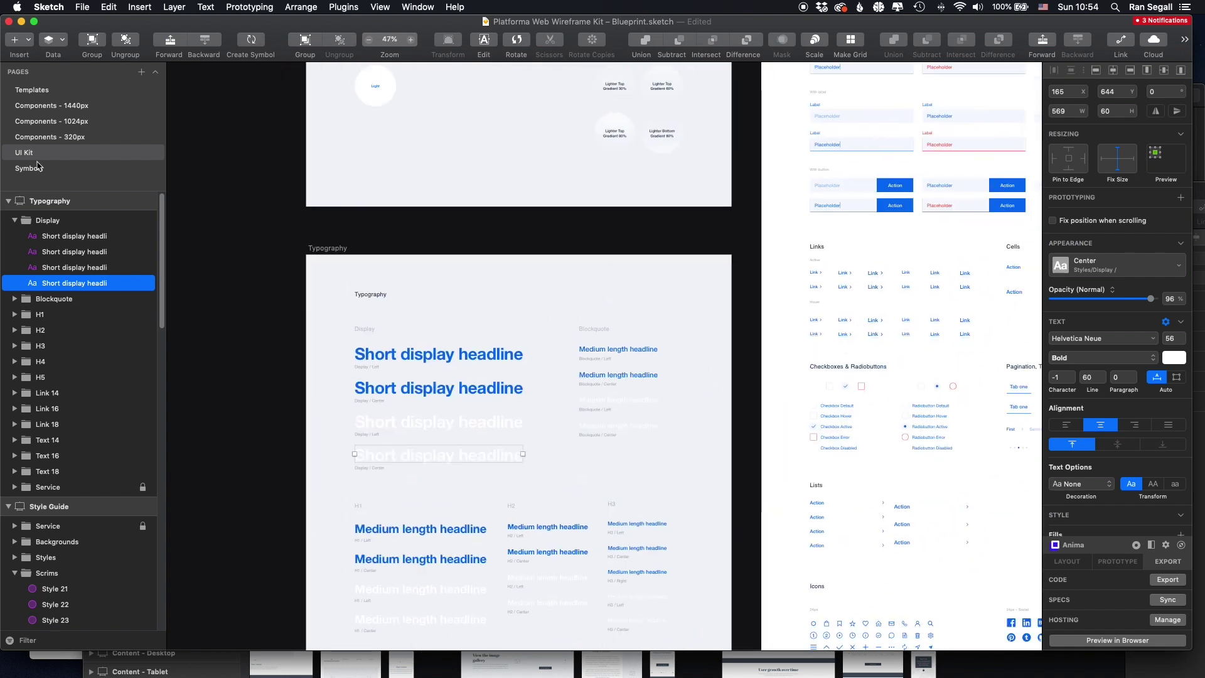
left_click_drag(417, 295, 356, 350)
left_click(63, 90)
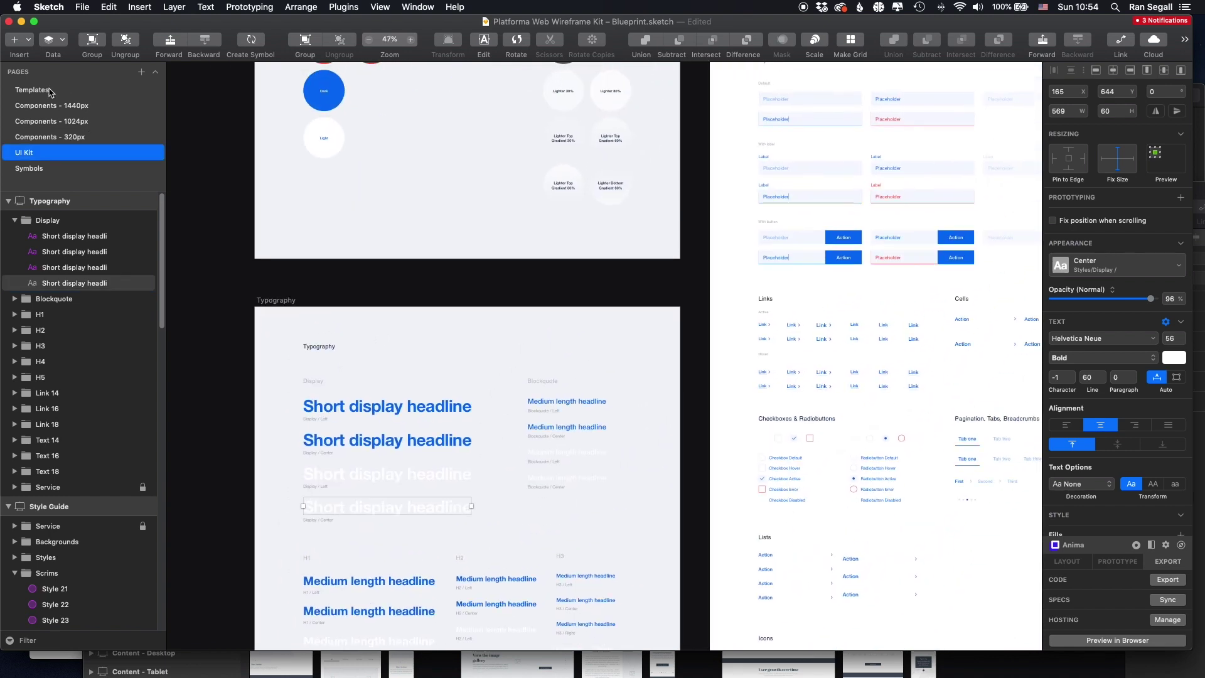
Step: Look over the Templates artboards, then go back to the UI Kit page
scroll(482, 286, "down", 2)
scroll(481, 286, "down", 2)
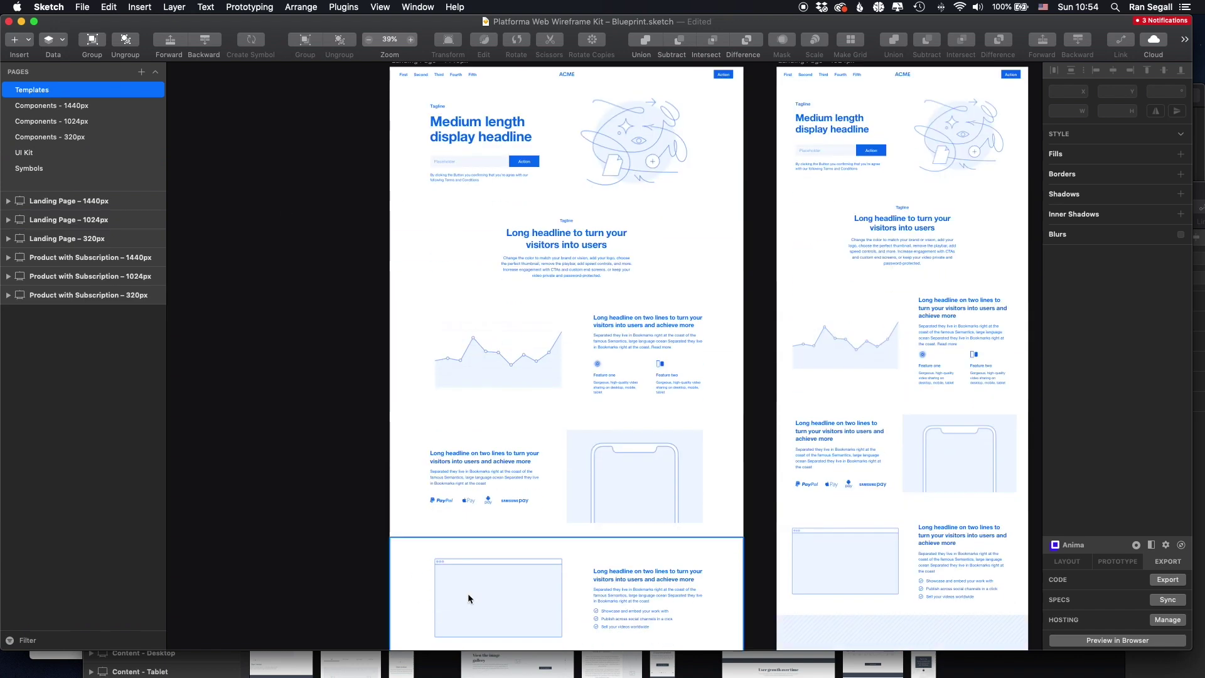
scroll(490, 377, "right", 3)
scroll(504, 349, "up", 4)
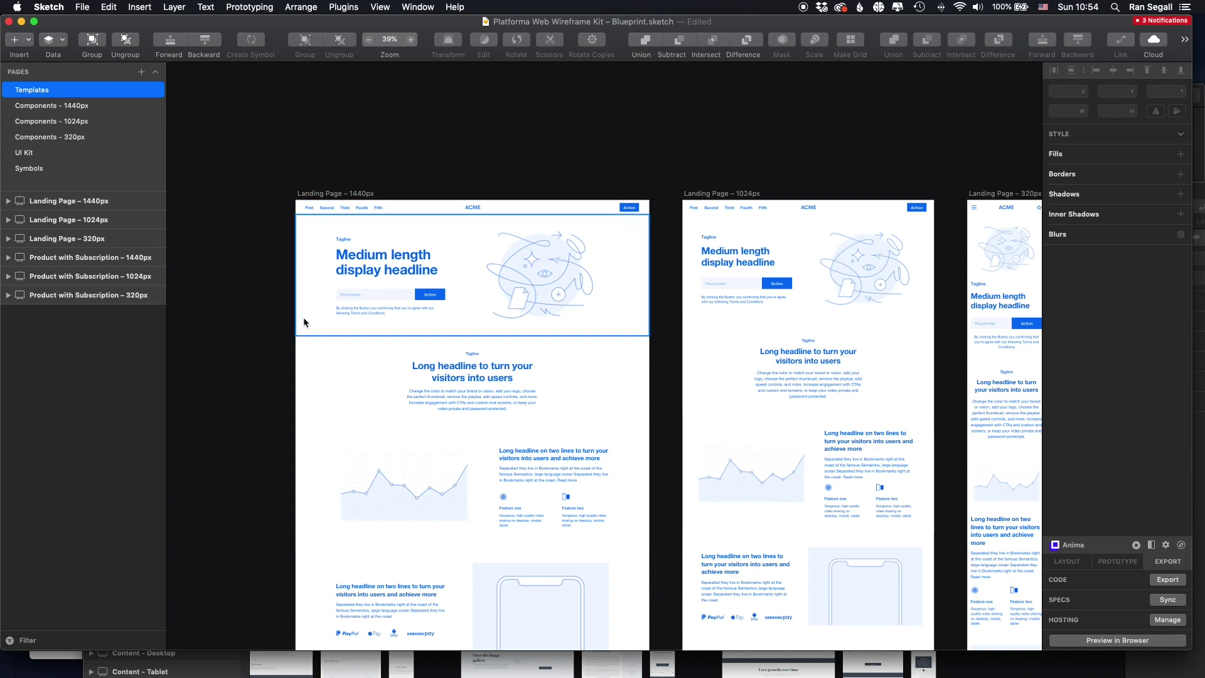
left_click(38, 153)
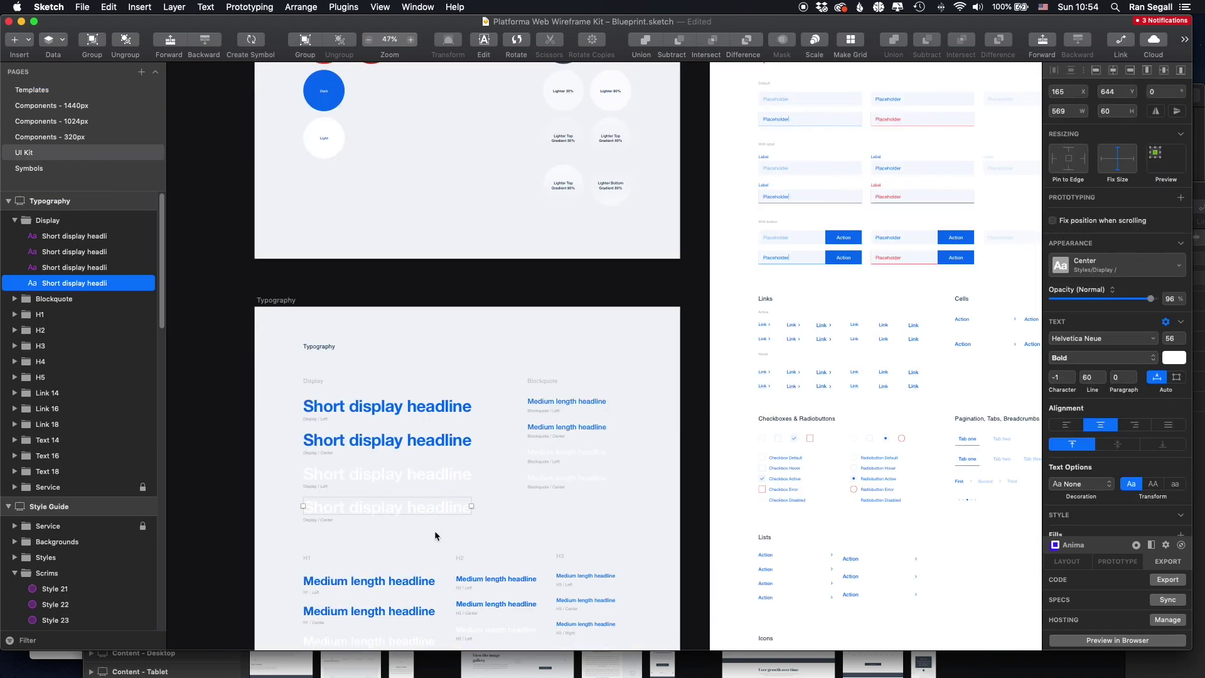
Step: Select the first two Display headlines and make their text black
scroll(436, 536, "down", 2)
left_click_drag(427, 316, 460, 398)
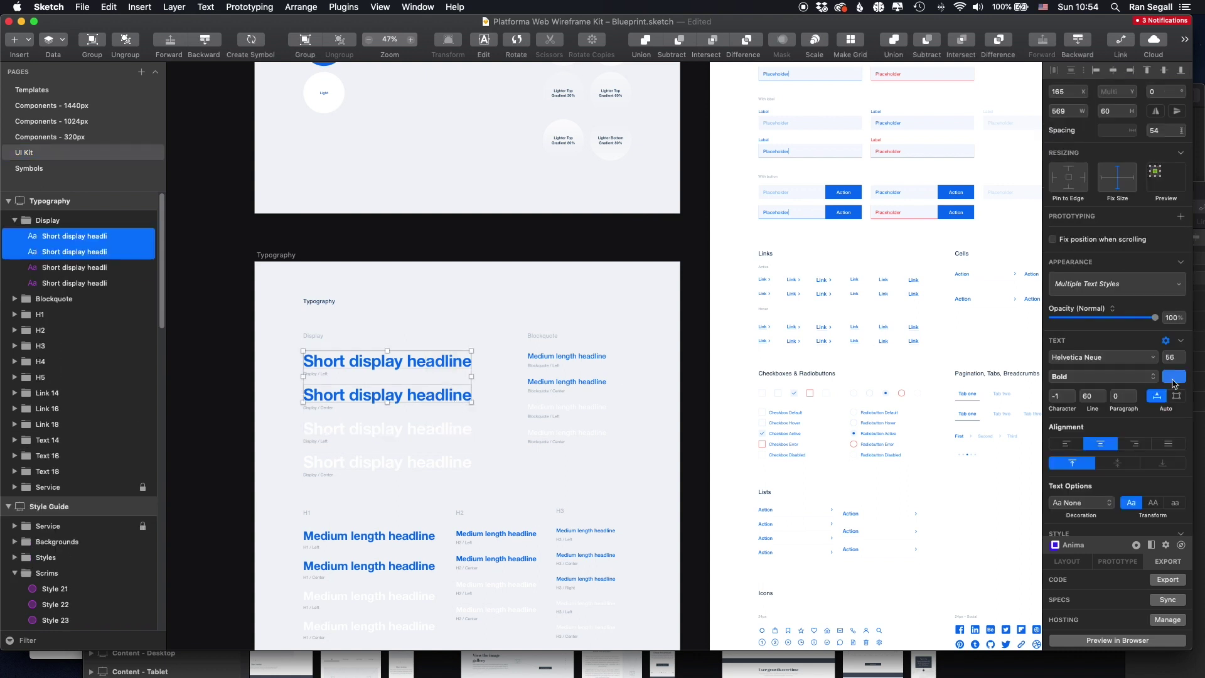
left_click(1173, 379)
left_click(1127, 600)
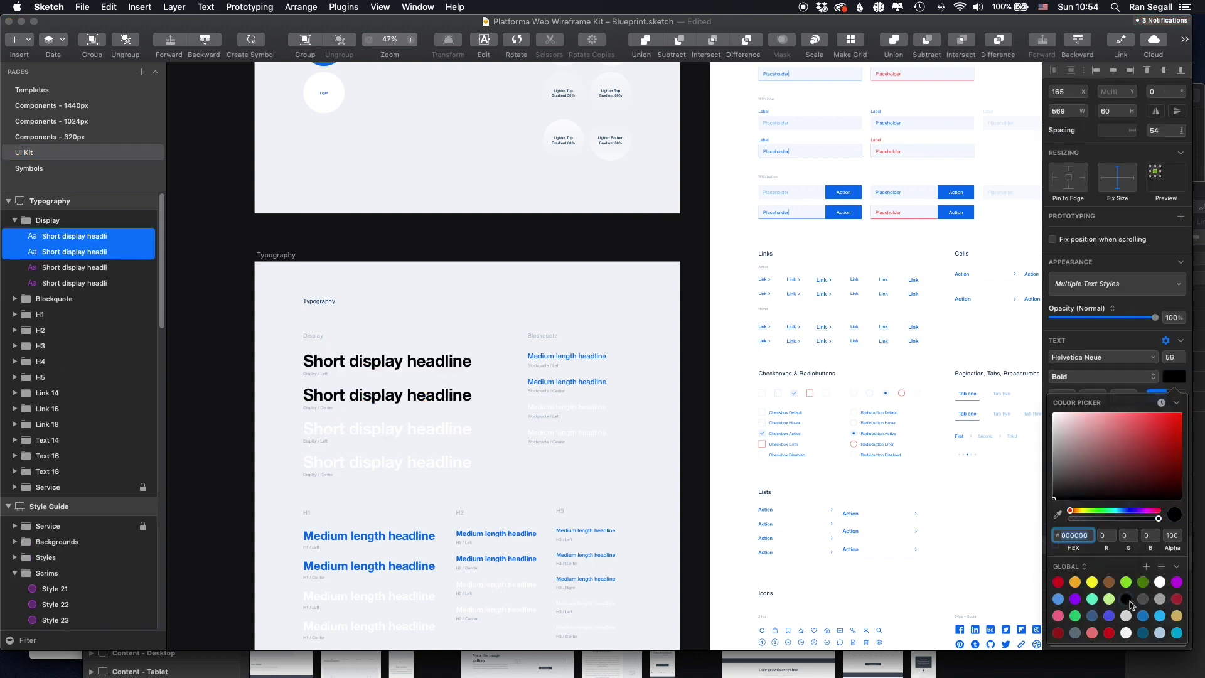
left_click(1076, 347)
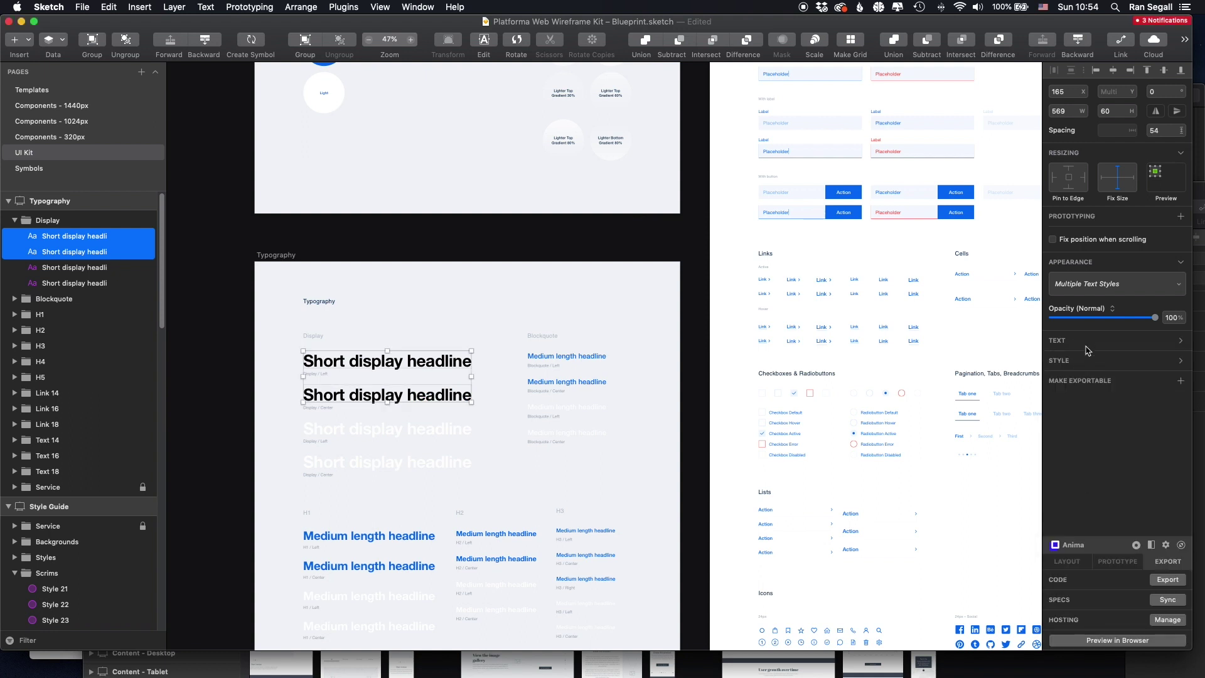
Step: Set their font to Abril Fatface, update the Display text styles, and view Templates
left_click(1088, 346)
left_click(1095, 357)
left_click(1086, 438)
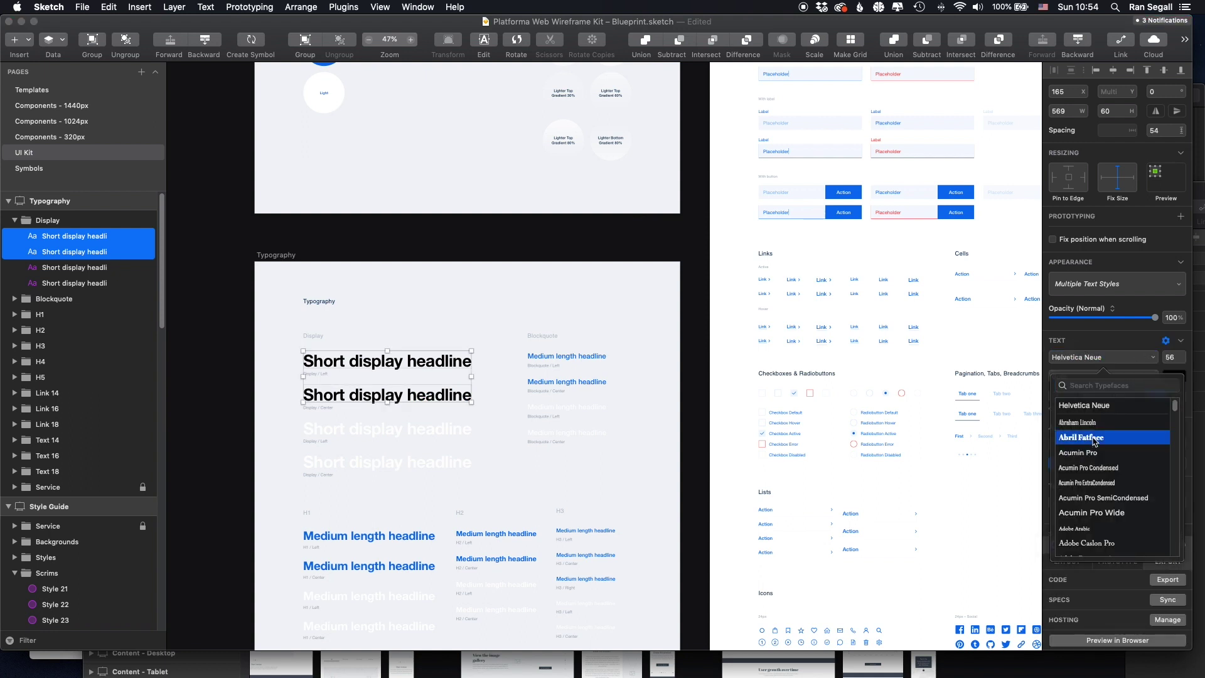
left_click(1141, 342)
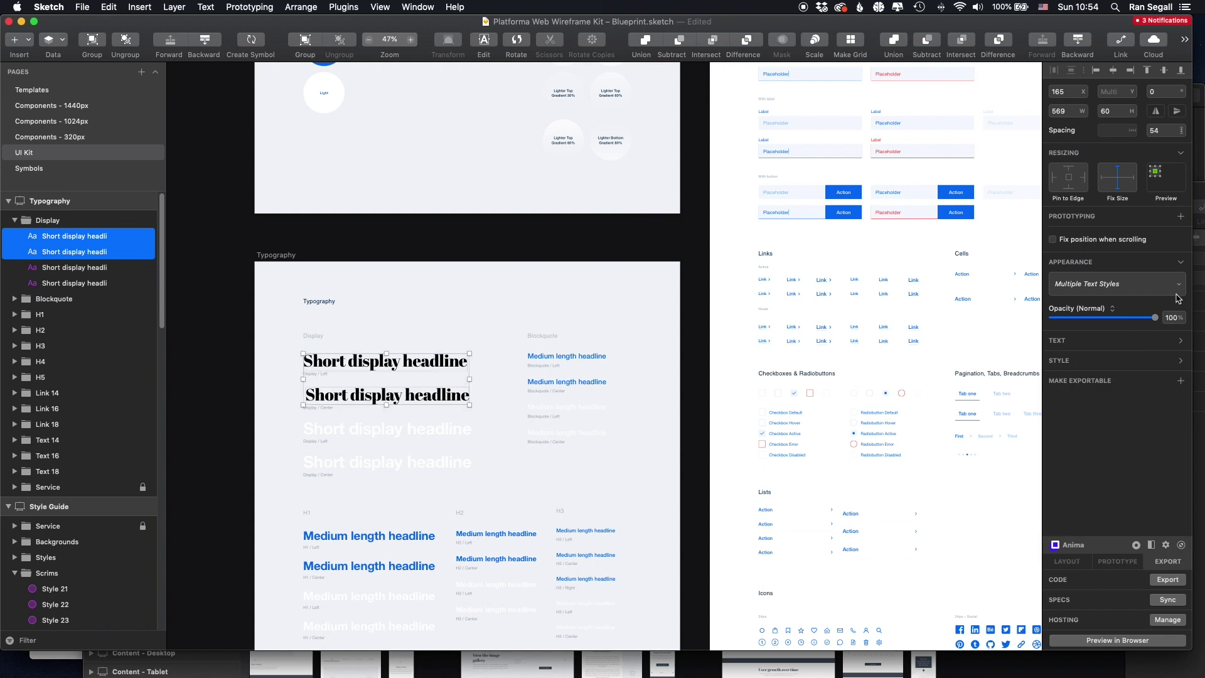
left_click(1180, 284)
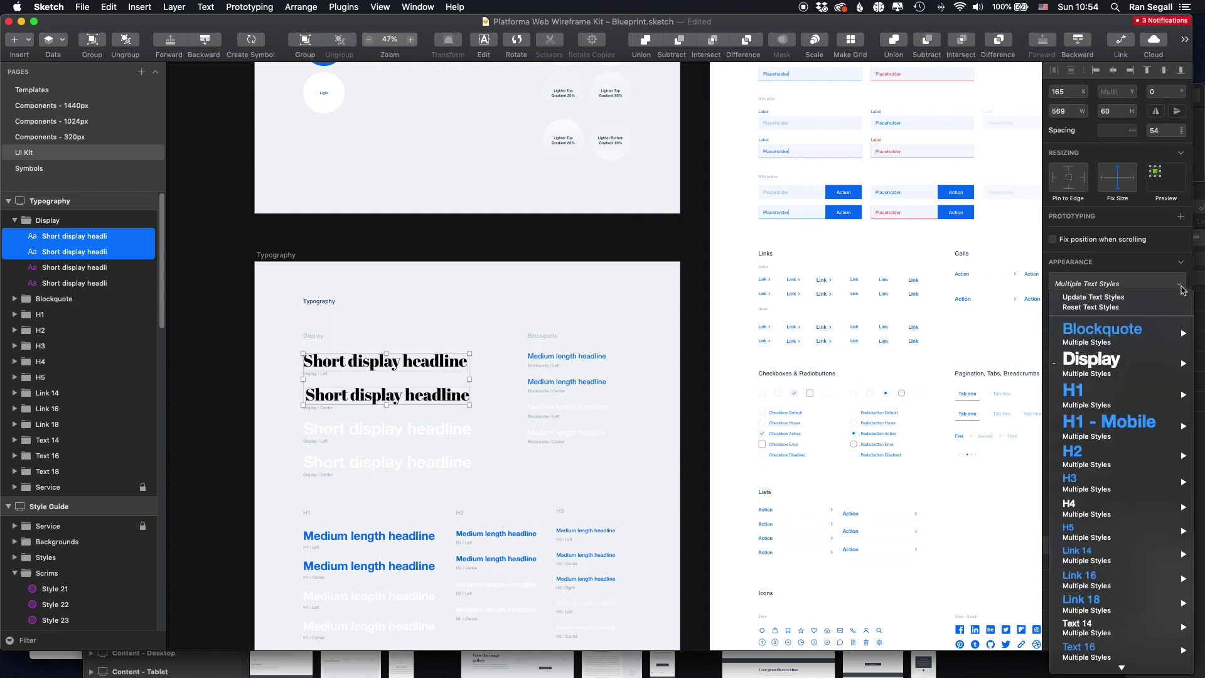
left_click(1121, 298)
left_click(32, 86)
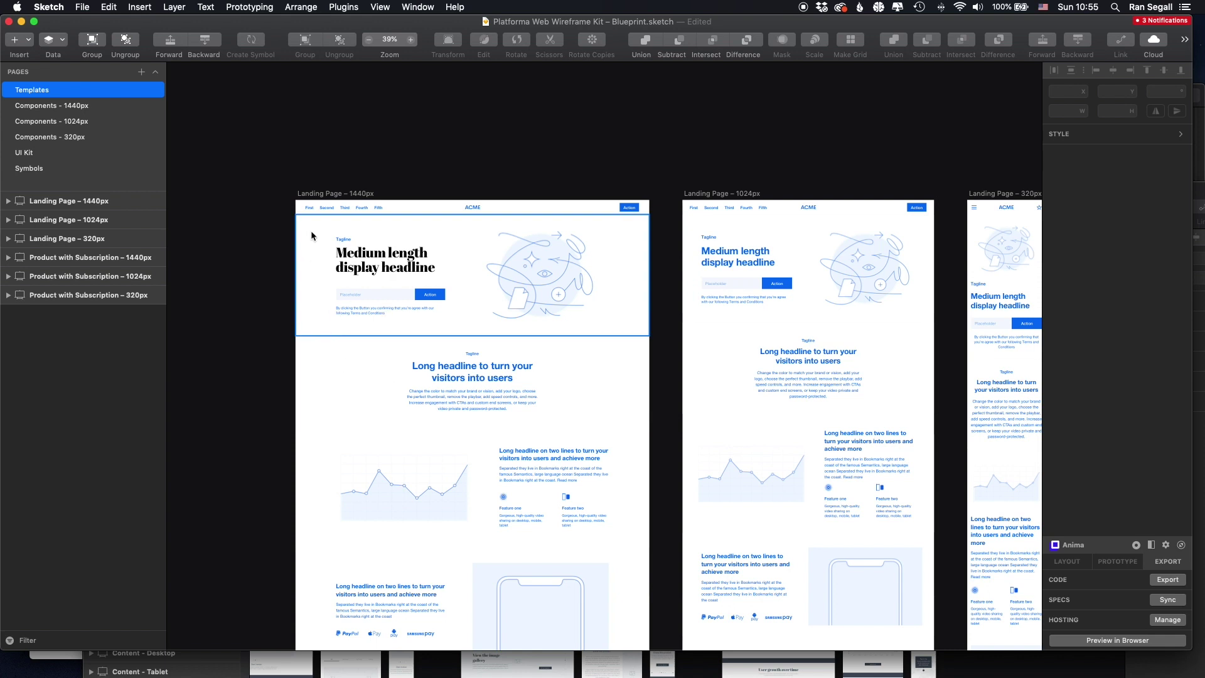
Step: Return to the UI Kit page and select the Primary 1 colour circle
scroll(415, 285, "up", 5)
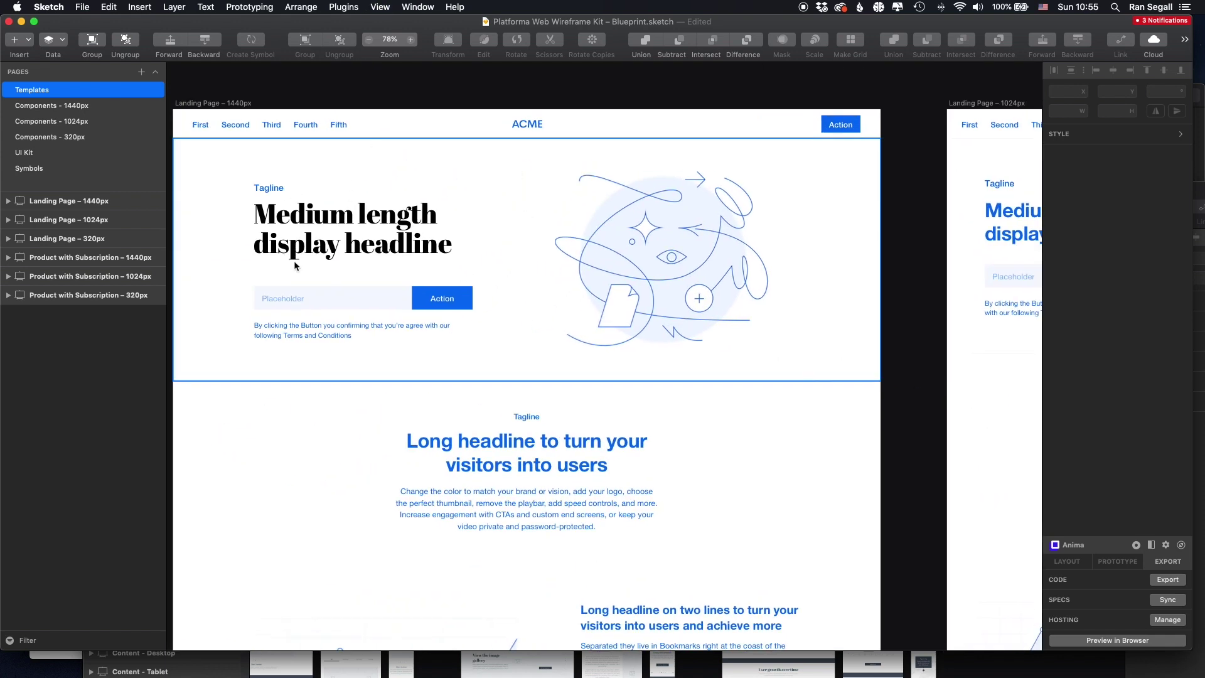
scroll(394, 243, "left", 2)
left_click(38, 152)
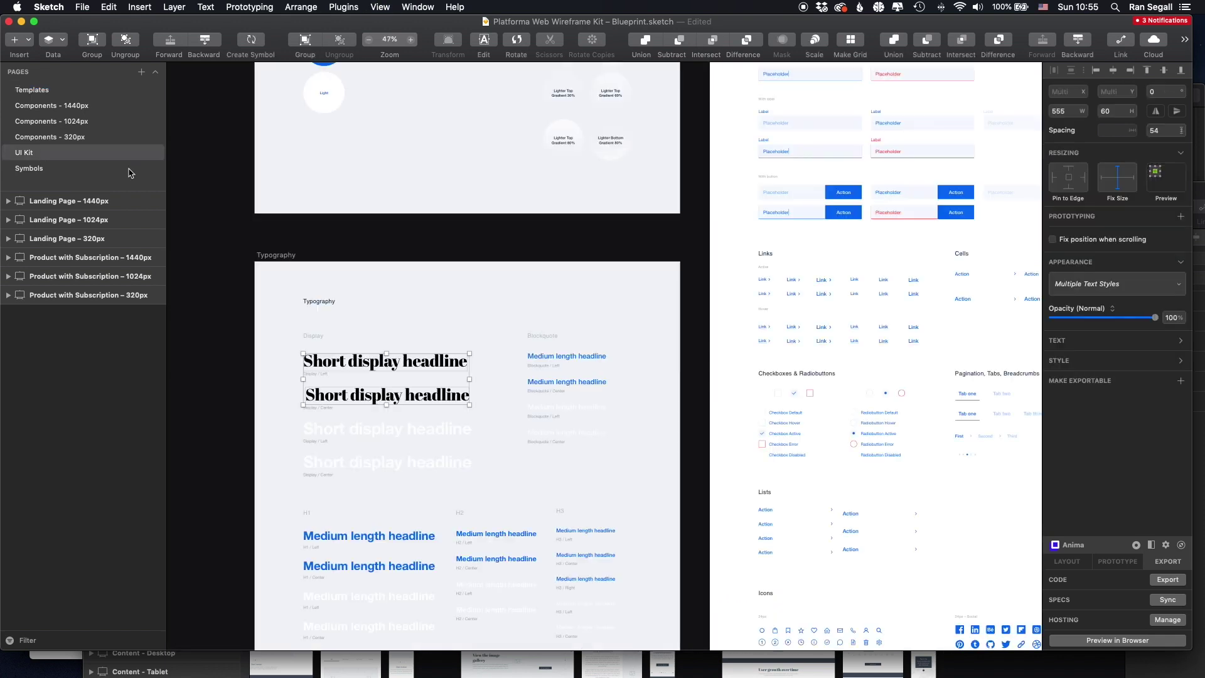
scroll(296, 323, "up", 10)
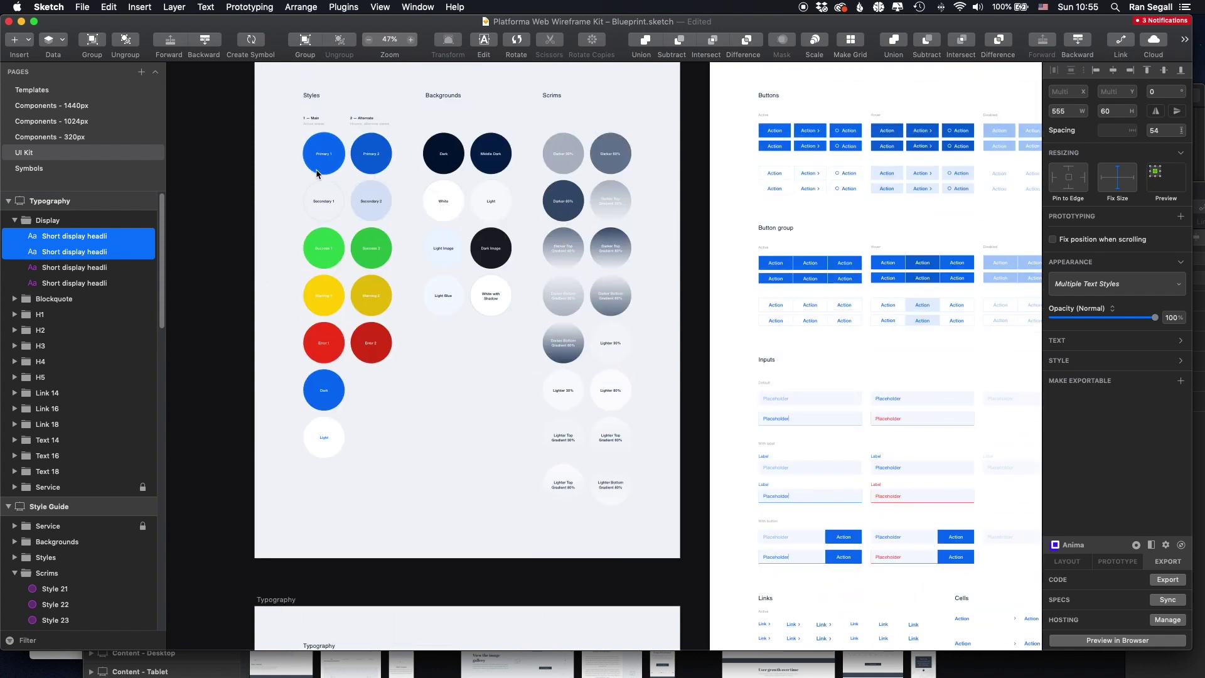
left_click(336, 168)
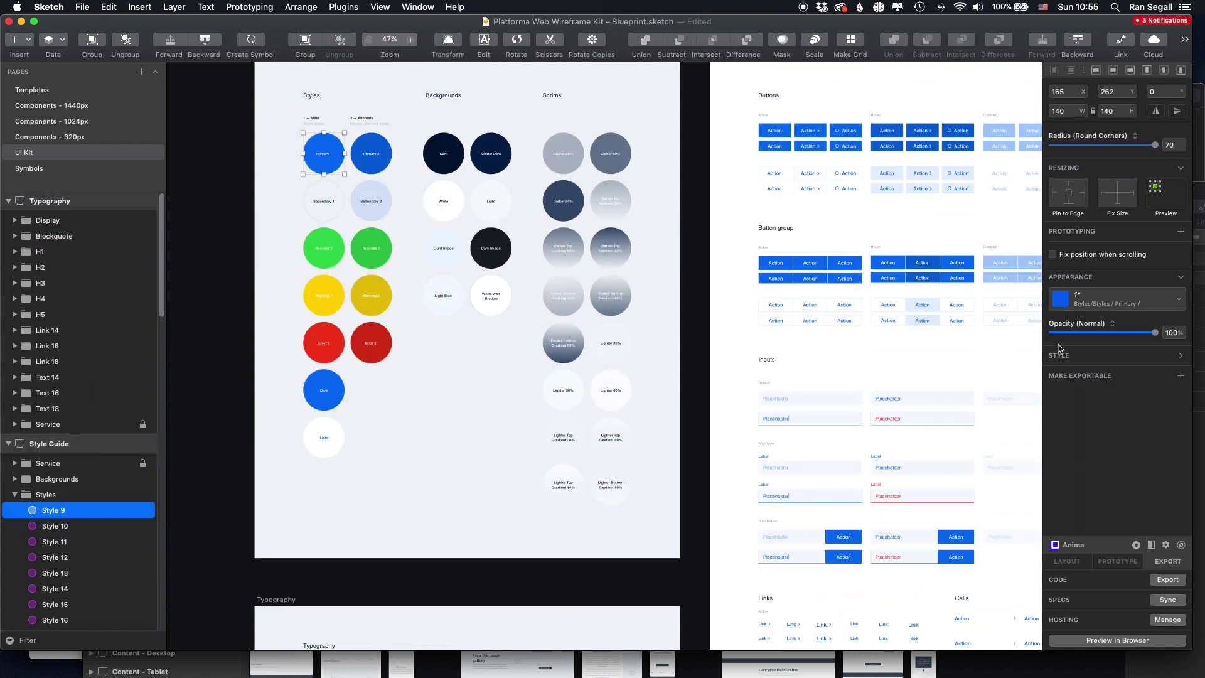
double_click(327, 167)
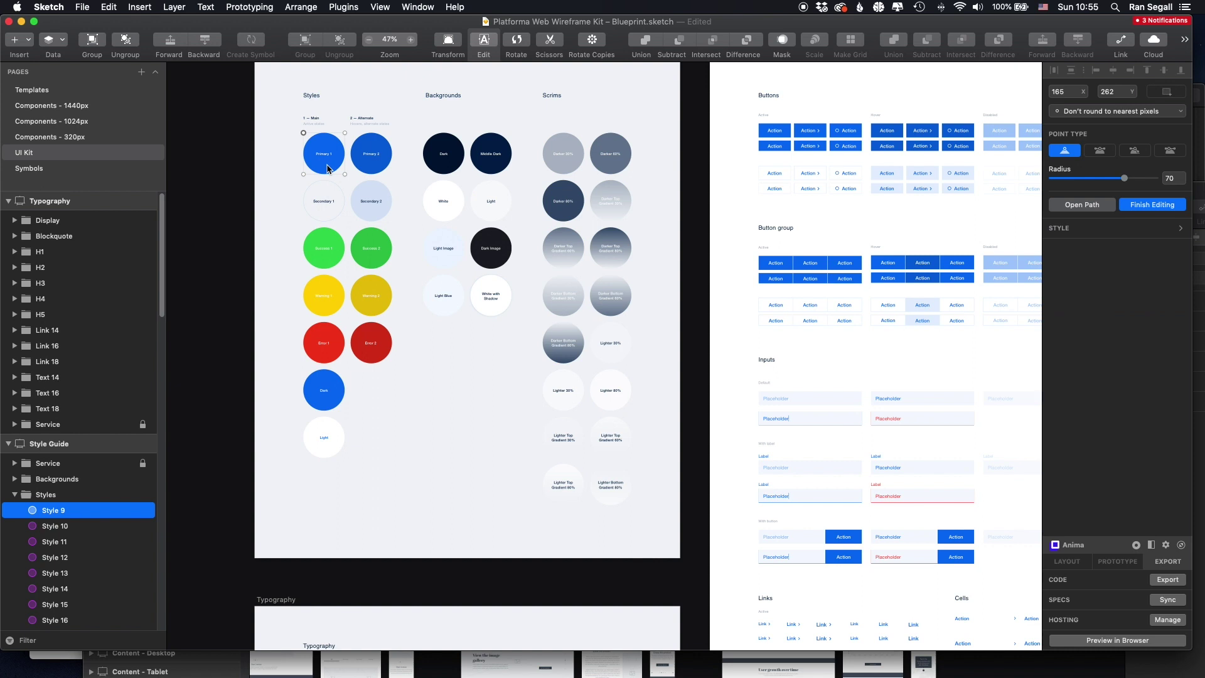
left_click(433, 238)
left_click(324, 165)
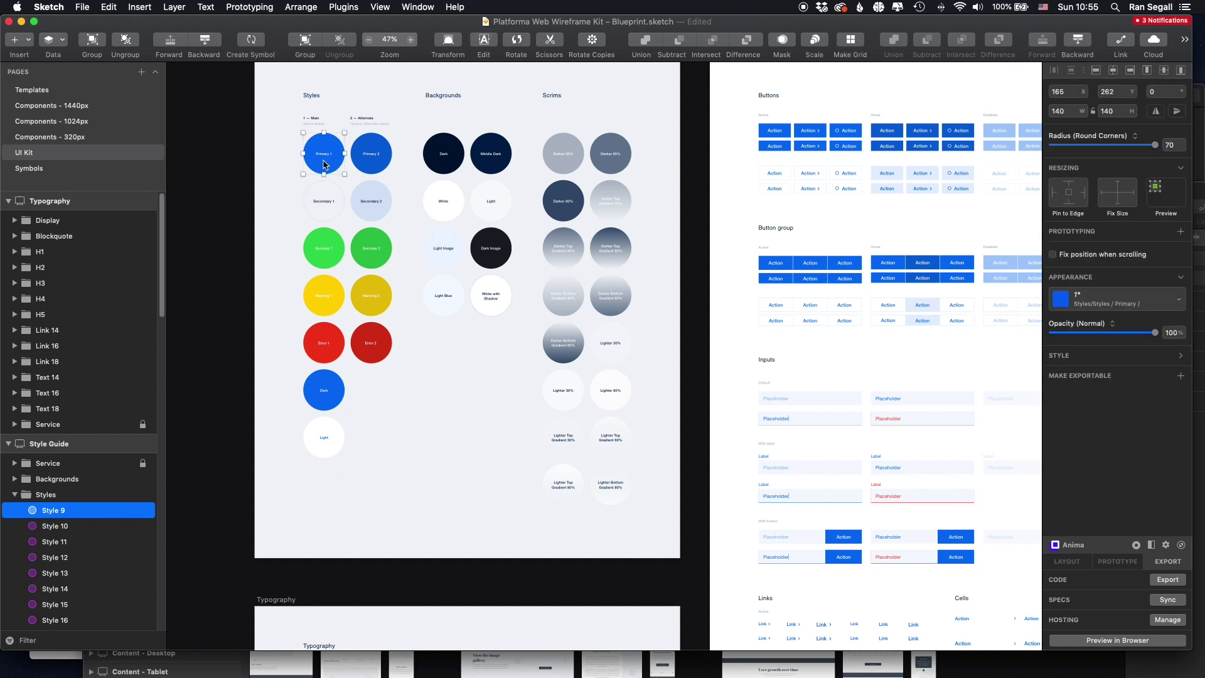
Step: Change the Primary 1 fill to #50E3C2 and update its layer style, then check Templates
left_click(1085, 359)
left_click(1073, 392)
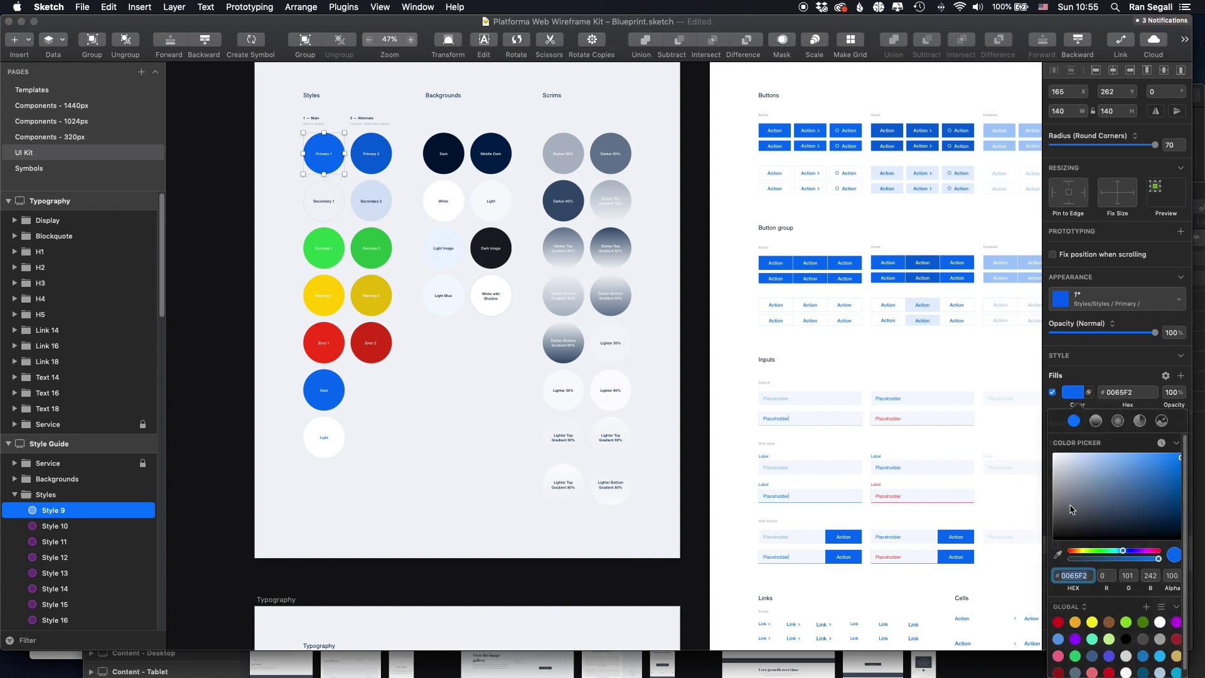
left_click(1089, 637)
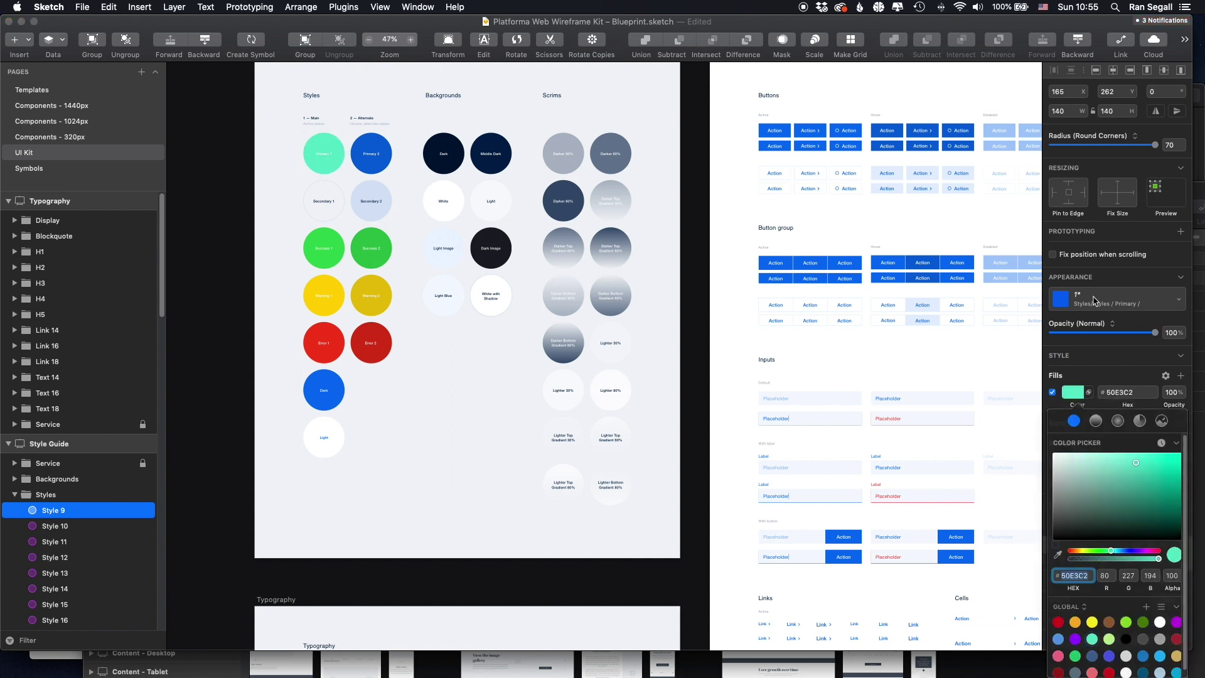
left_click(1180, 300)
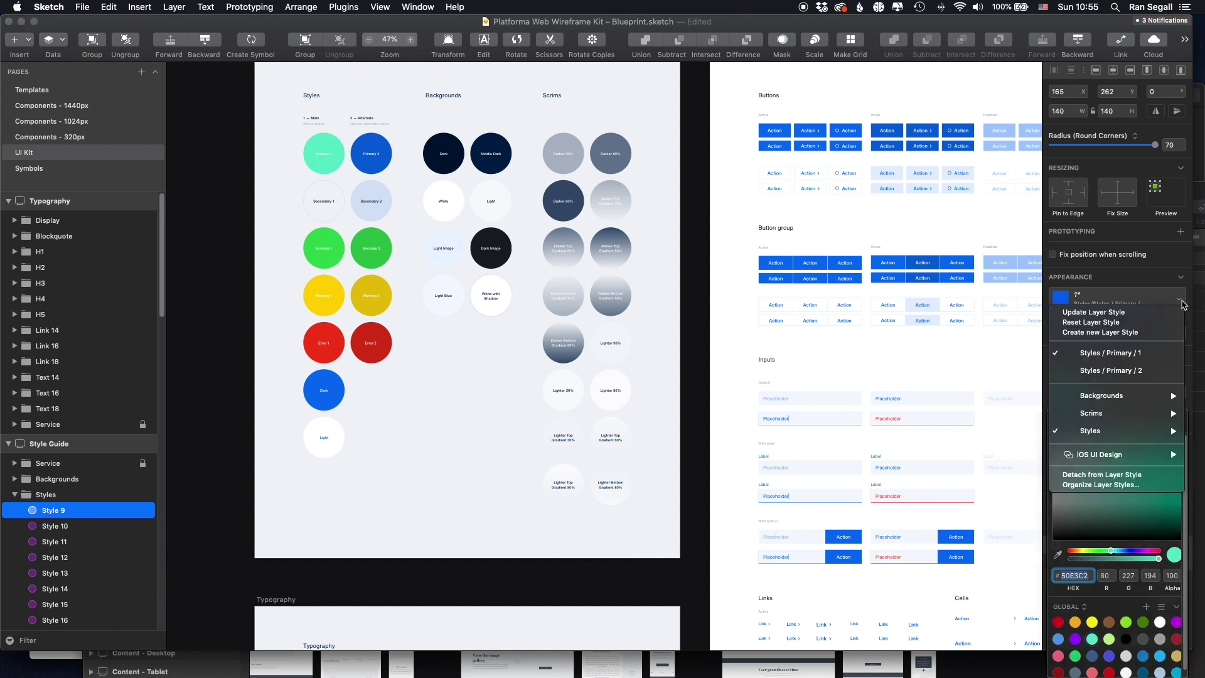
left_click(1124, 312)
left_click(19, 89)
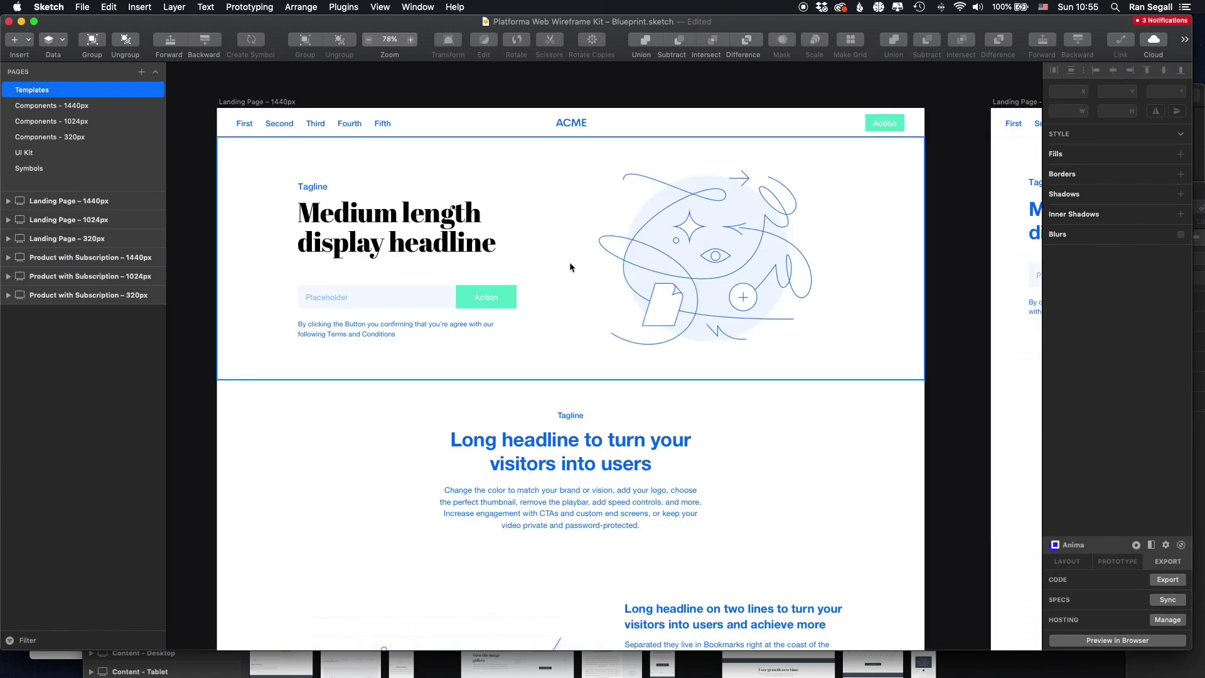
key("super+minus")
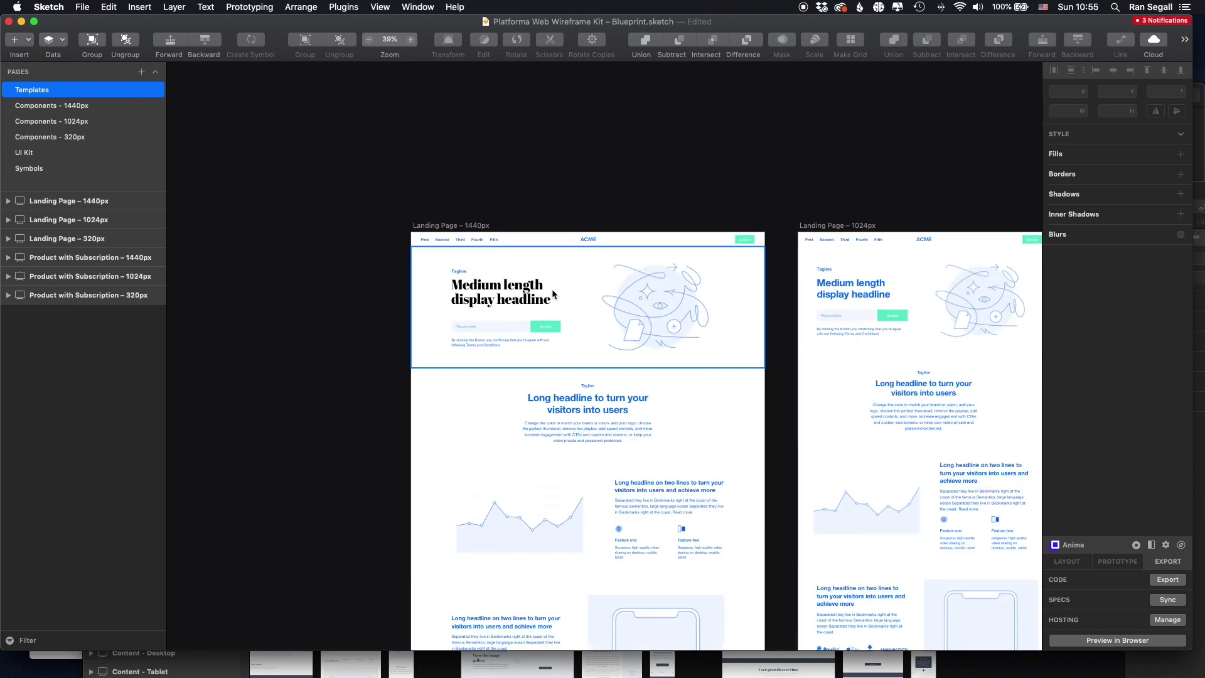
Step: Scroll across the Components - 1440px artboards
scroll(466, 290, "right", 3)
scroll(465, 290, "down", 1)
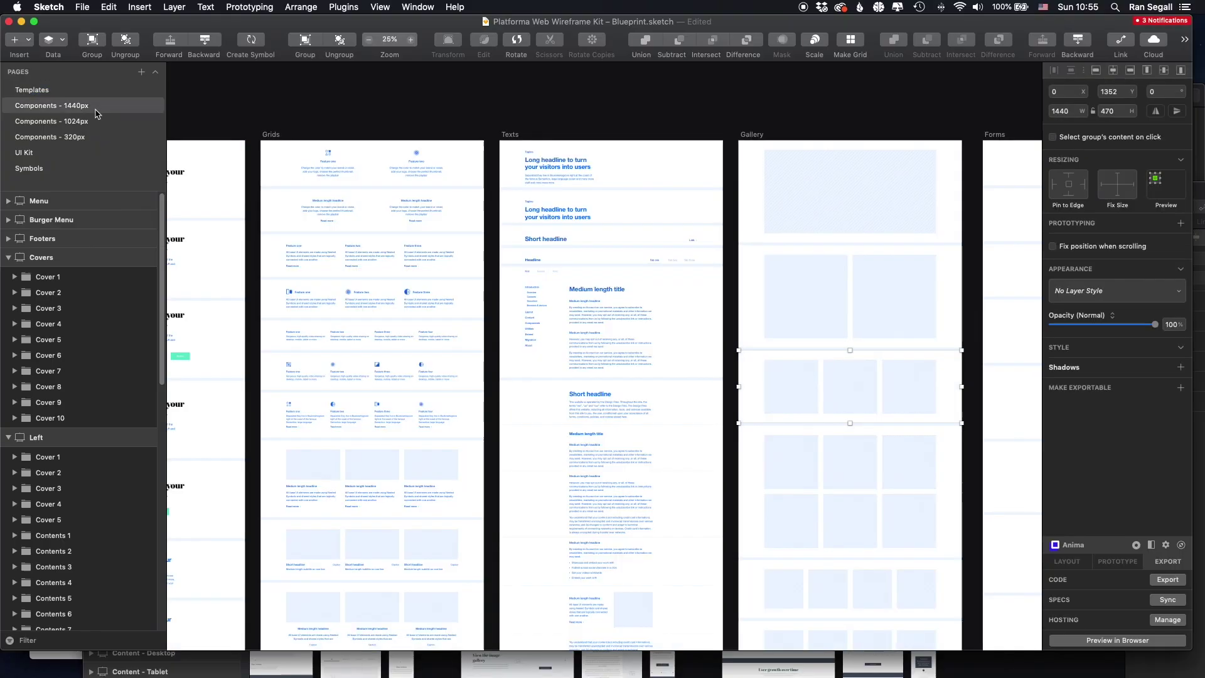
scroll(437, 220, "left", 5)
scroll(438, 220, "left", 10)
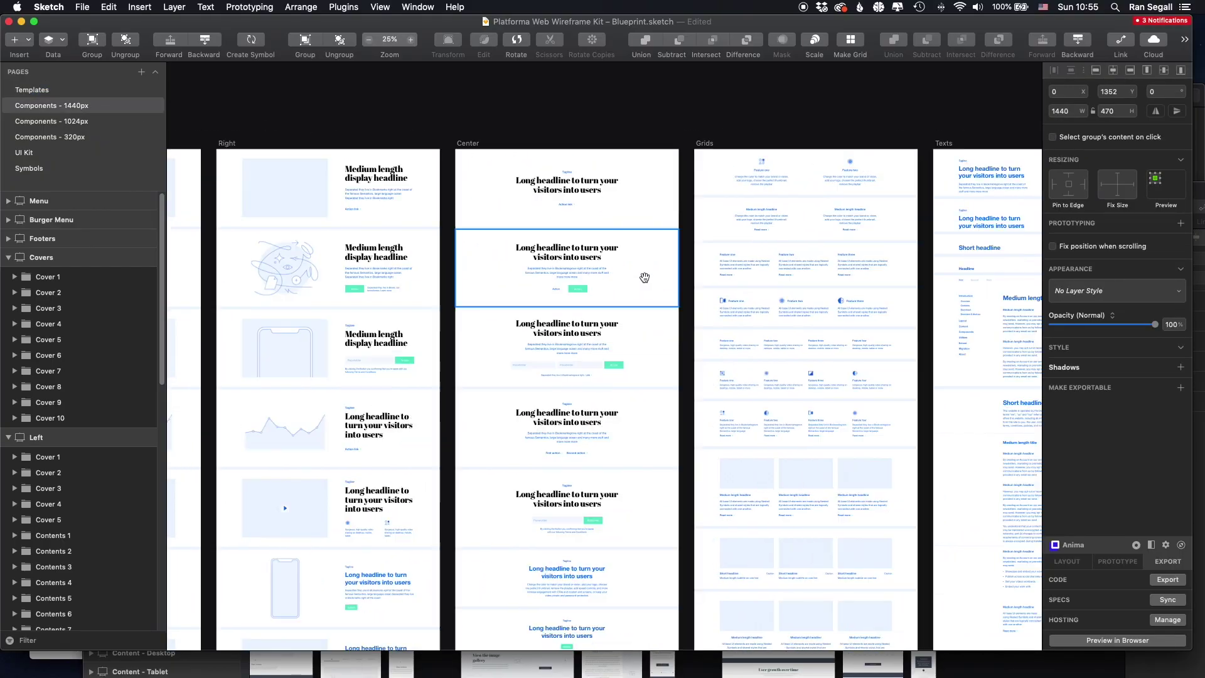
scroll(355, 248, "left", 5)
scroll(354, 248, "up", 2)
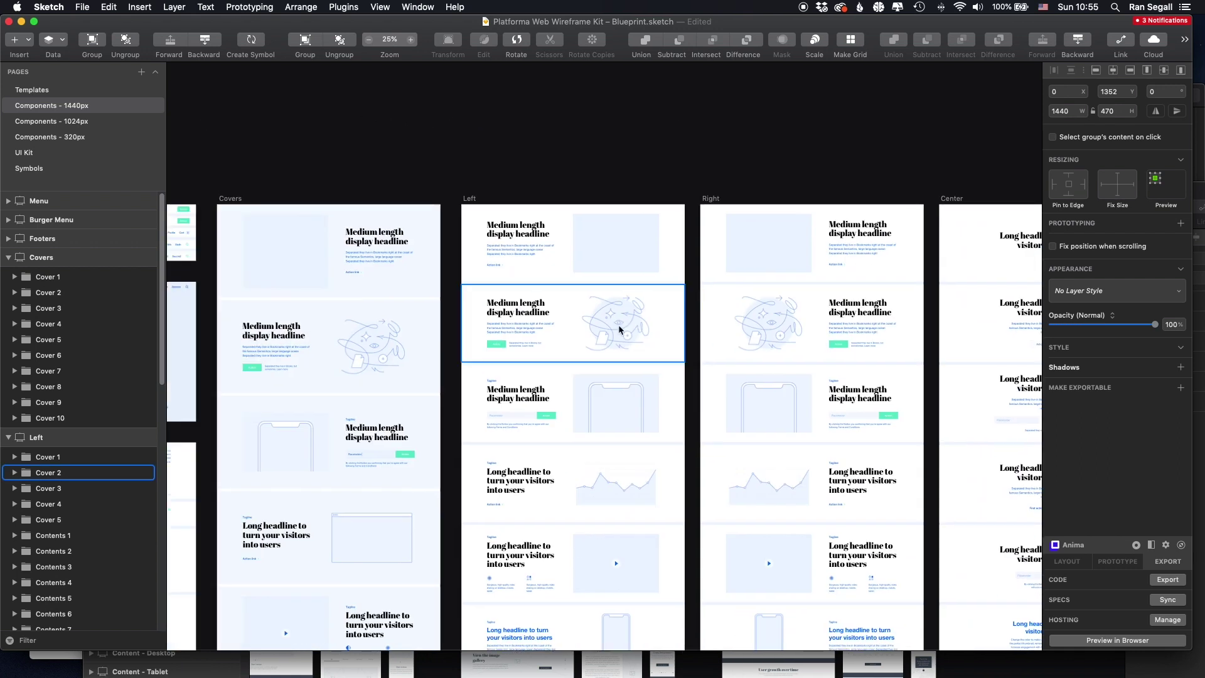
Step: Select the Blueprint kit file in Finder and switch back to Sketch
key("super+Tab")
left_click(633, 333)
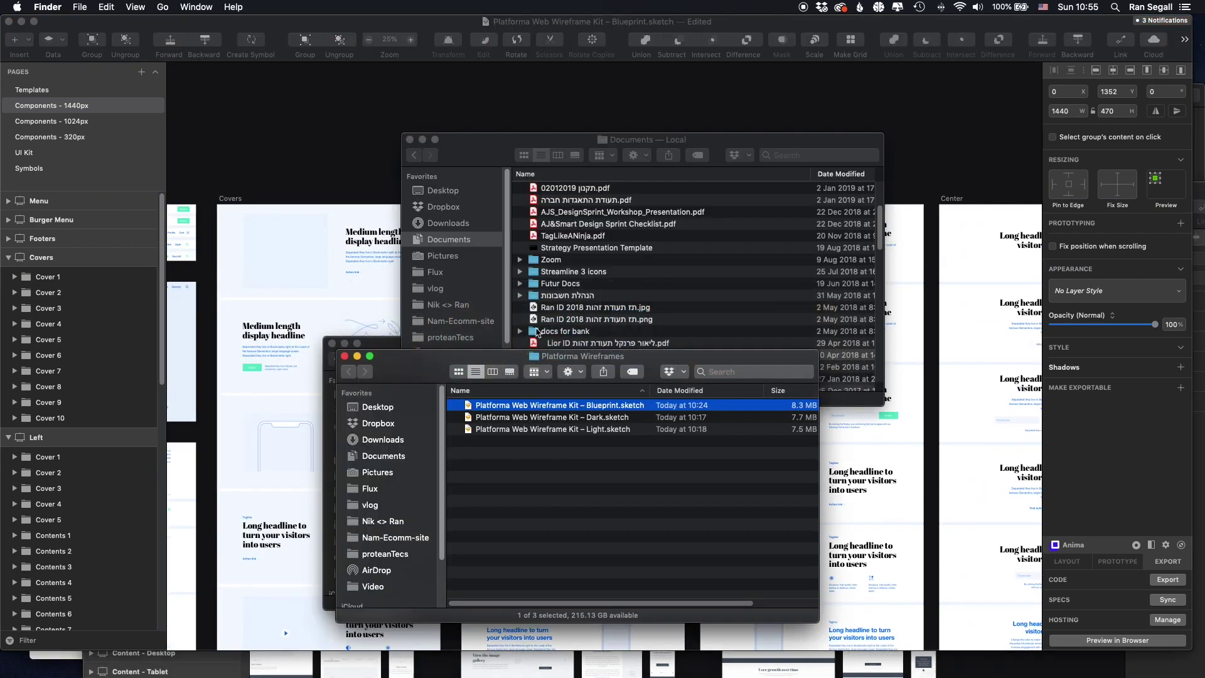
left_click(601, 409)
key("super+Tab")
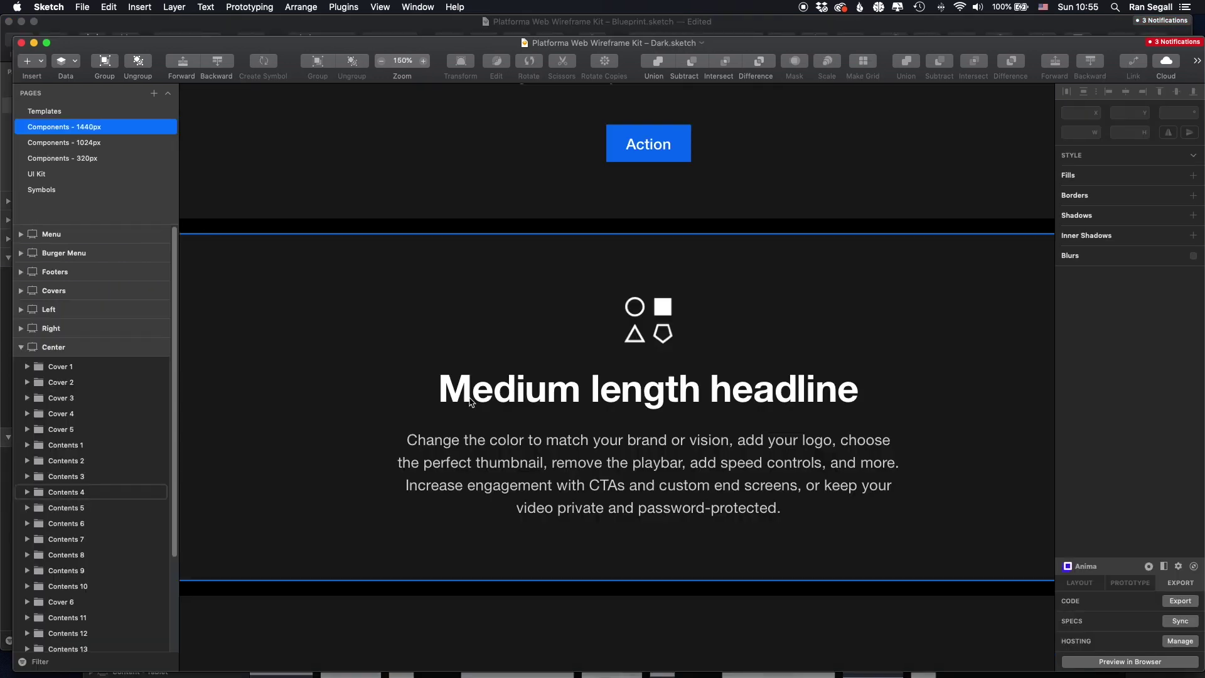
key("super+minus")
key("super+minus")
key("super+minus")
scroll(633, 370, "up", 5)
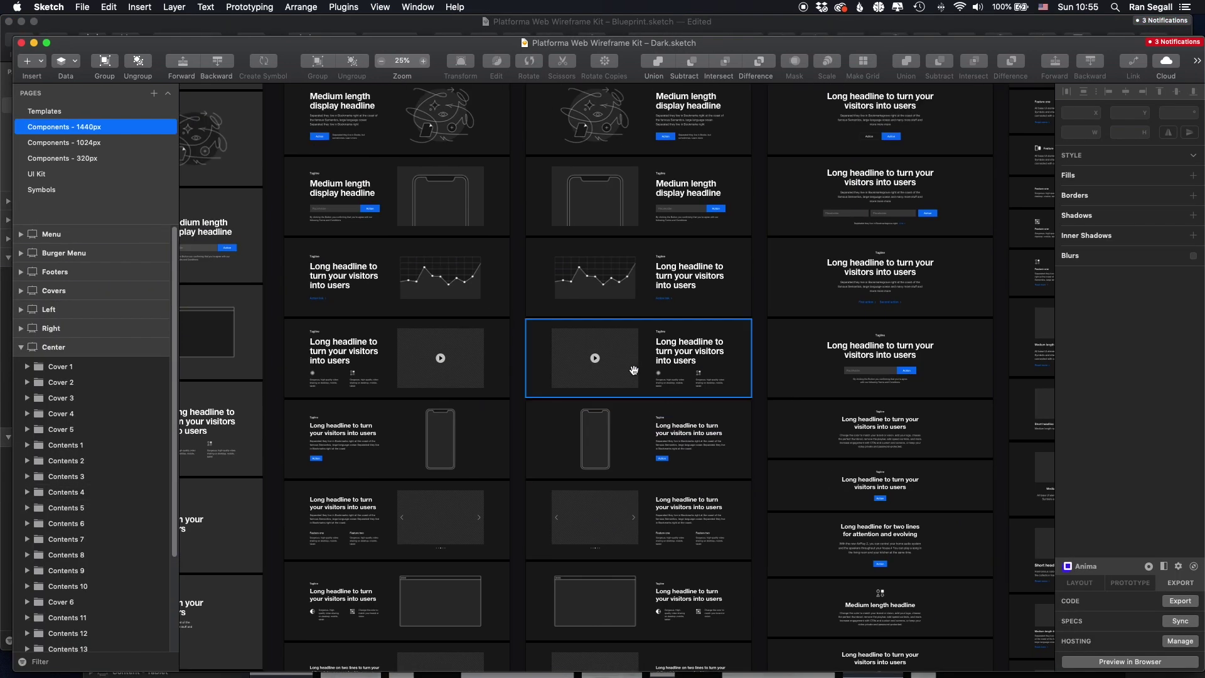
scroll(634, 370, "up", 10)
scroll(633, 371, "left", 6)
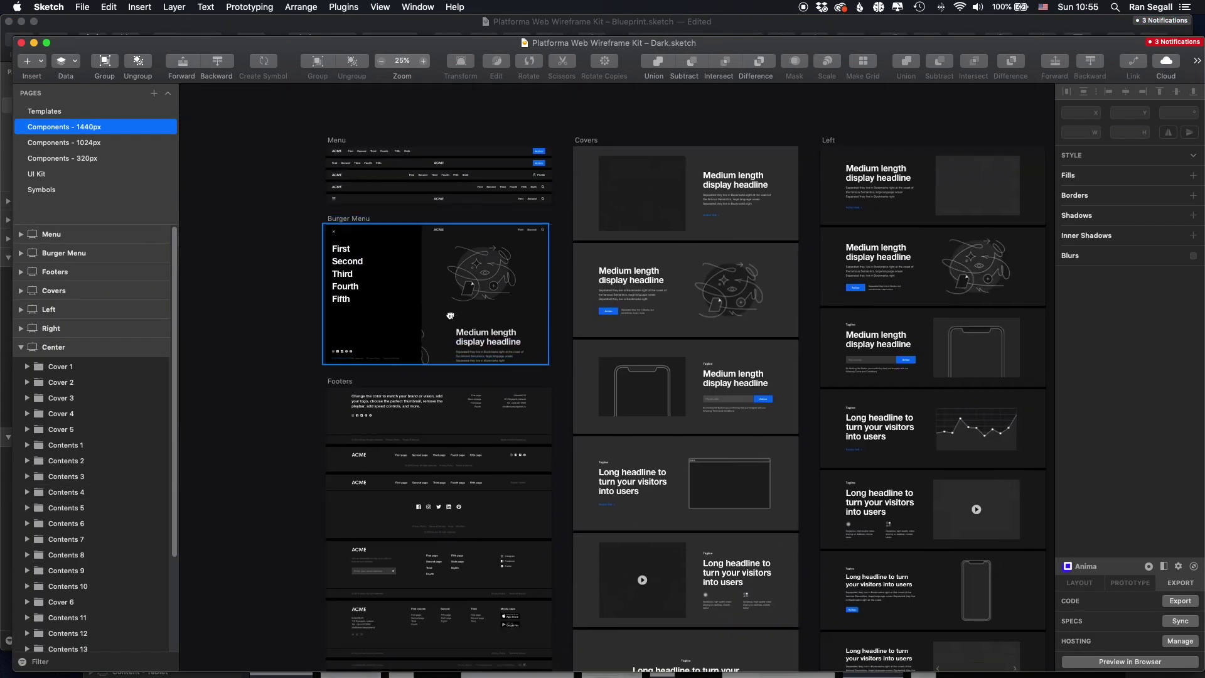
scroll(450, 316, "right", 1)
left_click(21, 43)
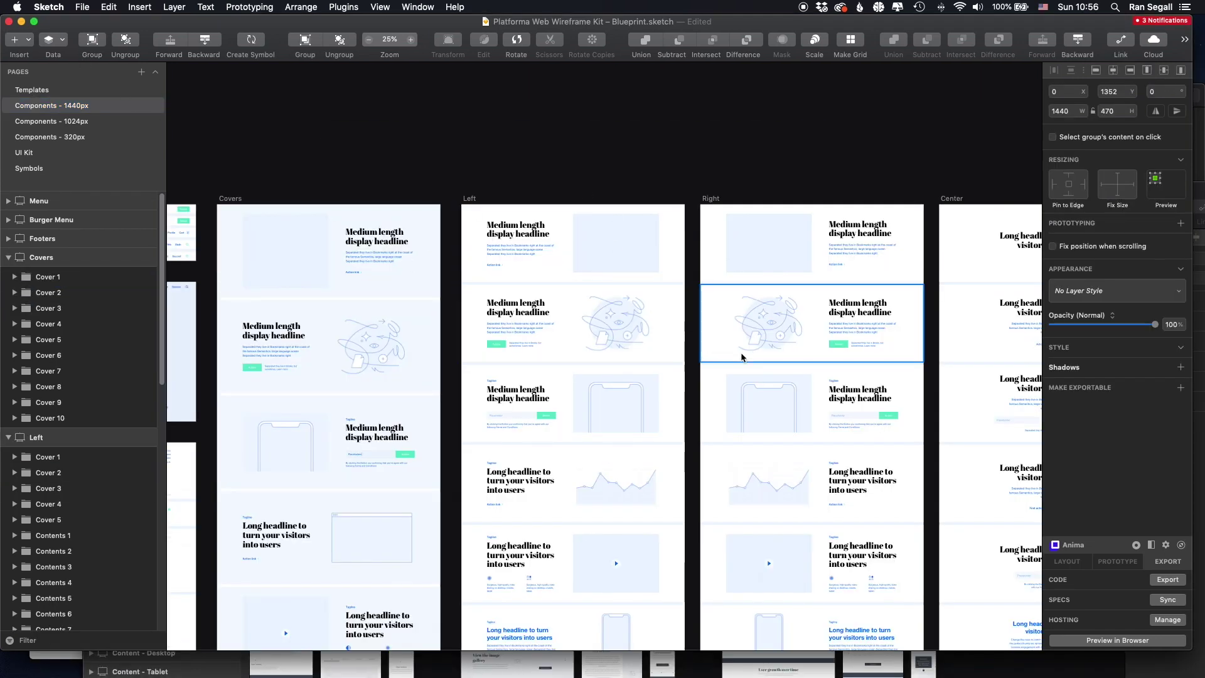
Step: Pan right on the UI Kit page and undo three times to restore the blue Primary style
scroll(552, 349, "right", 5)
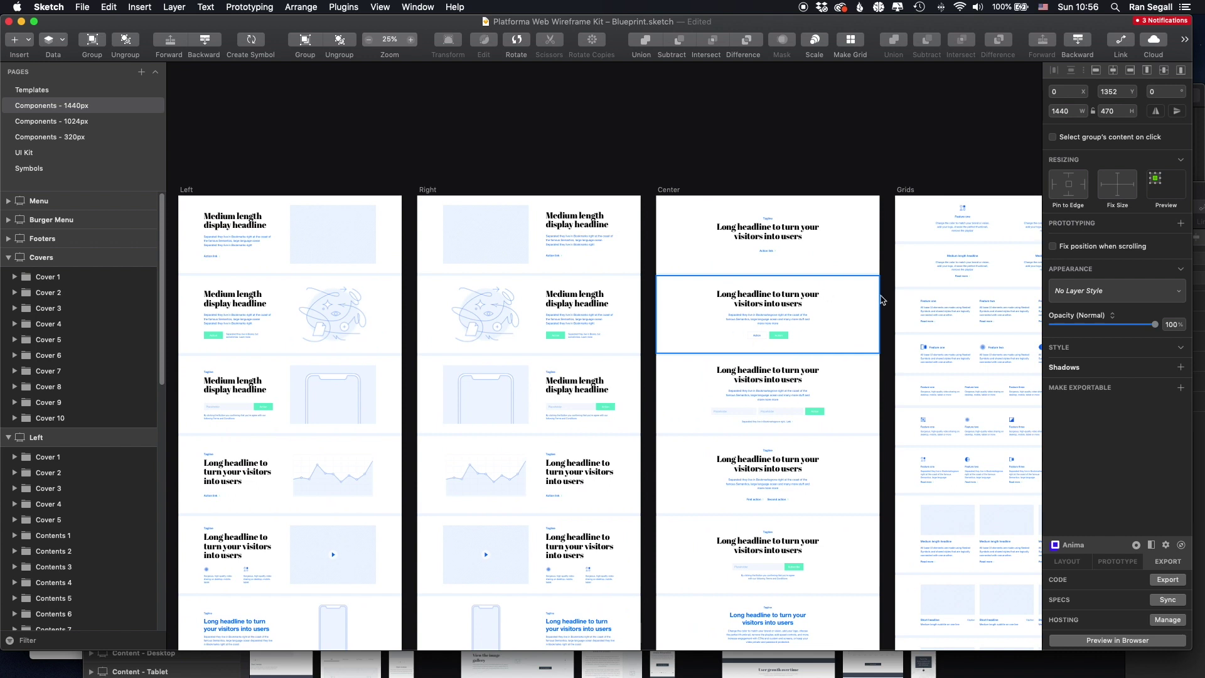
scroll(899, 314, "right", 3)
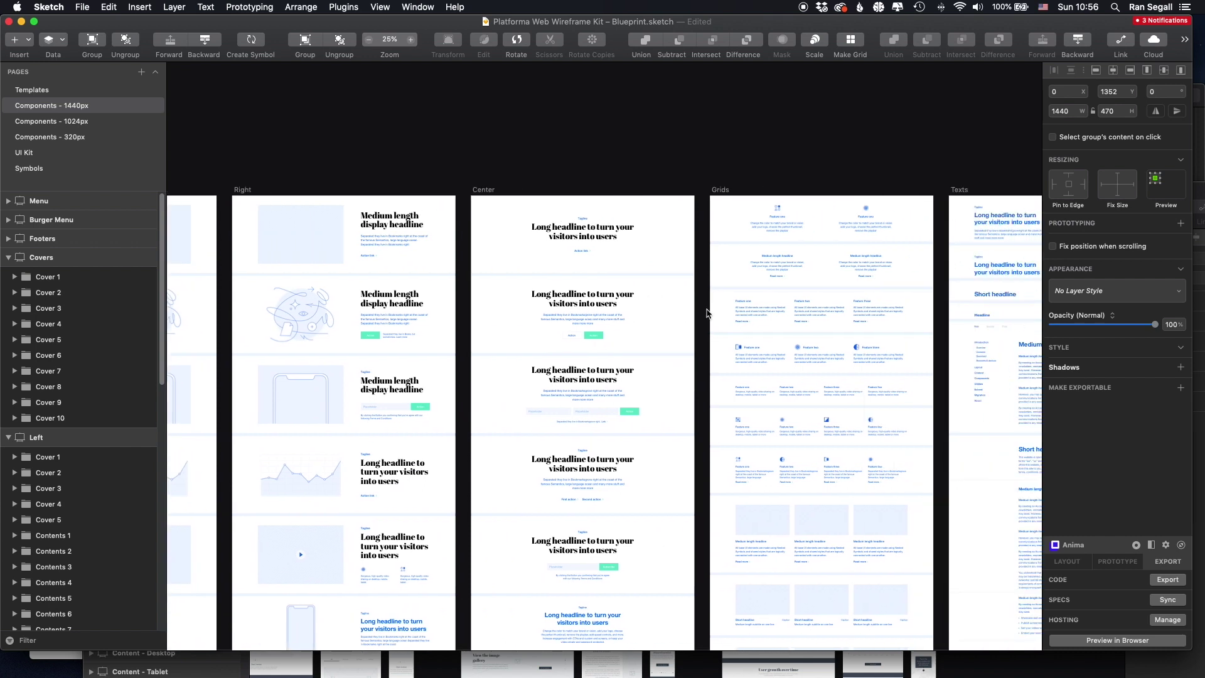
key("super+z")
key("super+z")
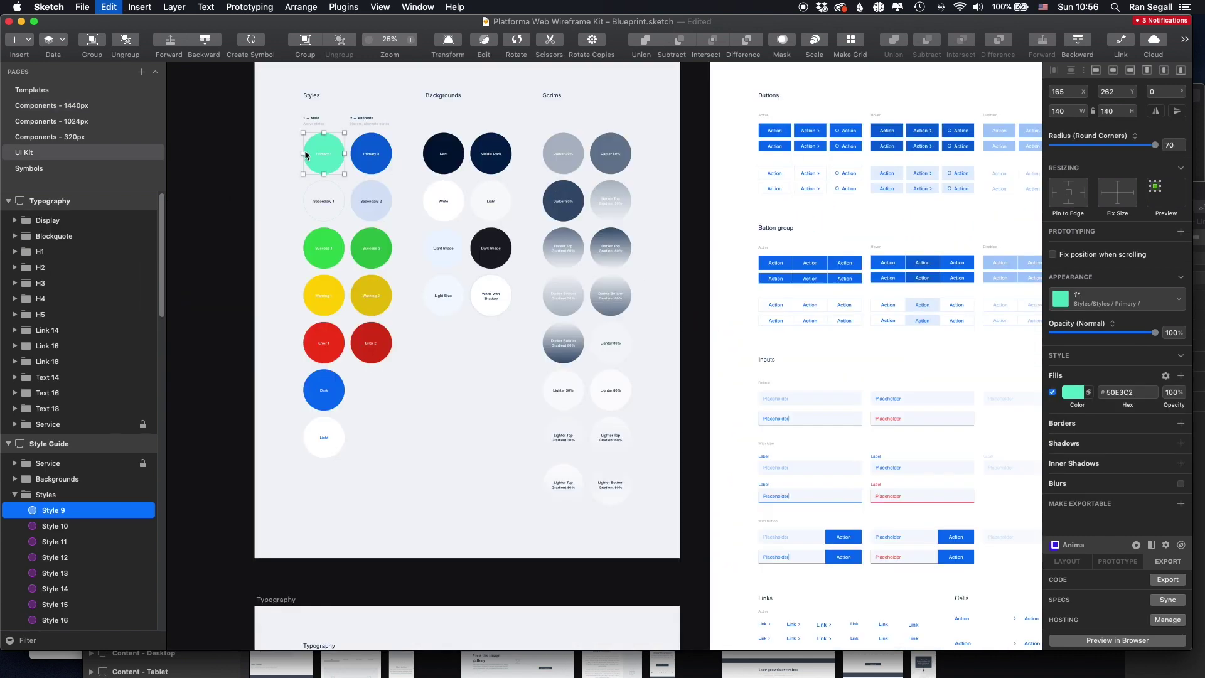
key("super+z")
key("super+z")
key("super+z")
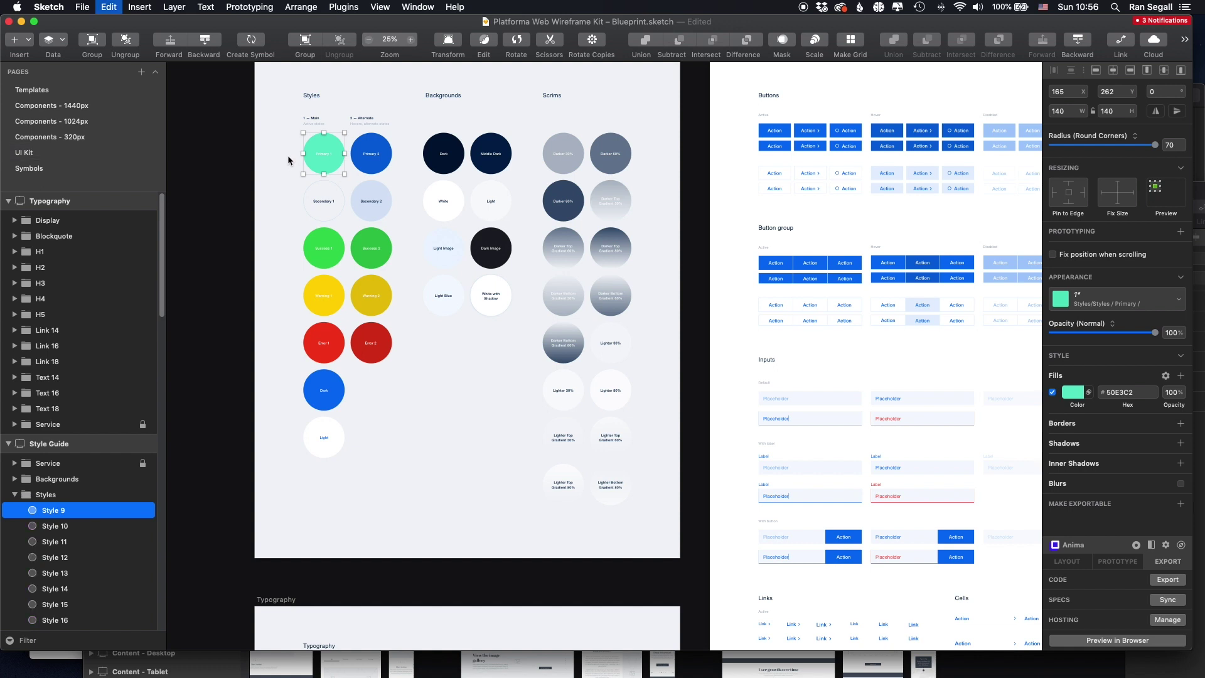
key("super+z")
key("super+z")
key("super+z")
key("super+z")
key("super+z")
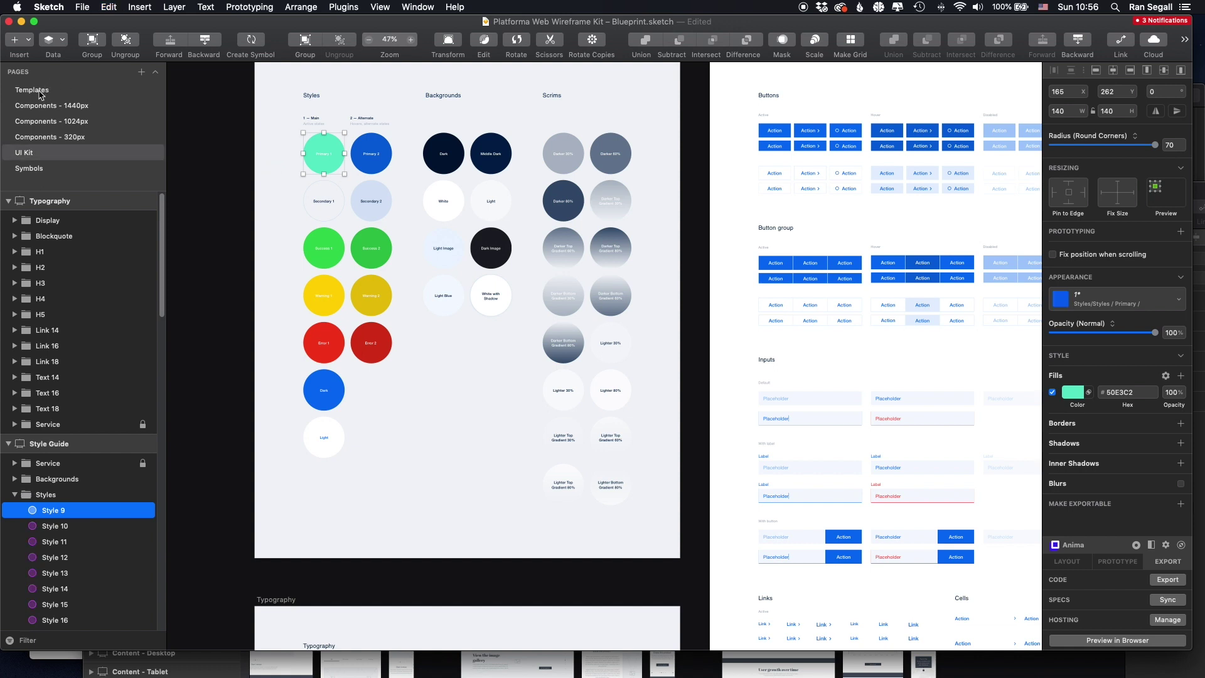
left_click(39, 92)
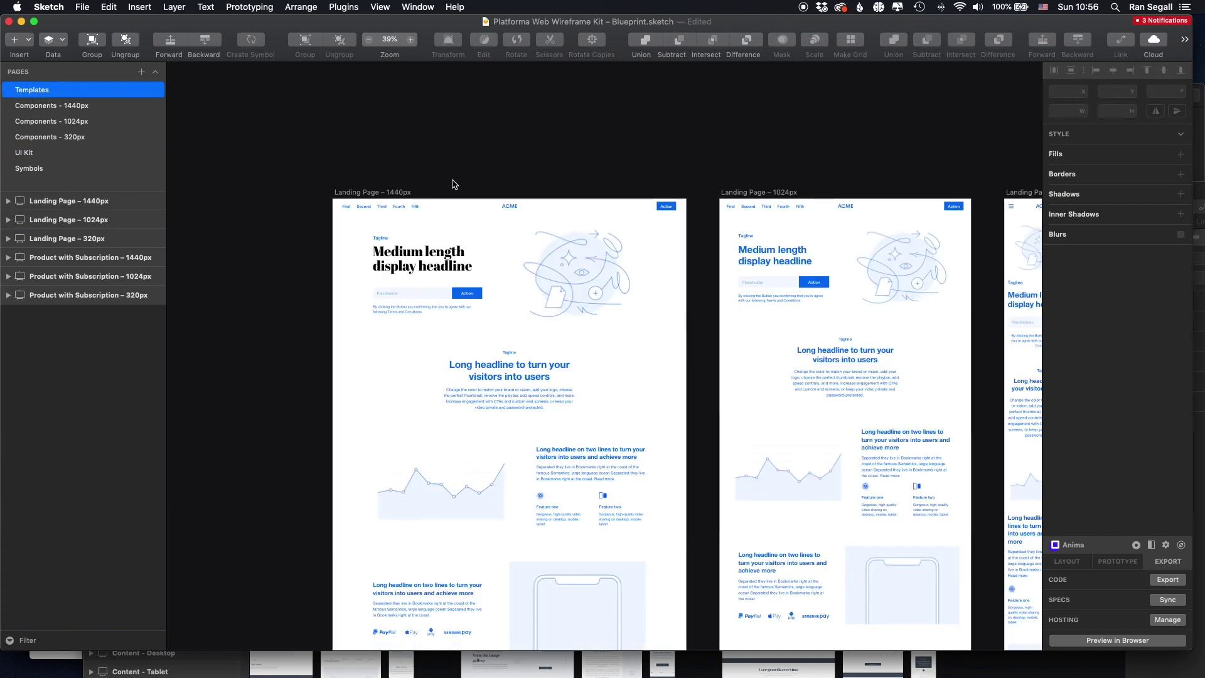
scroll(856, 417, "right", 15)
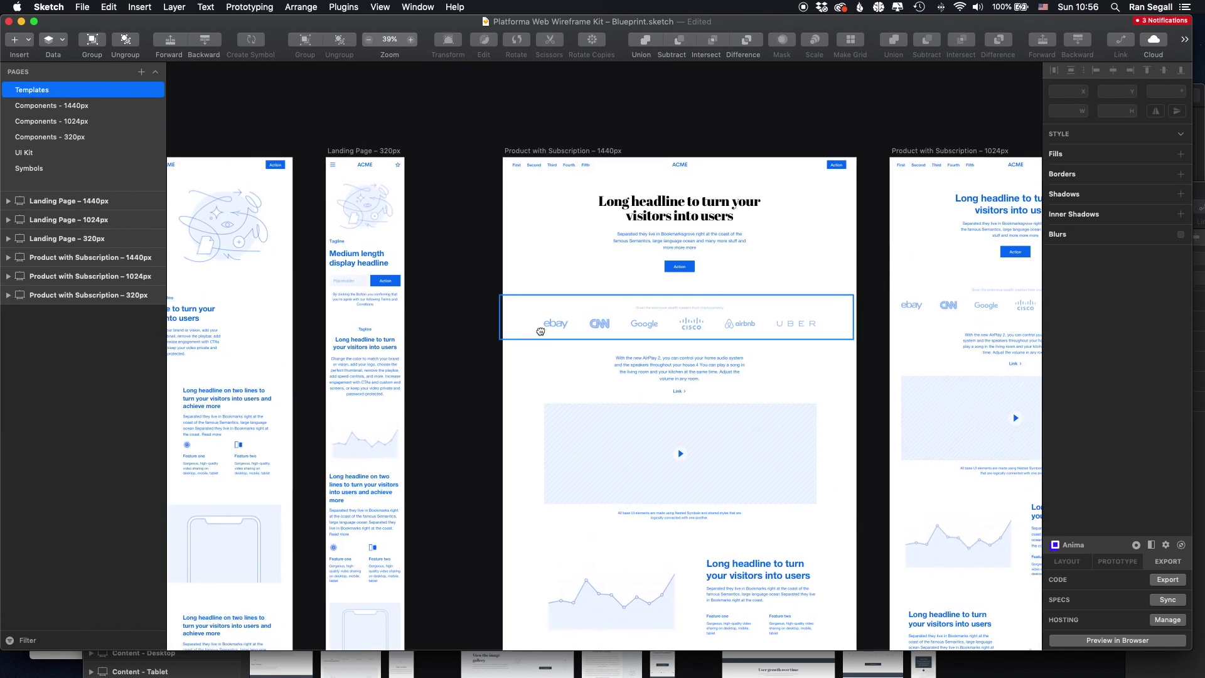
scroll(789, 251, "left", 4)
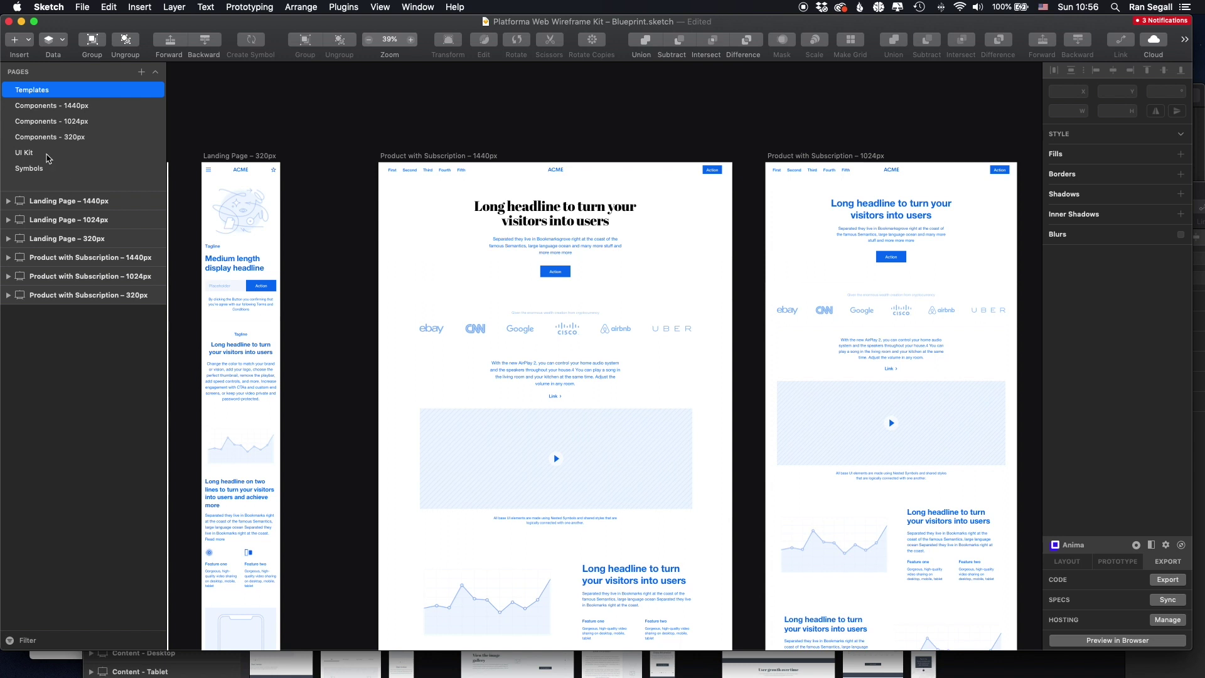
left_click(48, 156)
key("super+minus")
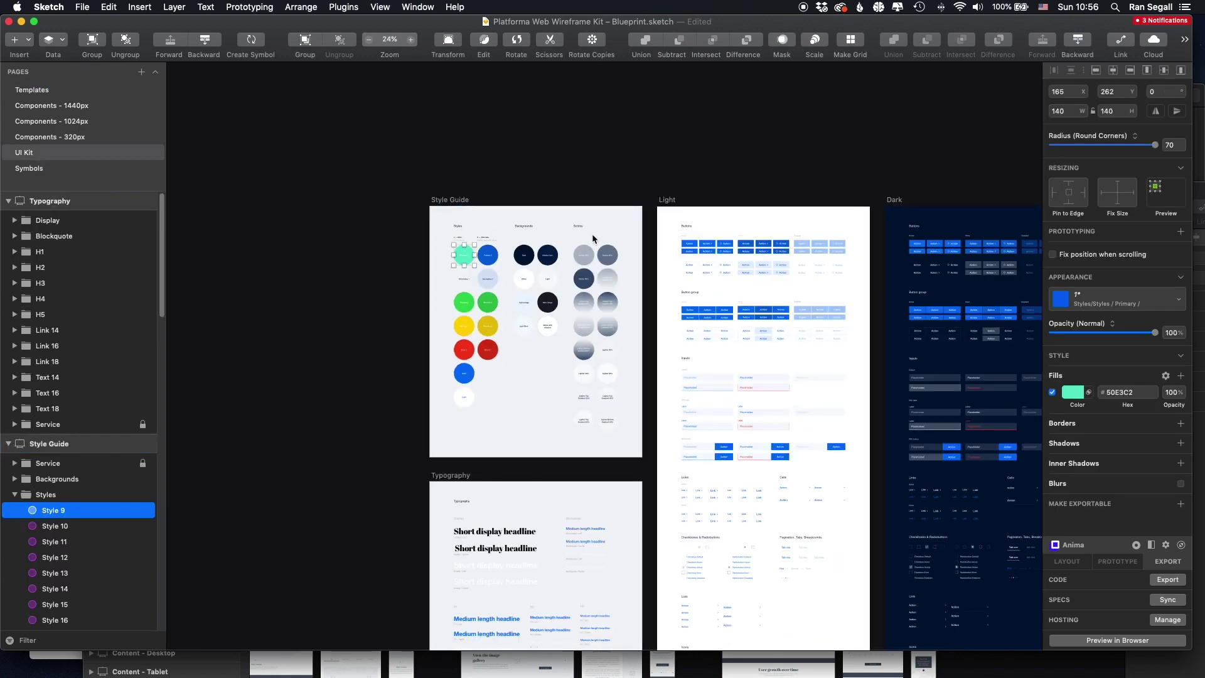
scroll(593, 234, "up", 10)
left_click_drag(474, 154, 391, 408)
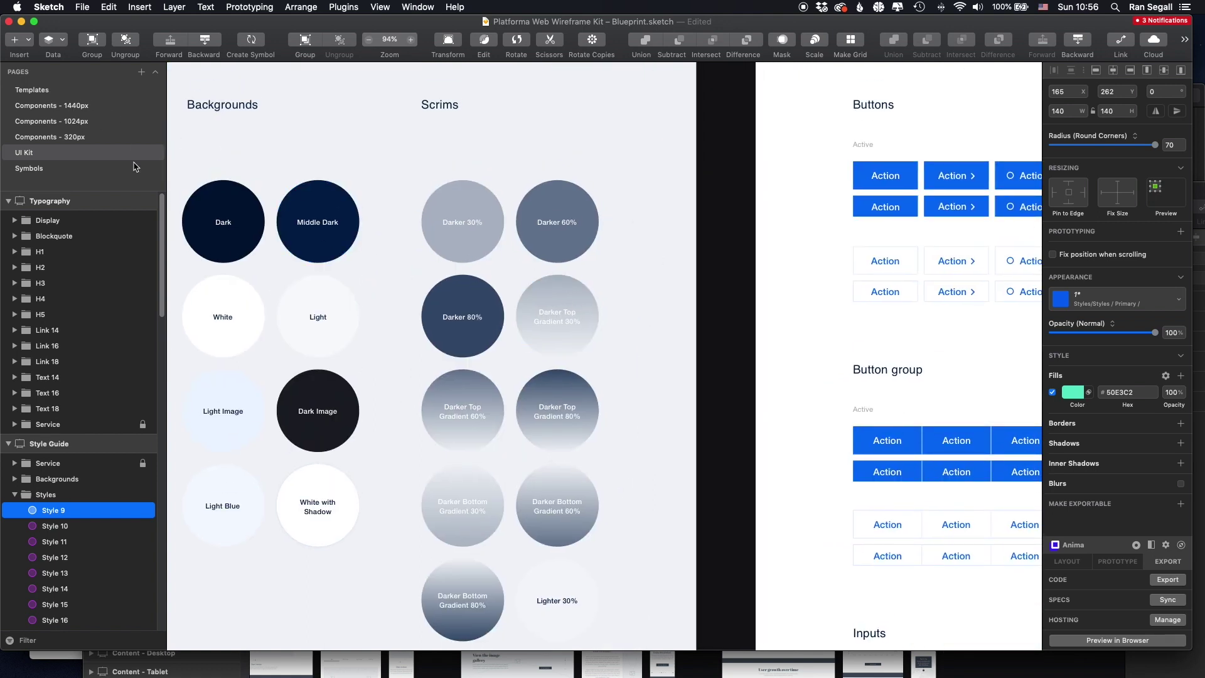
Step: On Templates, draw a rectangle over the hero and apply the Darker Gradient ↓ 30% style
left_click(82, 91)
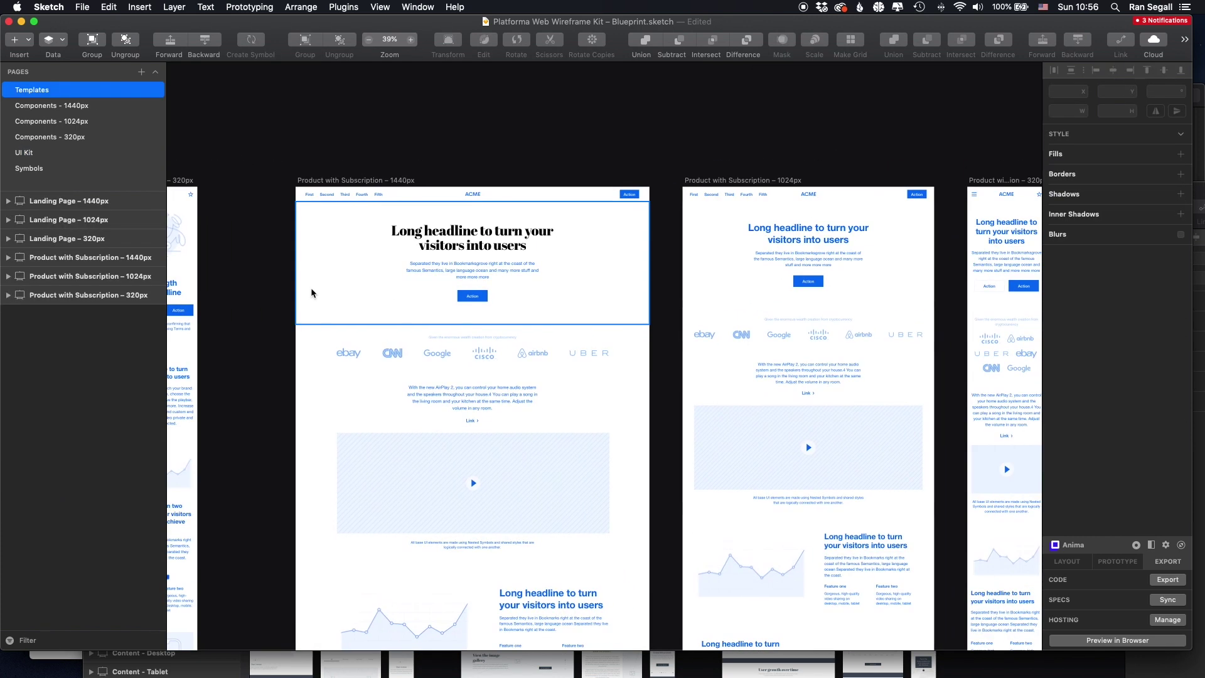
scroll(312, 293, "up", 5)
scroll(310, 295, "left", 5)
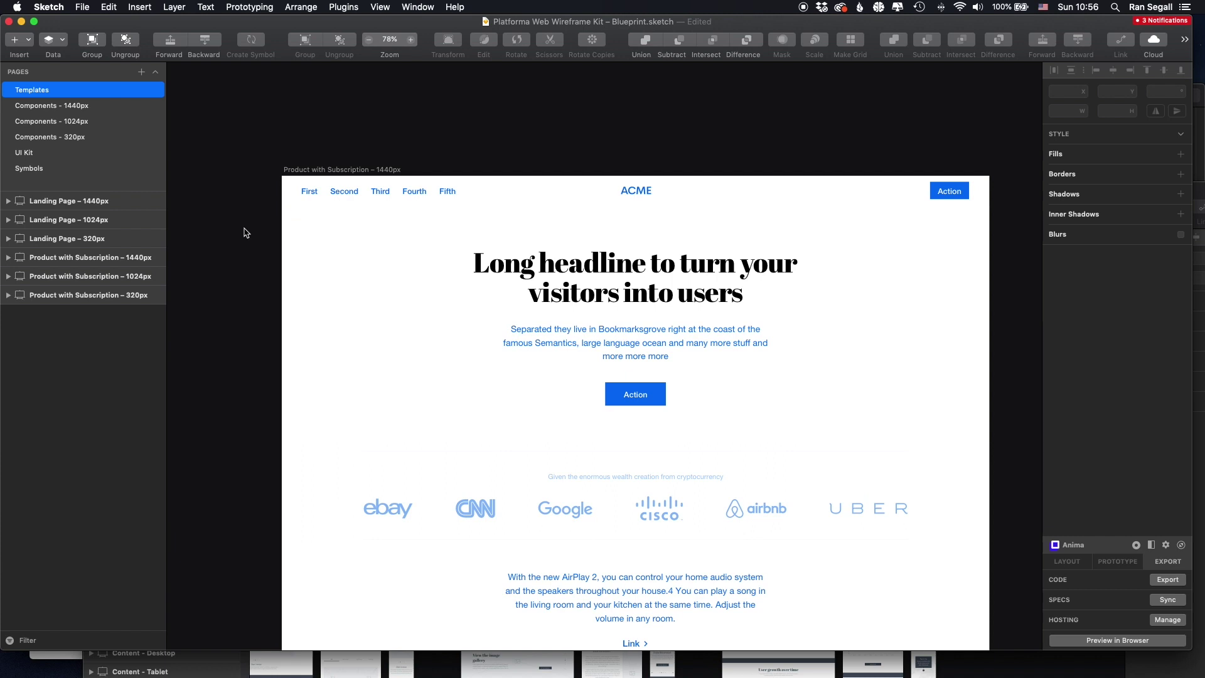
mouse_move(278, 214)
left_mouse_down()
mouse_move(996, 444)
mouse_move(997, 455)
left_mouse_up()
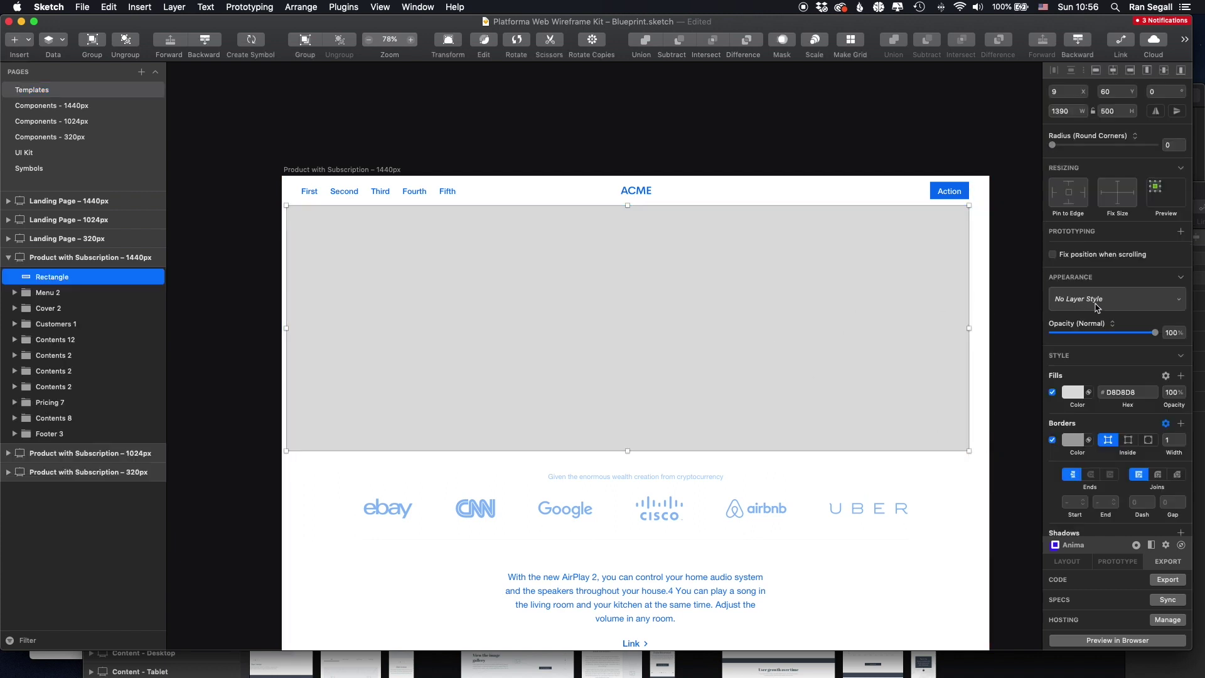
left_click(1097, 307)
mouse_move(1103, 336)
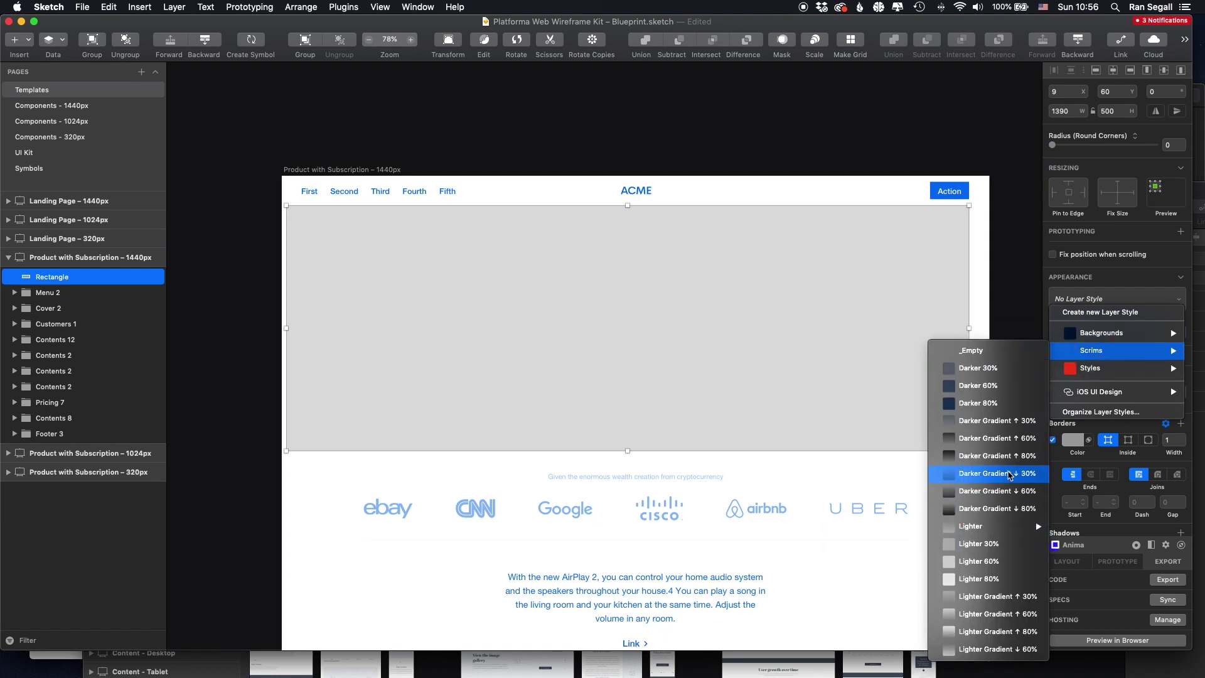
left_click(1010, 474)
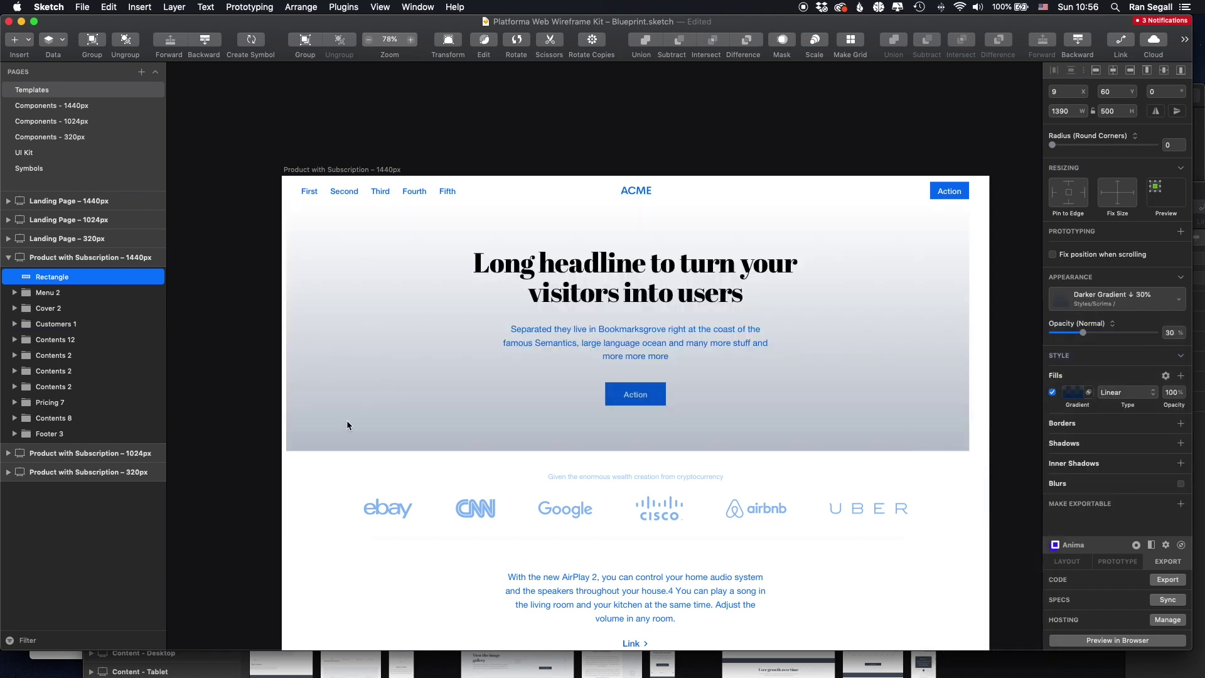
Step: Stretch the scrim rectangle to span the hero's full width, edge to edge
mouse_move(347, 425)
left_mouse_down()
mouse_move(350, 408)
mouse_move(349, 424)
left_mouse_up()
left_click_drag(973, 327, 990, 328)
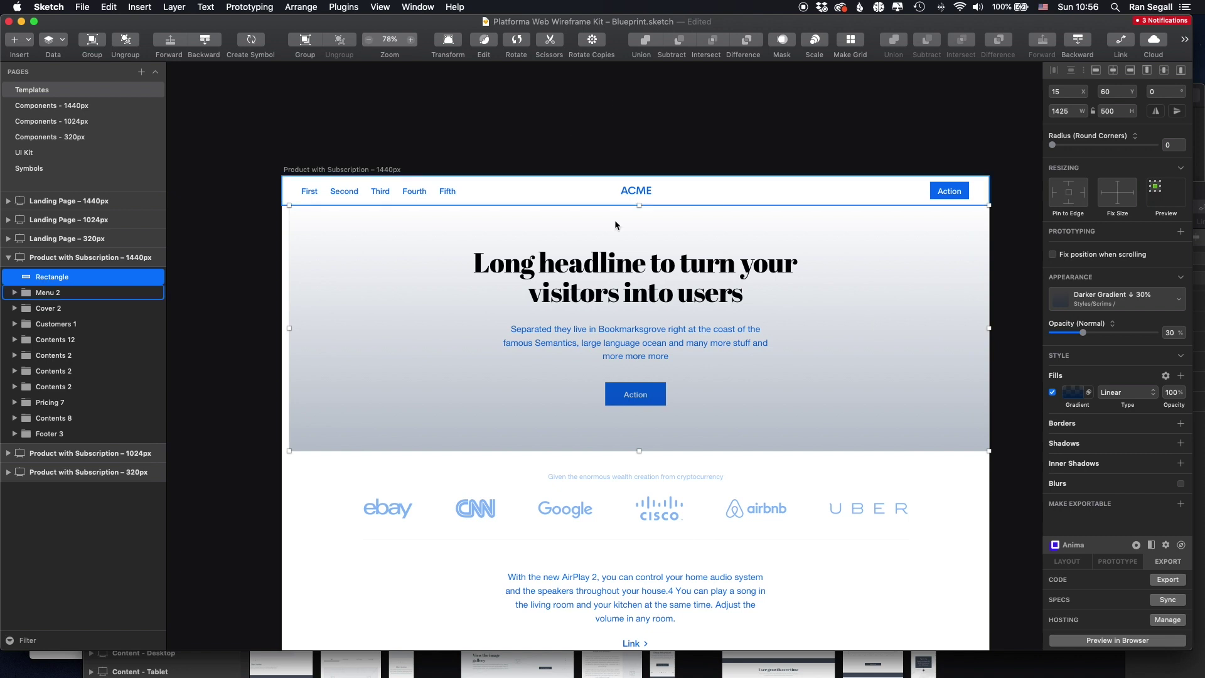
left_click_drag(289, 327, 278, 327)
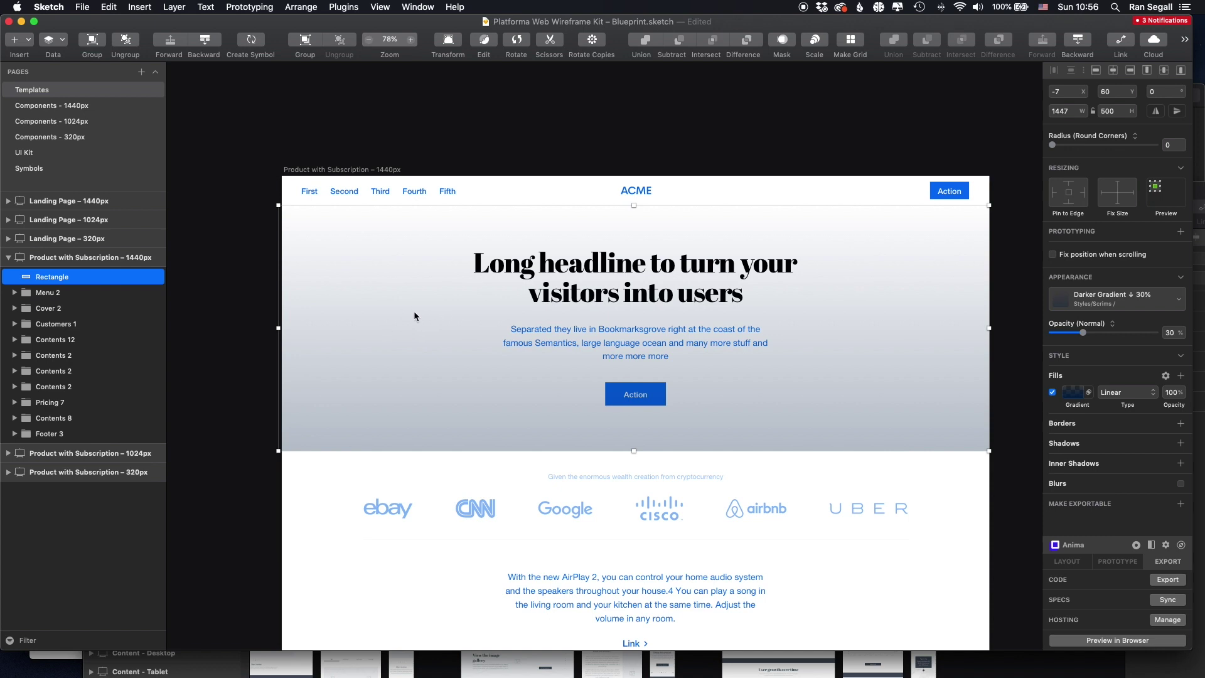
Step: Zoom out to view all UI Kit artboards, then switch to the browser
key("super+minus")
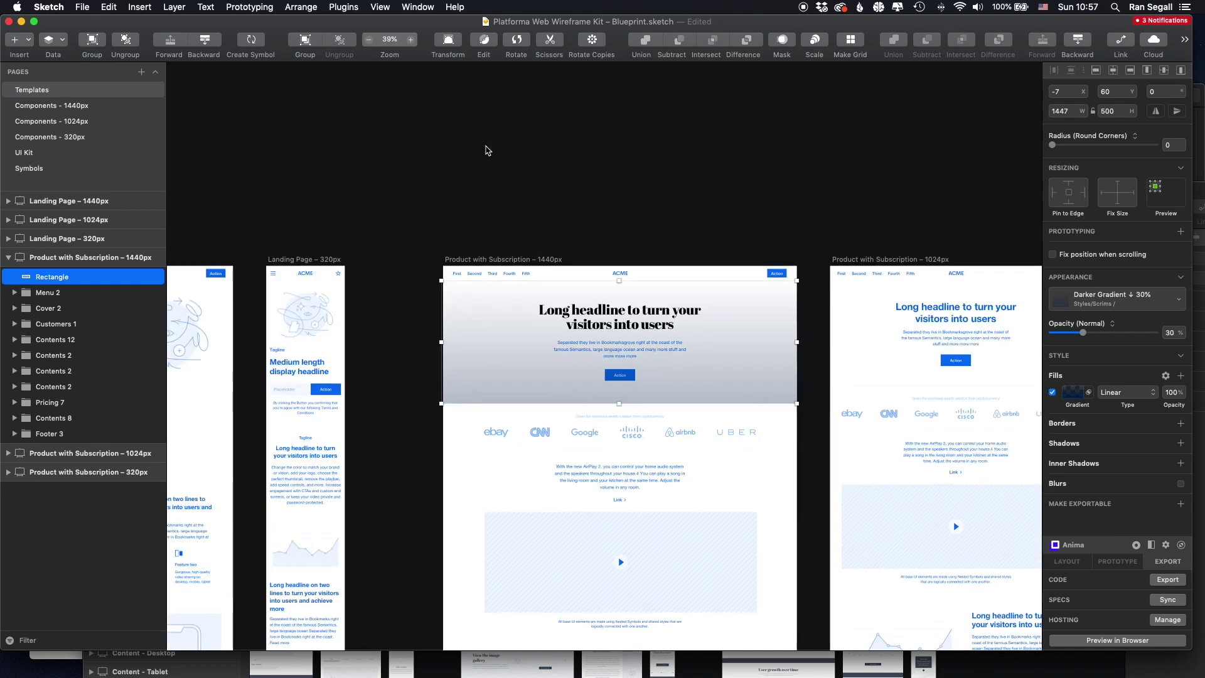
left_click(57, 154)
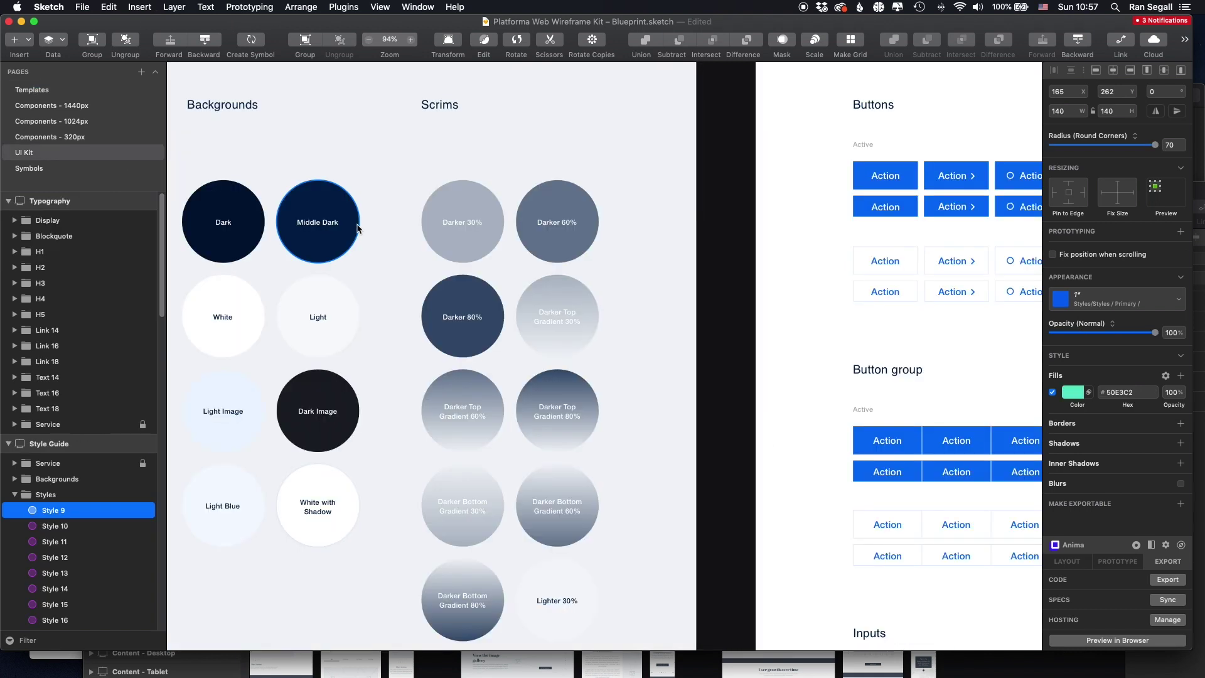
key("super+0")
key("super+minus")
key("super+minus")
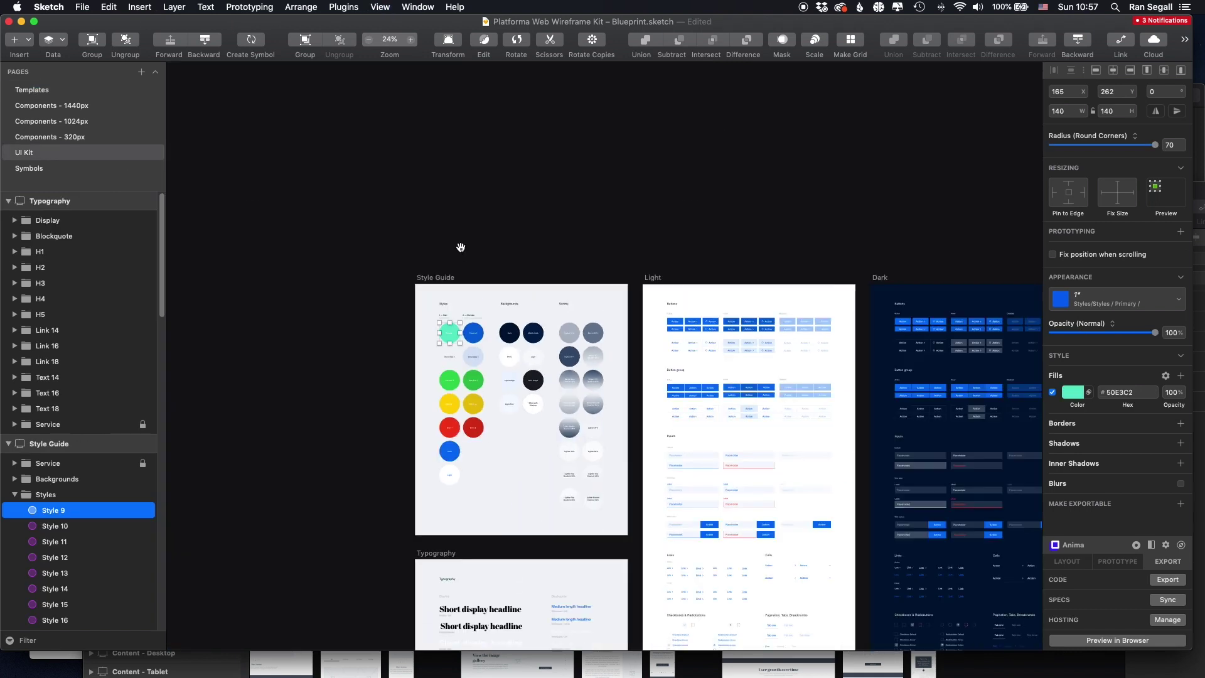
key("super+Tab")
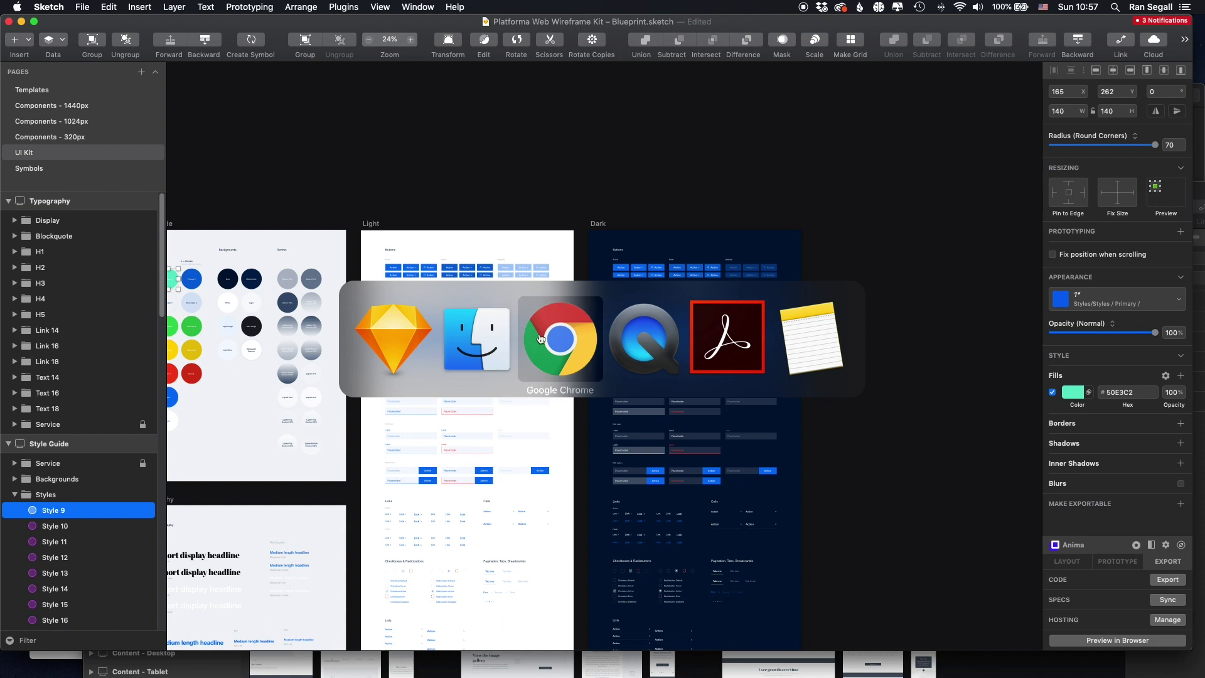
Step: Scroll up and down through the Platforma pricing section
scroll(344, 288, "down", 15)
scroll(344, 285, "down", 3)
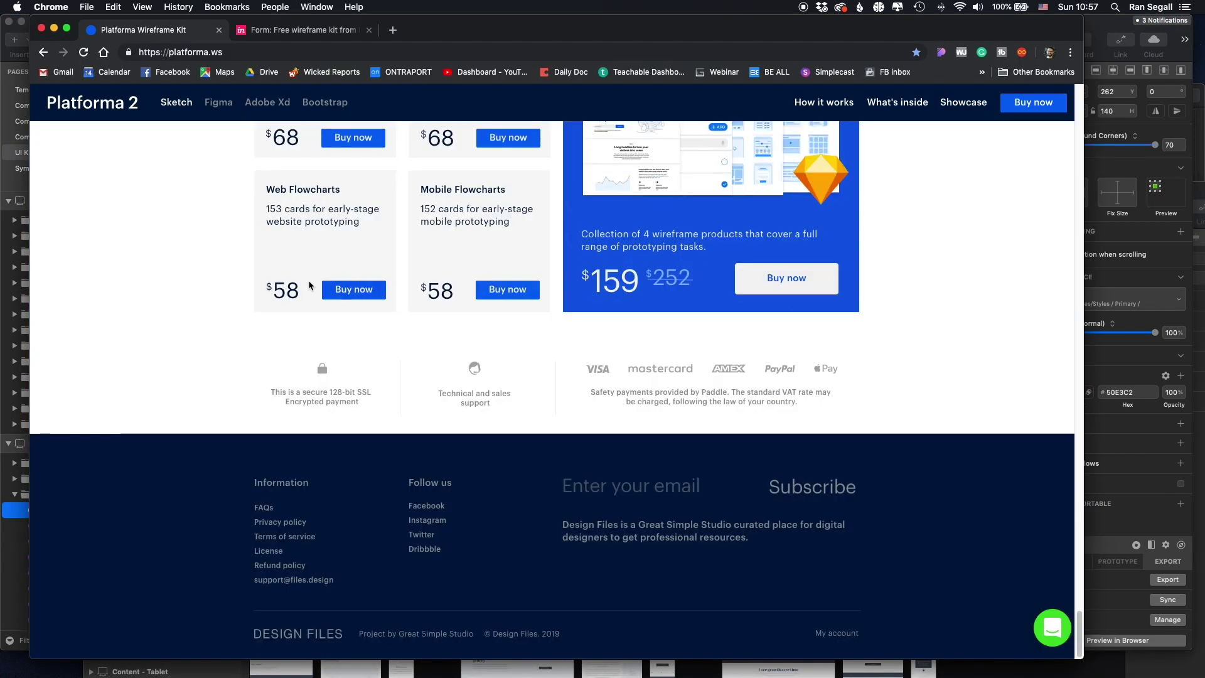
scroll(299, 274, "up", 8)
scroll(299, 274, "down", 8)
scroll(291, 281, "up", 1)
scroll(283, 264, "up", 2)
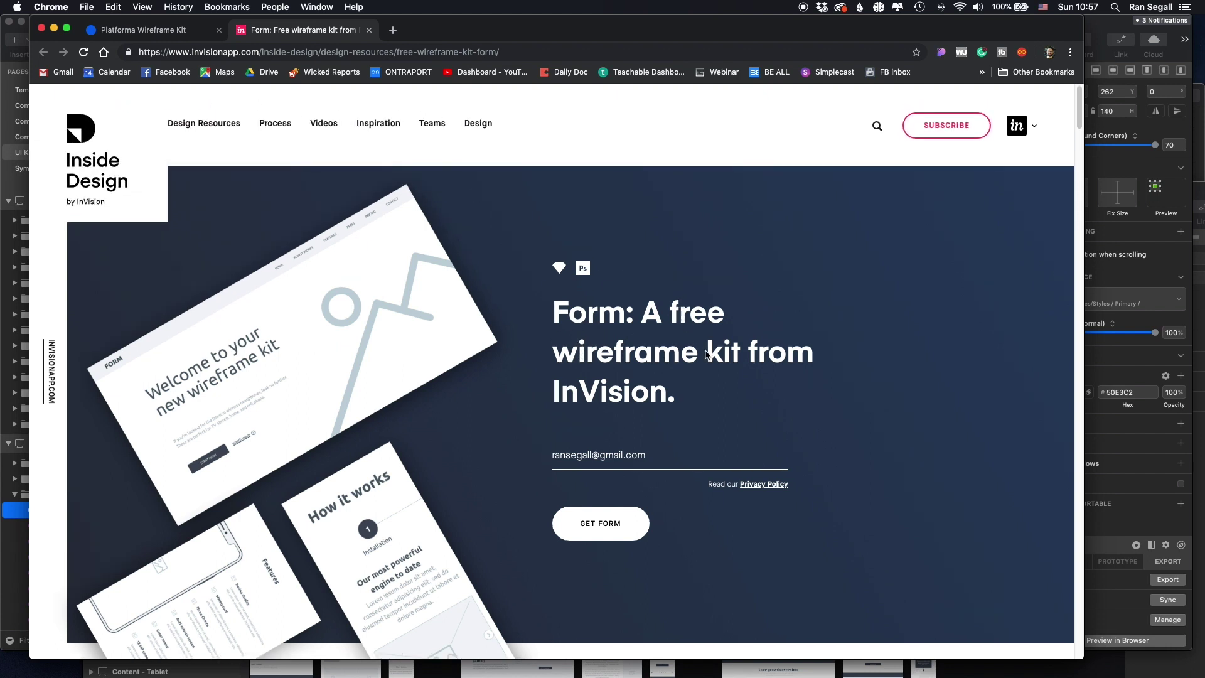
Step: Scroll the Form kit page, leaving the email field empty, then switch back to Sketch
scroll(643, 377, "down", 3)
left_click(617, 341)
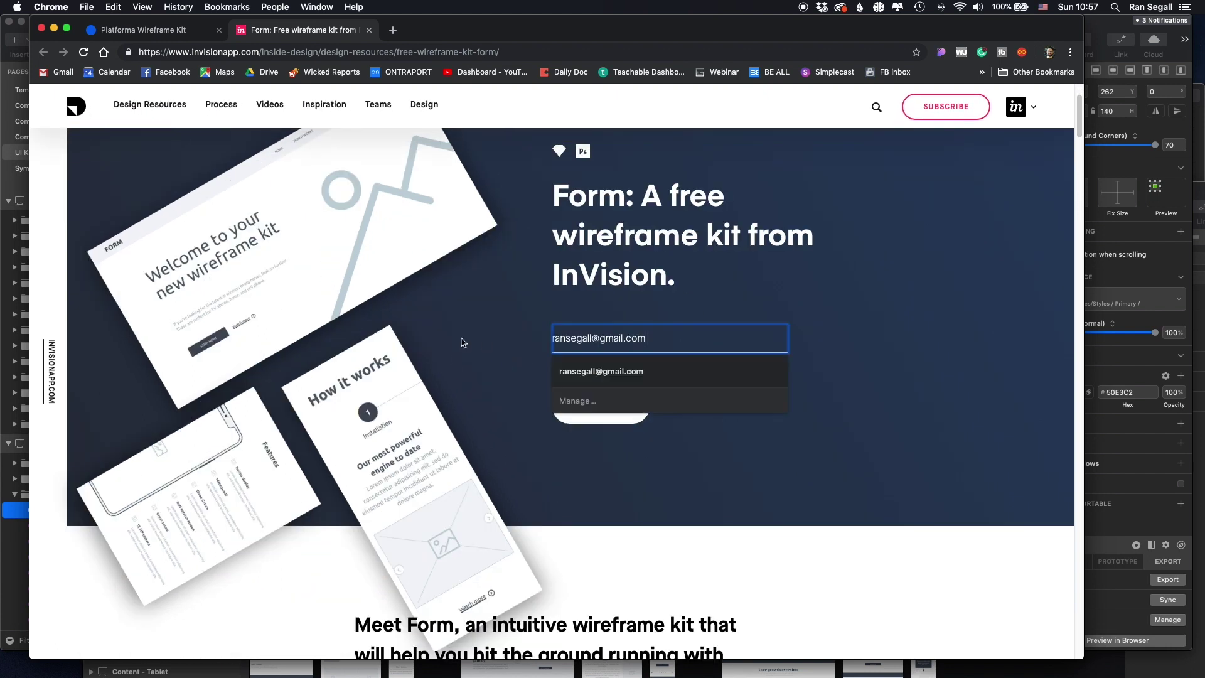
key("Escape")
scroll(441, 339, "down", 3)
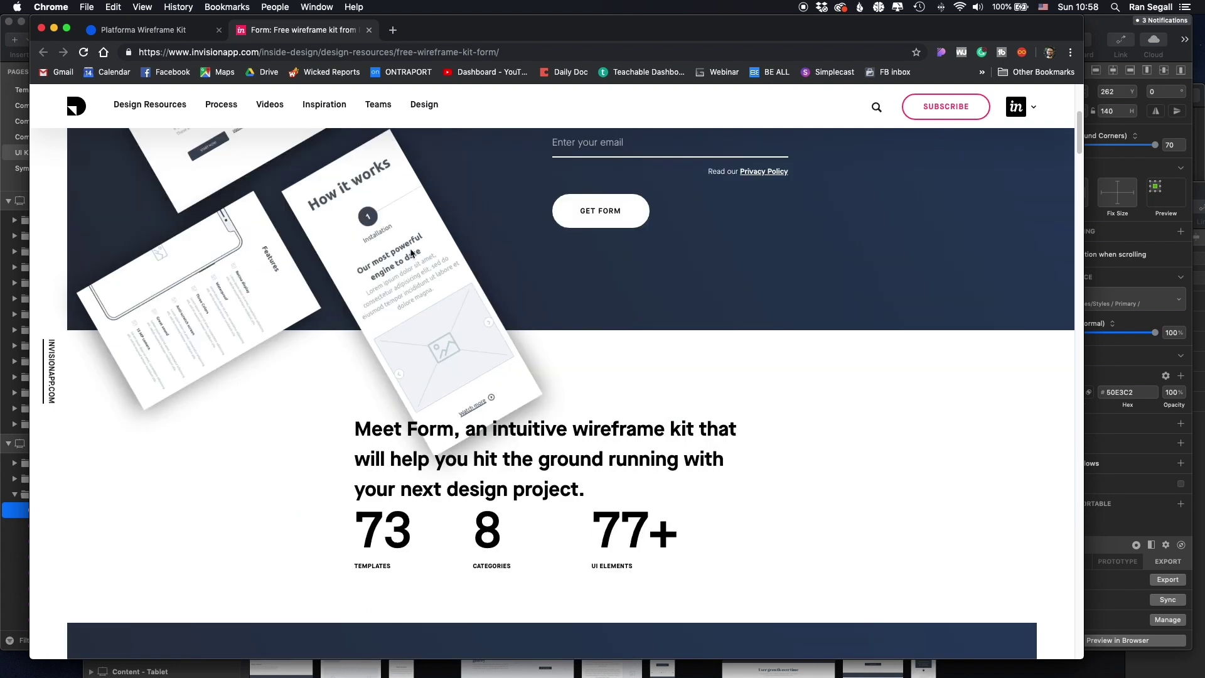
scroll(372, 398, "up", 5)
scroll(367, 399, "down", 10)
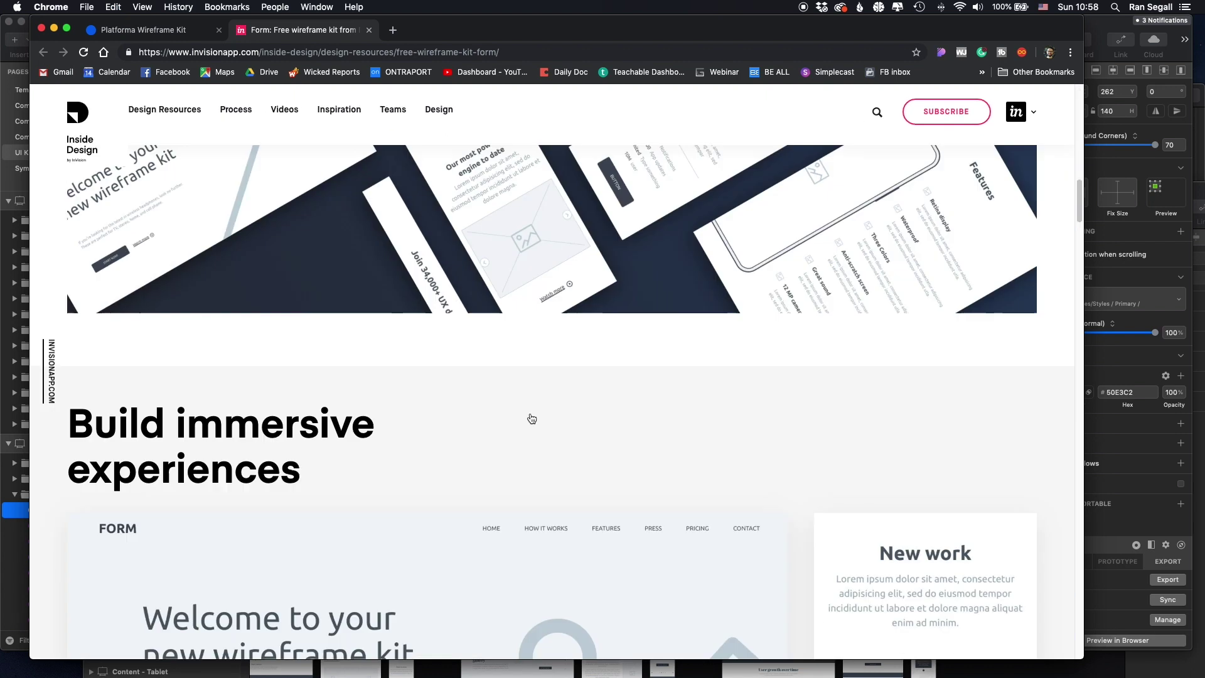
key("super+Tab")
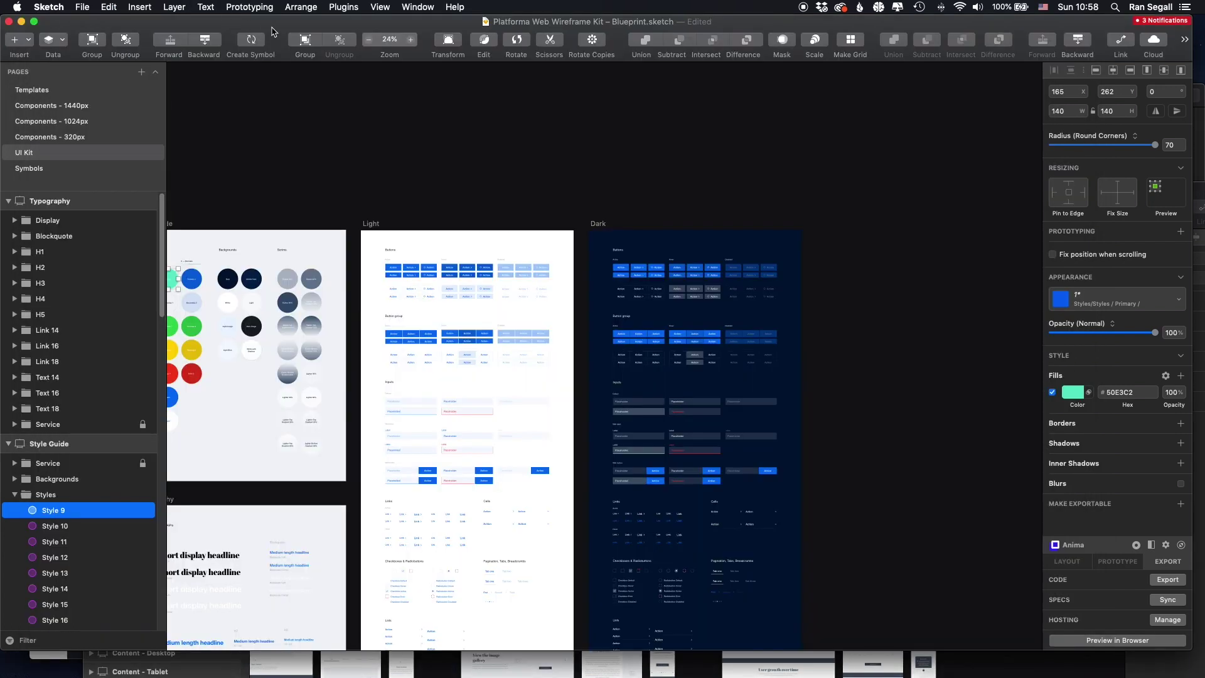
Step: Bring the Form – Wireframe Kit document in front of the Blueprint file
double_click(268, 27)
left_click(418, 7)
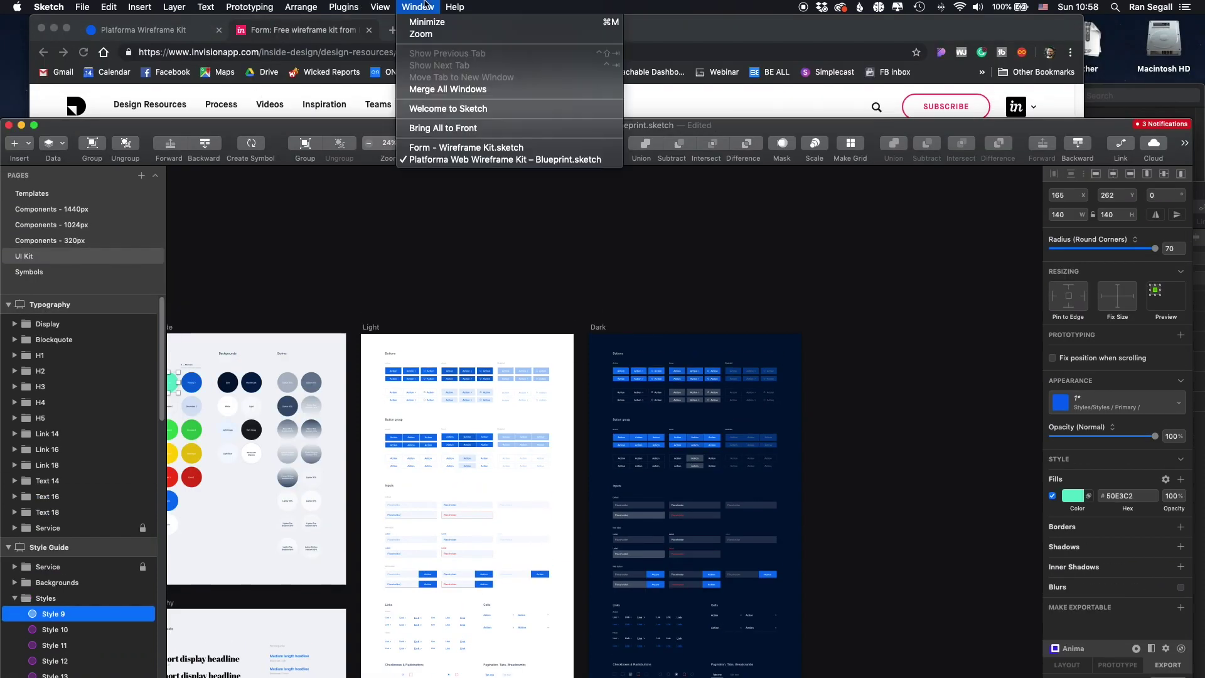
left_click(433, 147)
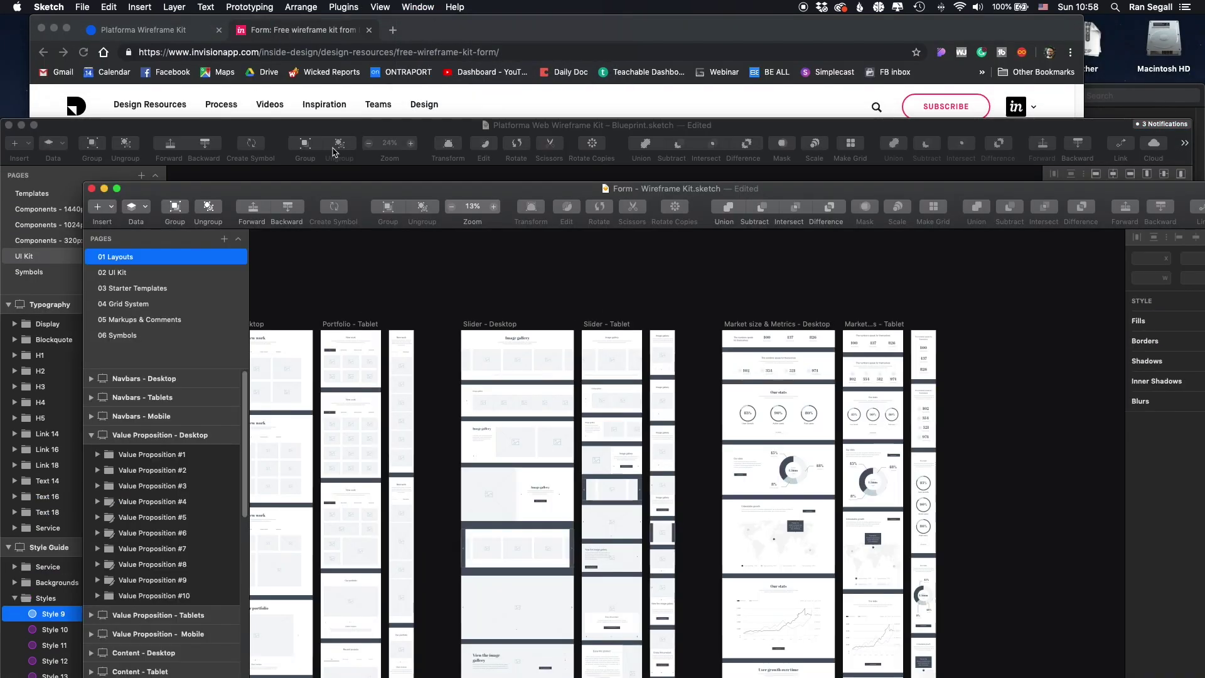
left_click_drag(350, 192, 355, 63)
Step: Pan across the Layouts section artboards, and go to the 02 UI Kit page
scroll(519, 148, "left", 10)
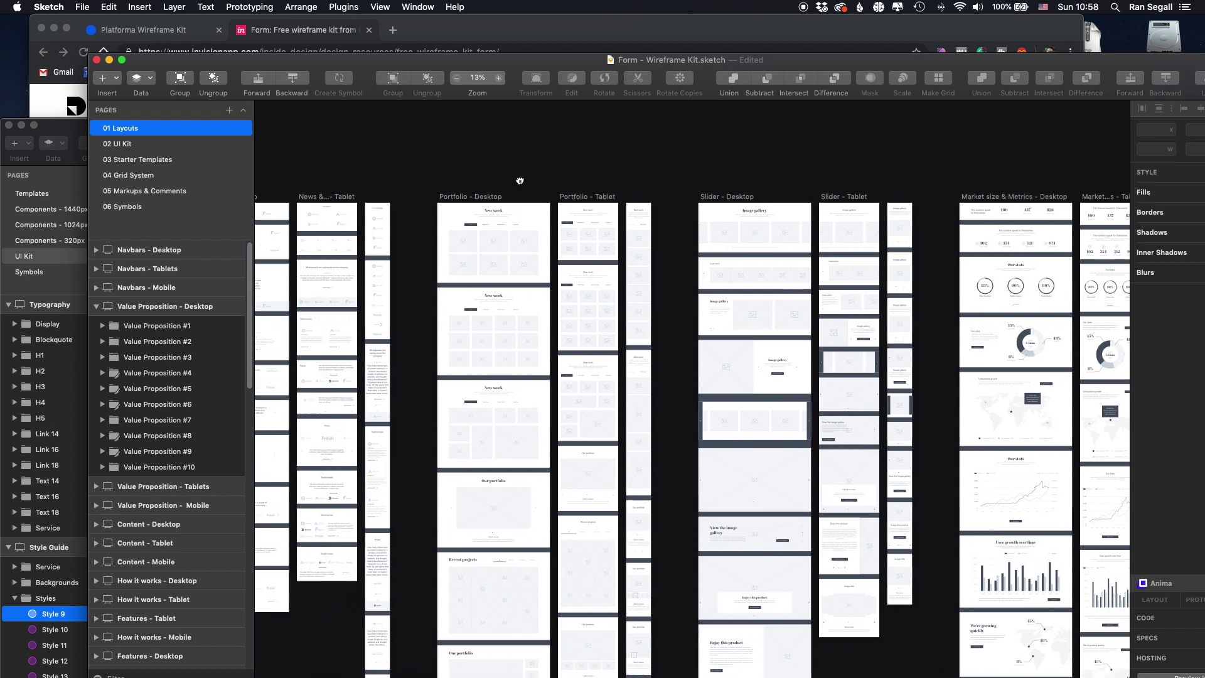
scroll(452, 177, "left", 10)
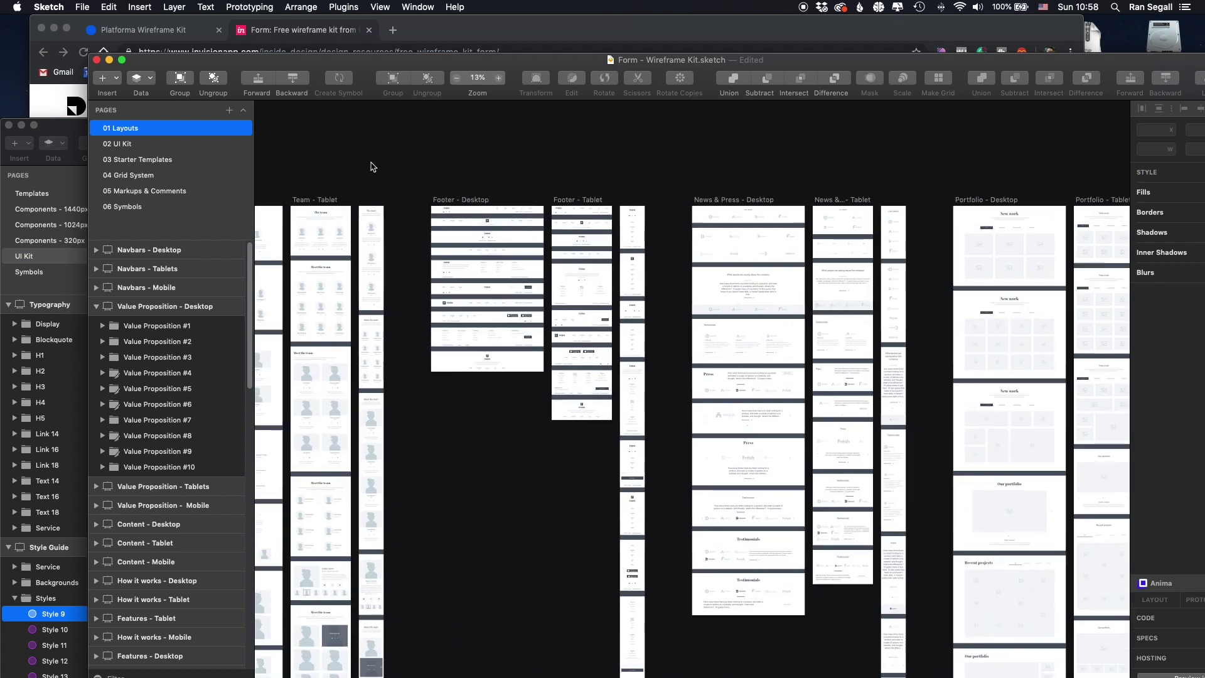
scroll(371, 167, "left", 9)
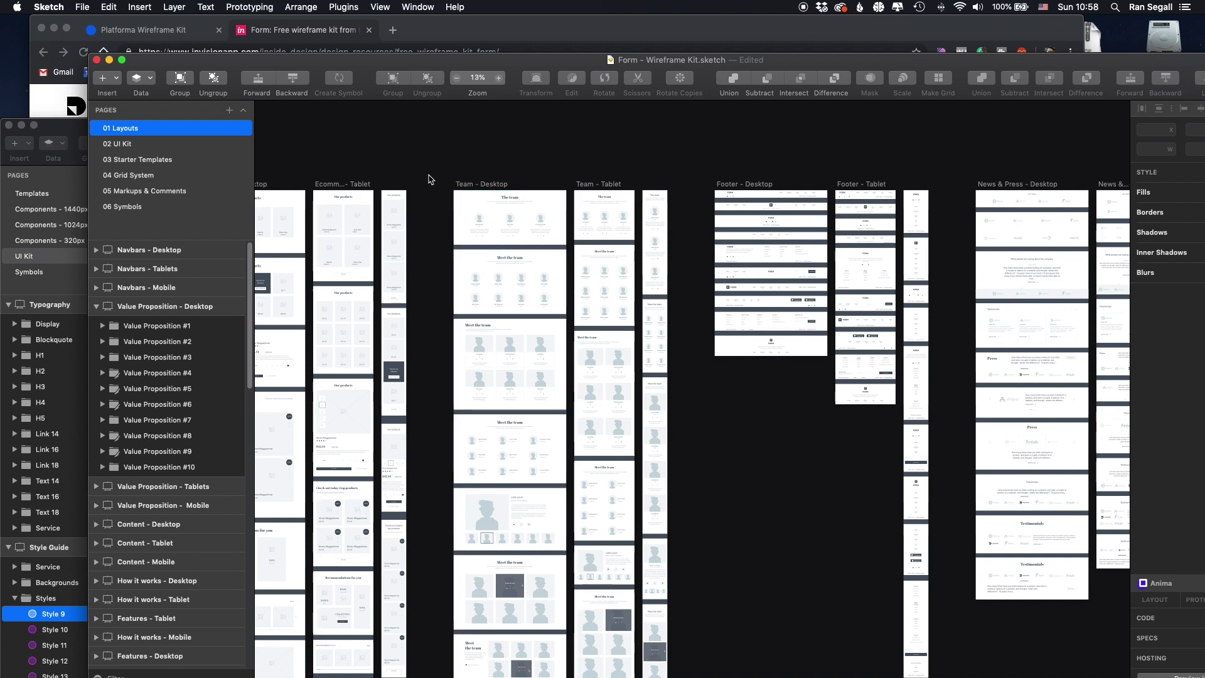
scroll(429, 180, "up", 5)
scroll(627, 283, "left", 15)
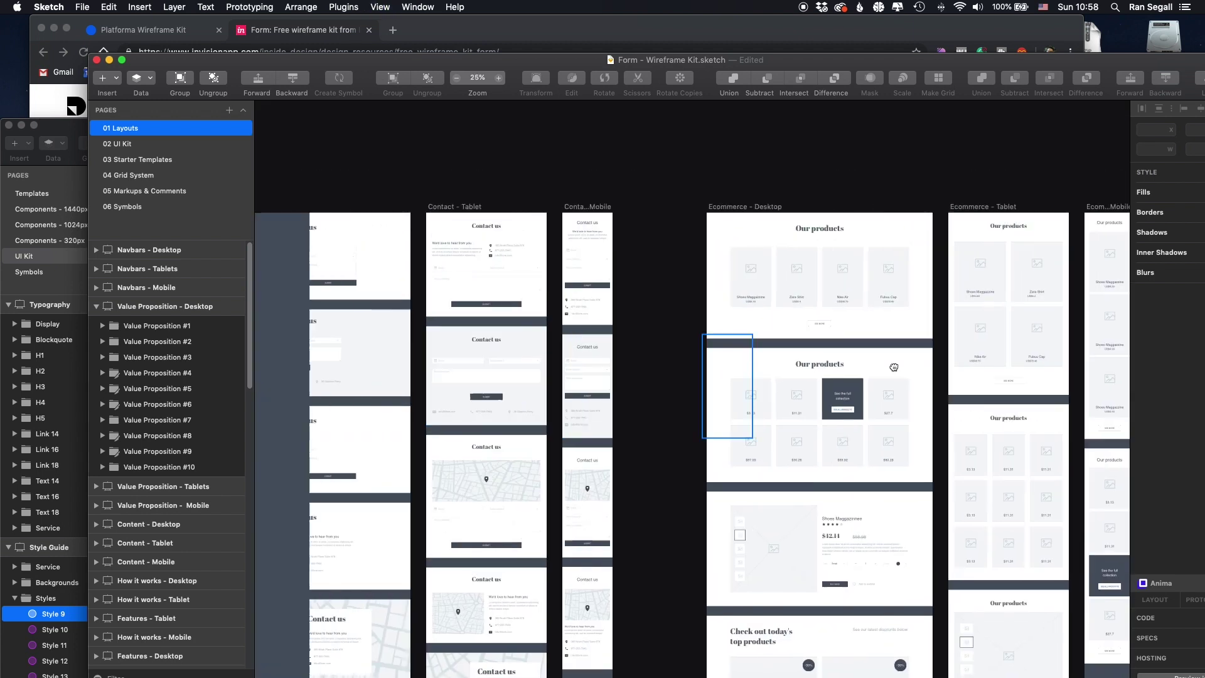
scroll(894, 367, "left", 15)
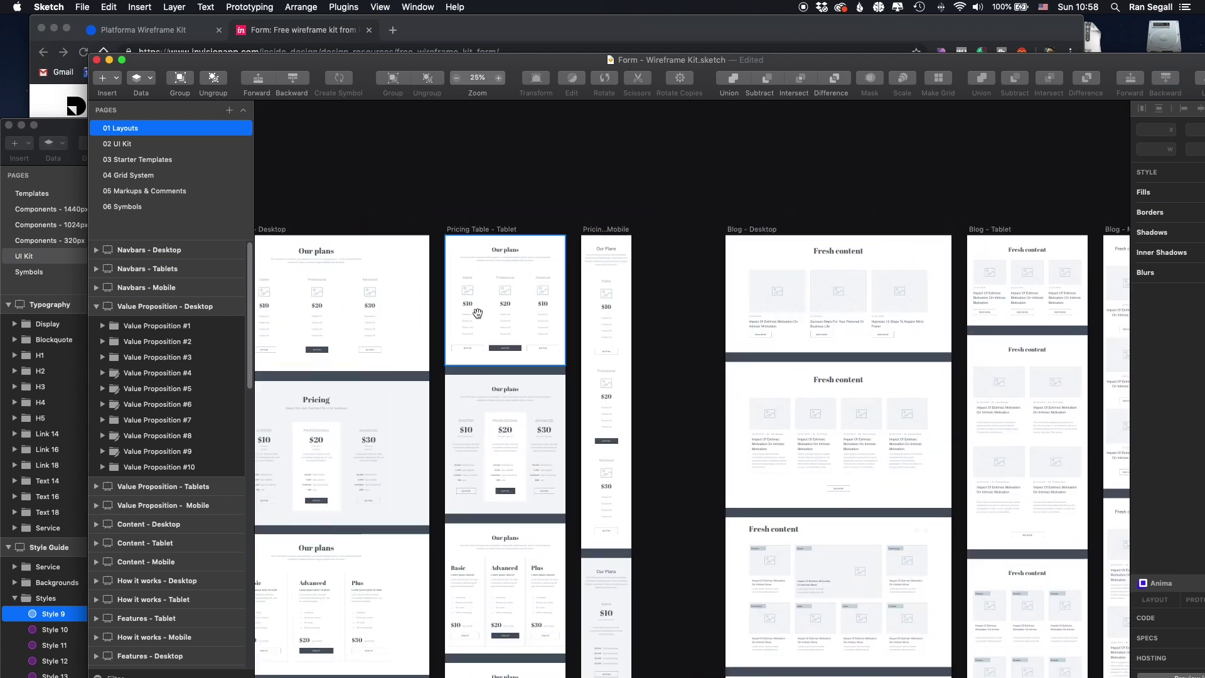
scroll(478, 314, "left", 5)
scroll(440, 252, "left", 10)
scroll(415, 213, "down", 3)
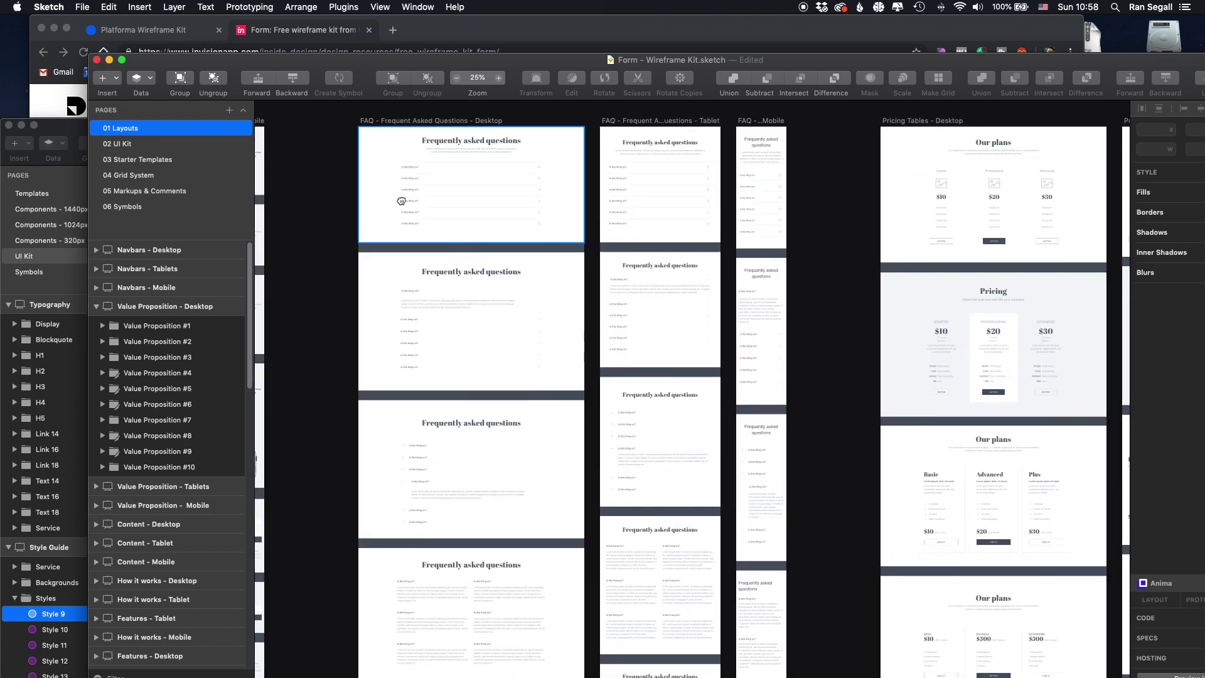
scroll(401, 201, "left", 15)
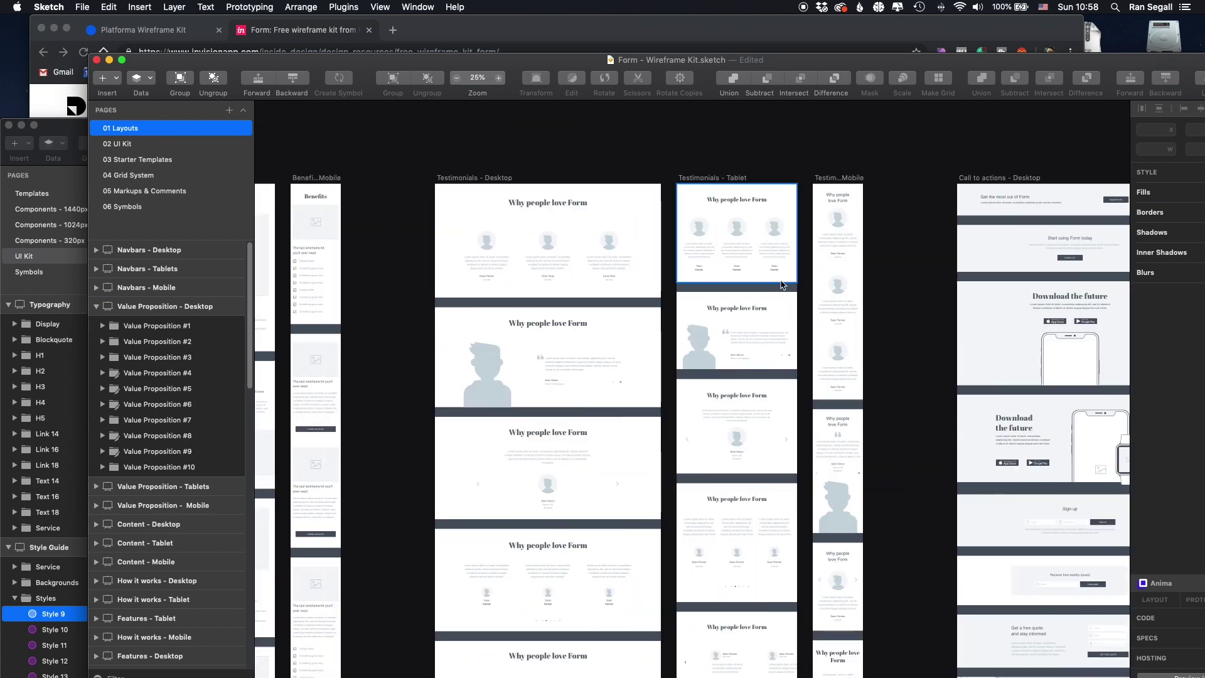
left_click(132, 148)
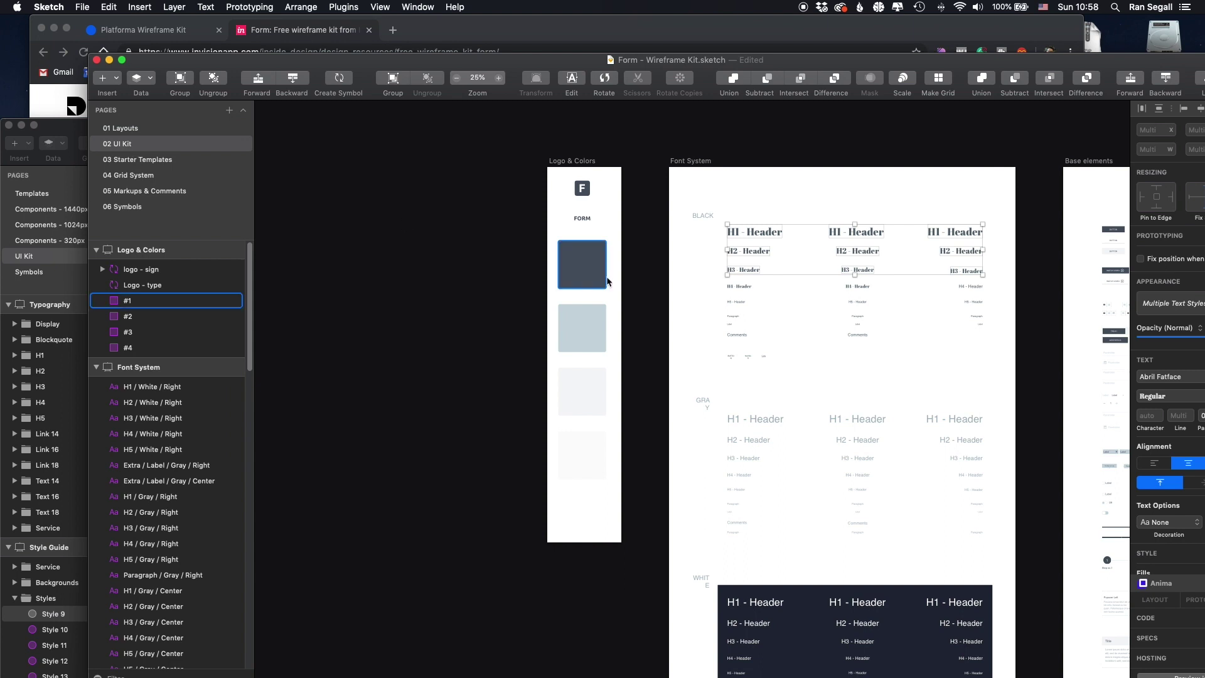
Step: Deselect the text, and browse the Logo & Colors, Font System and Base elements artboards
left_click(535, 183)
scroll(534, 207, "right", 8)
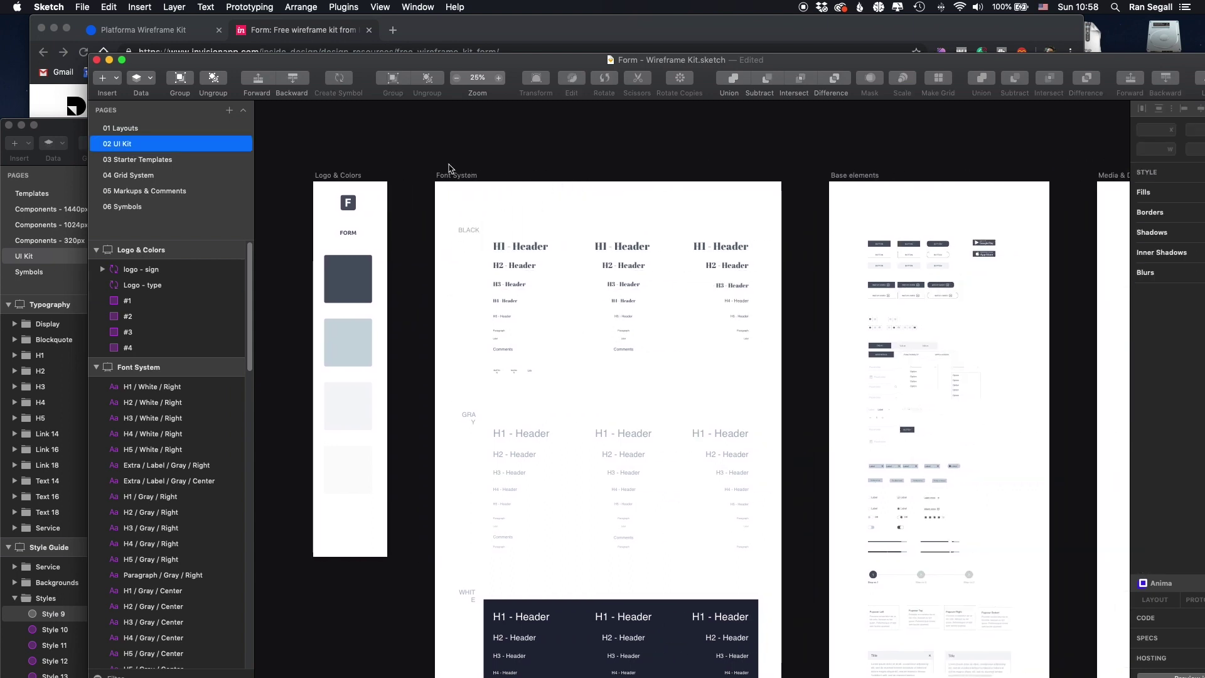
scroll(535, 210, "down", 5)
scroll(590, 343, "up", 5)
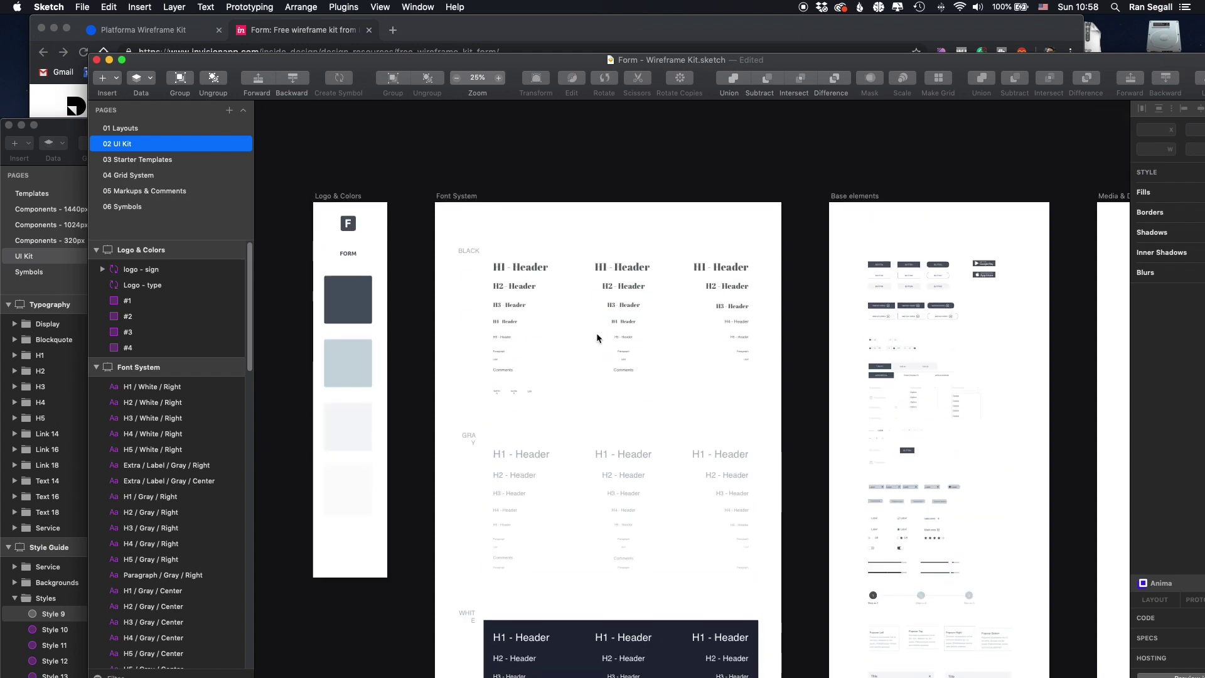
scroll(502, 283, "left", 4)
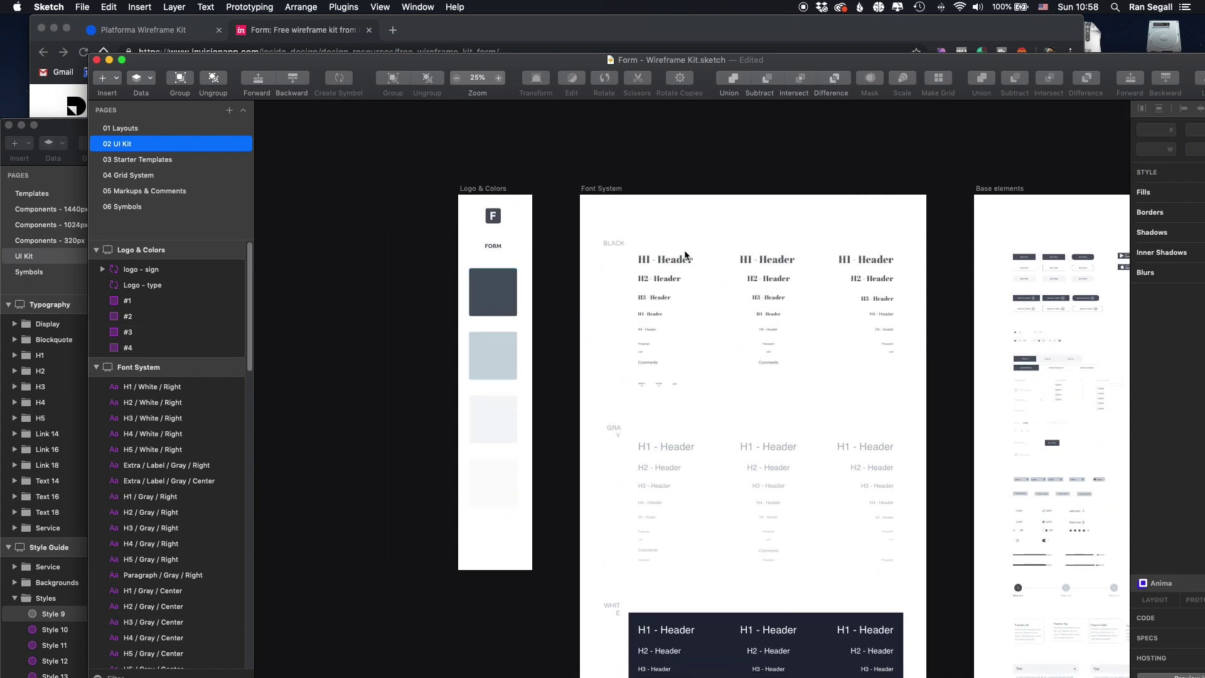
scroll(629, 255, "right", 3)
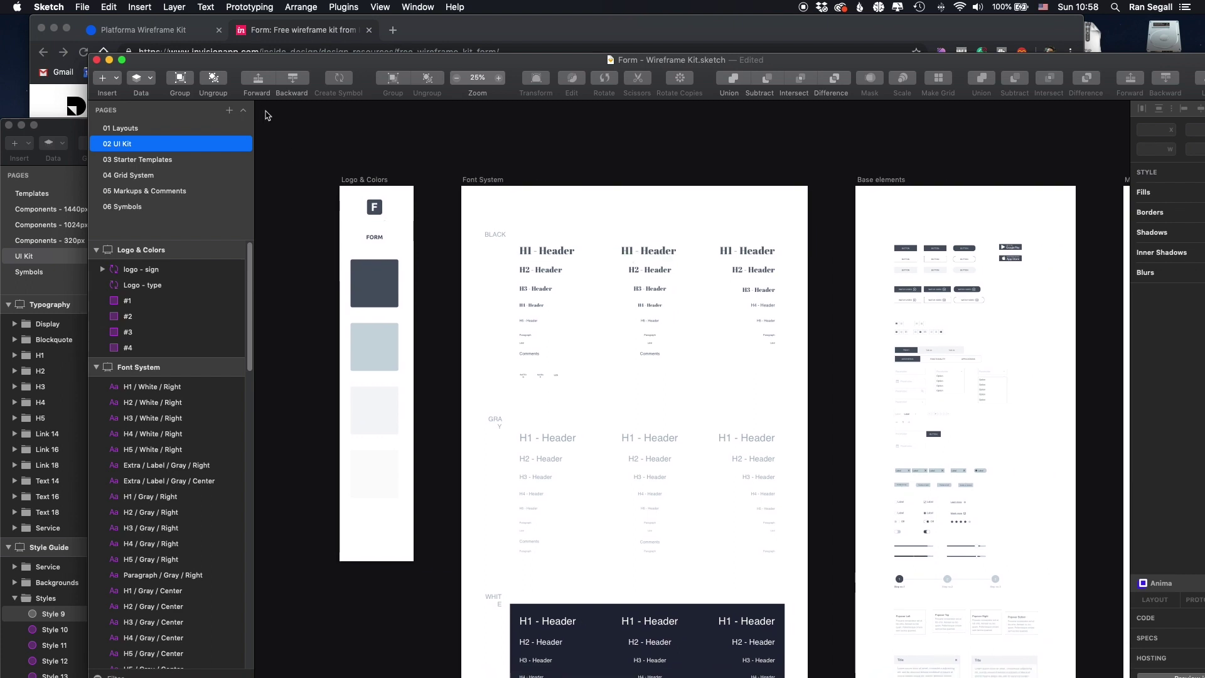
scroll(810, 284, "right", 10)
scroll(722, 346, "down", 3)
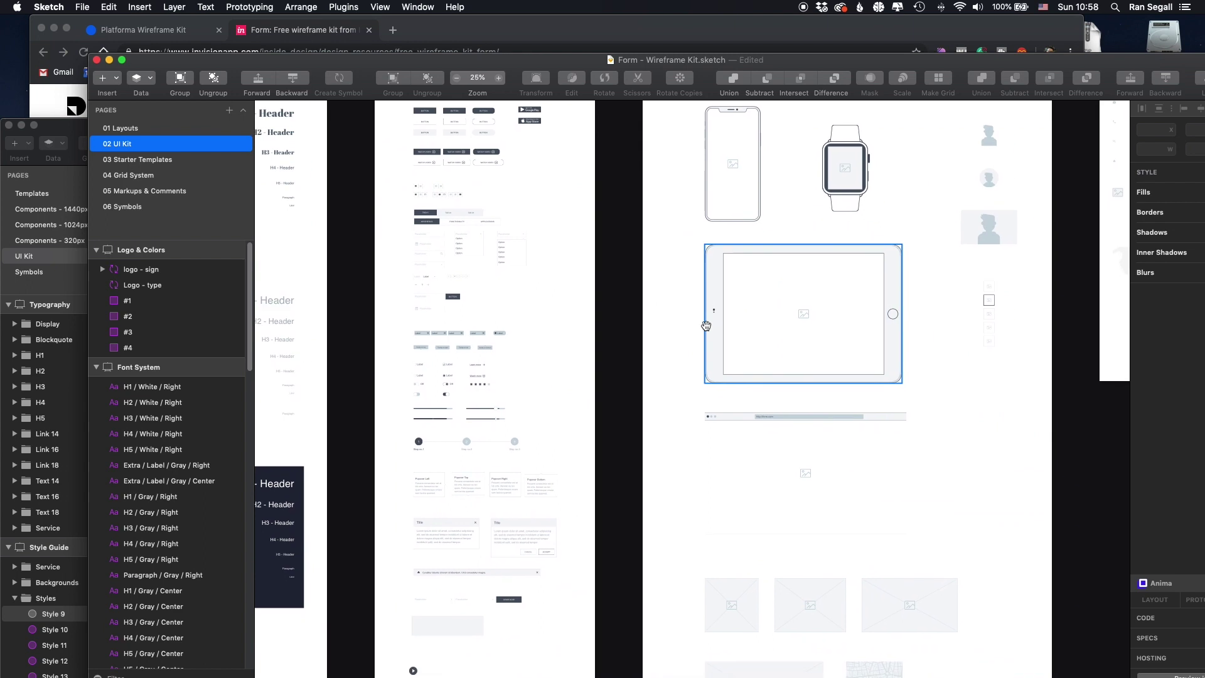
scroll(657, 506, "down", 4)
scroll(810, 231, "up", 6)
scroll(649, 409, "right", 6)
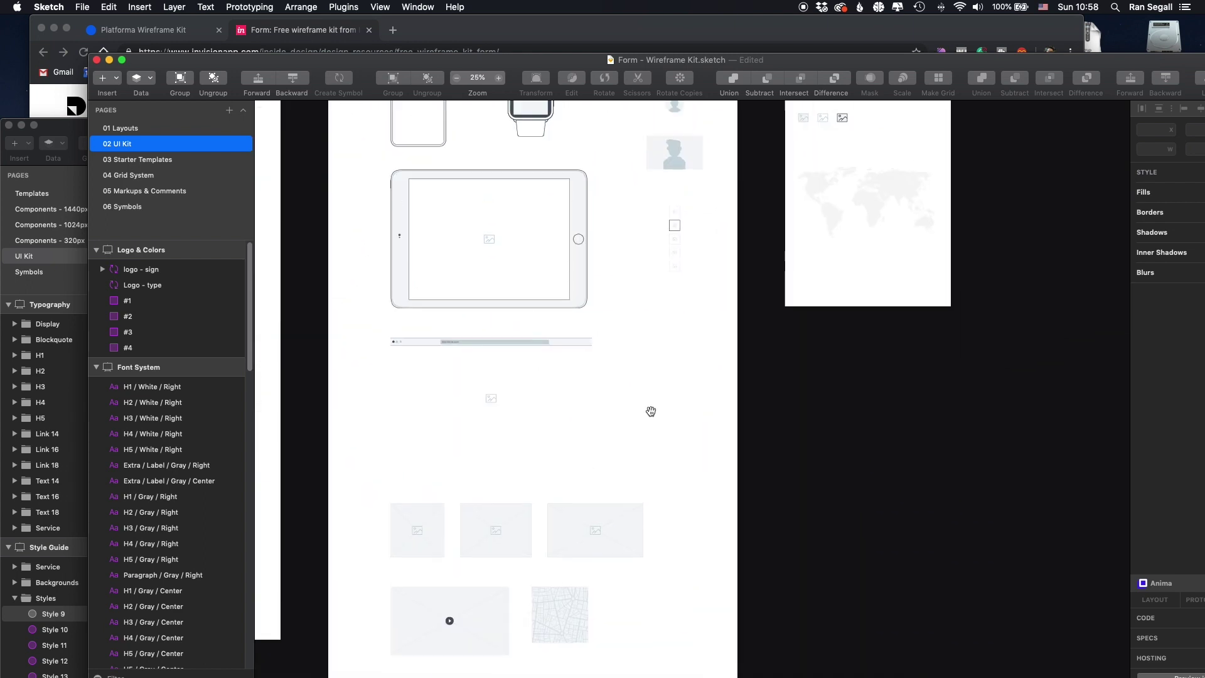
scroll(654, 486, "left", 15)
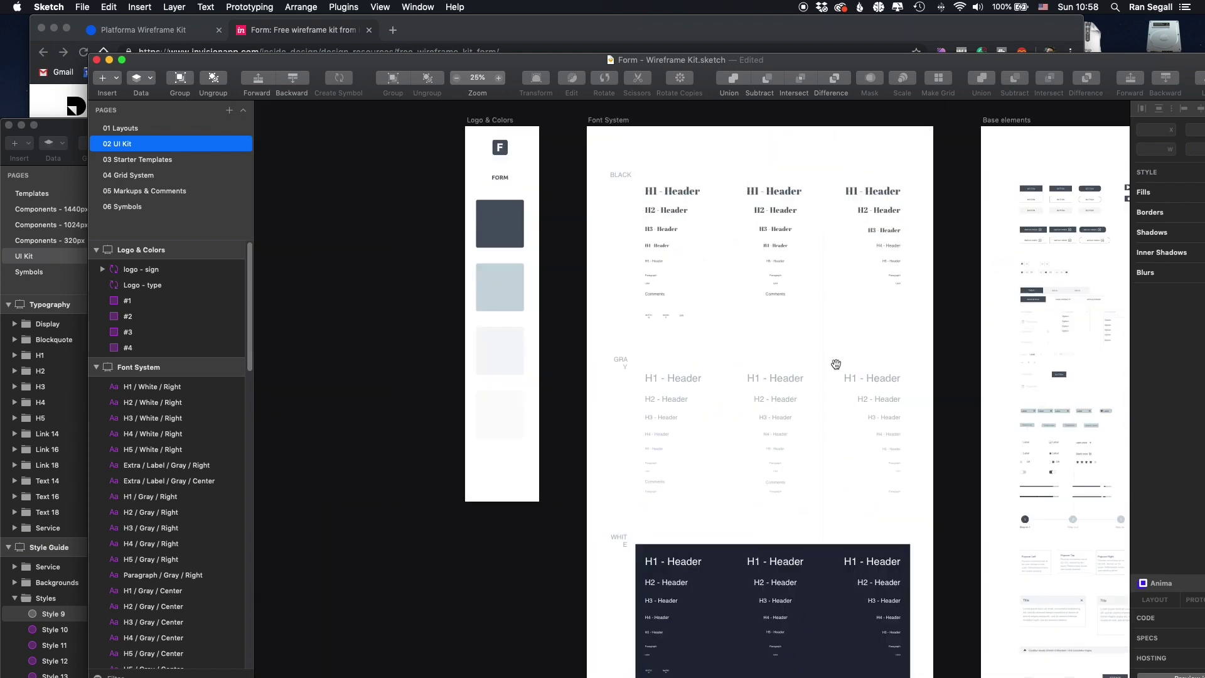
Step: Return to the 01 Layouts page and view the Benefits and Testimonials artboards
left_click(154, 131)
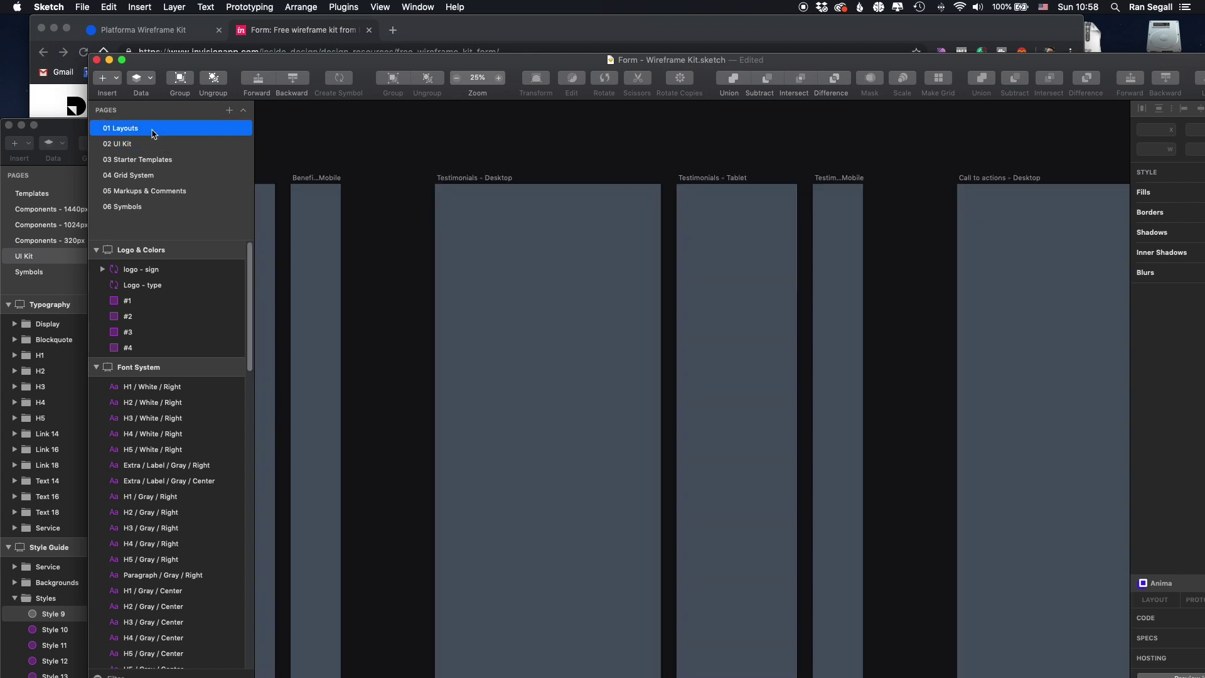
scroll(570, 379, "left", 15)
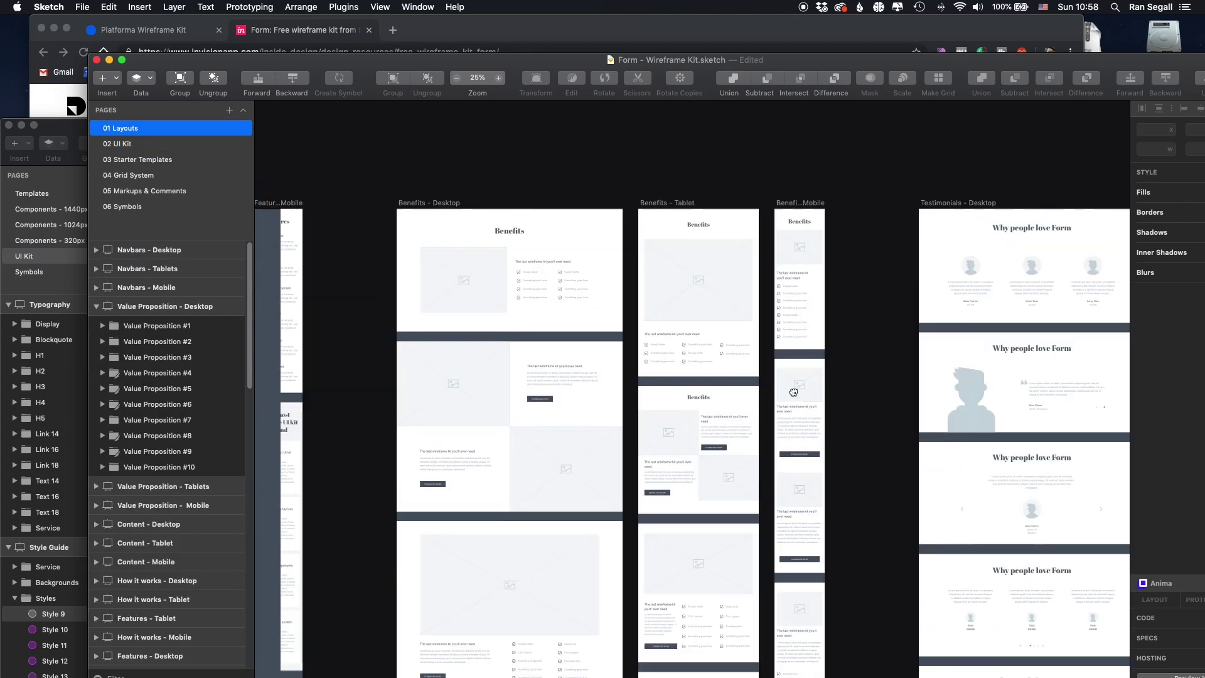